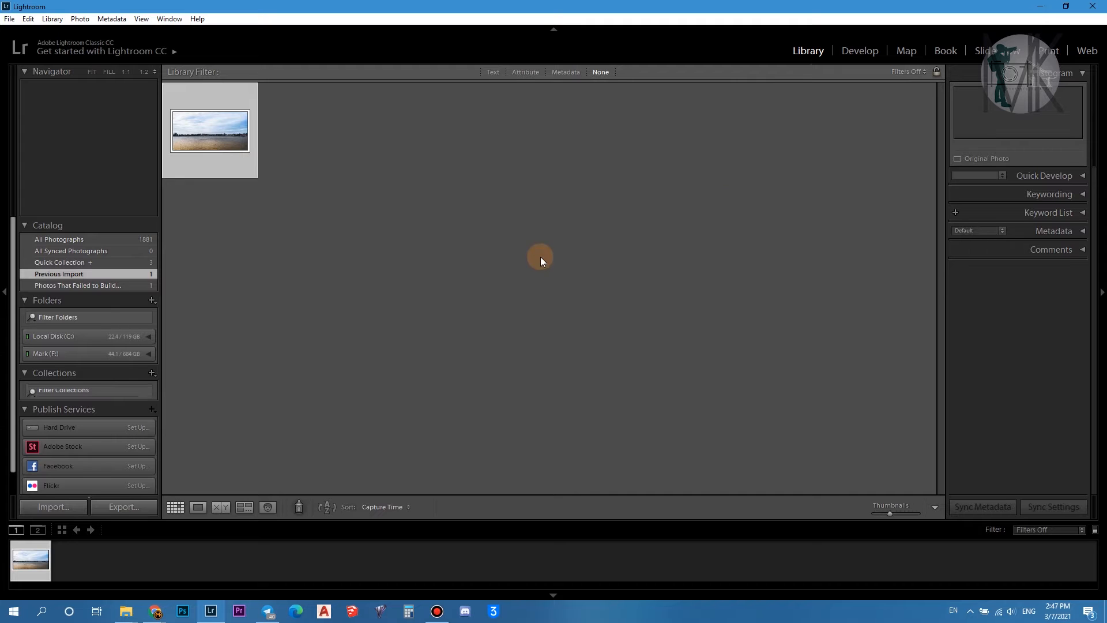
- Add the Edit folder from the Desktop to the library and import its photo into the catalog
click(151, 301)
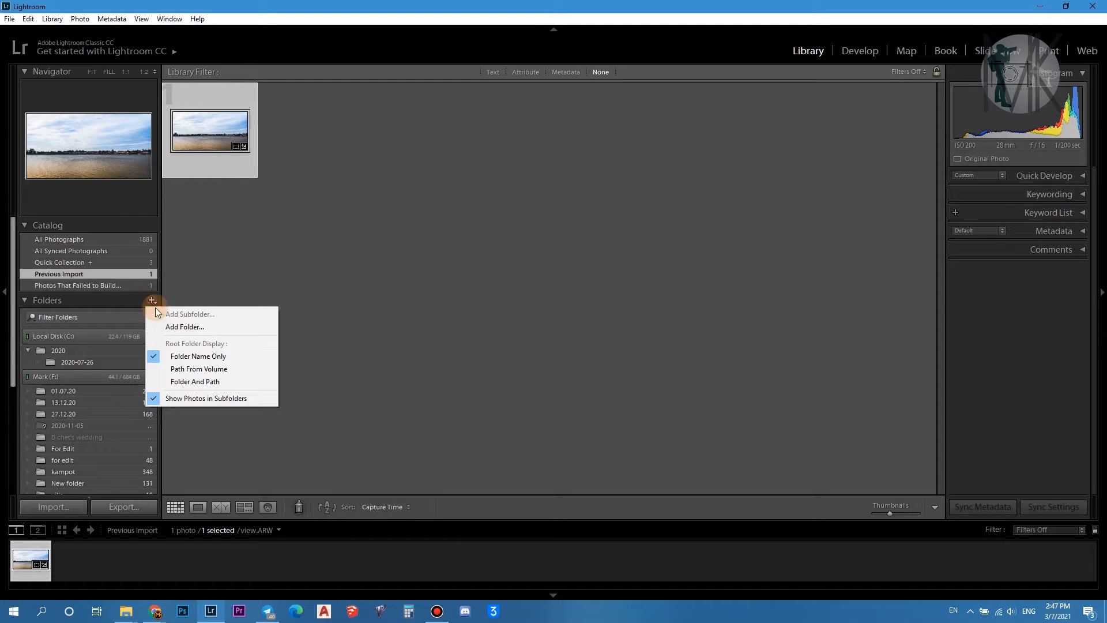
click(166, 323)
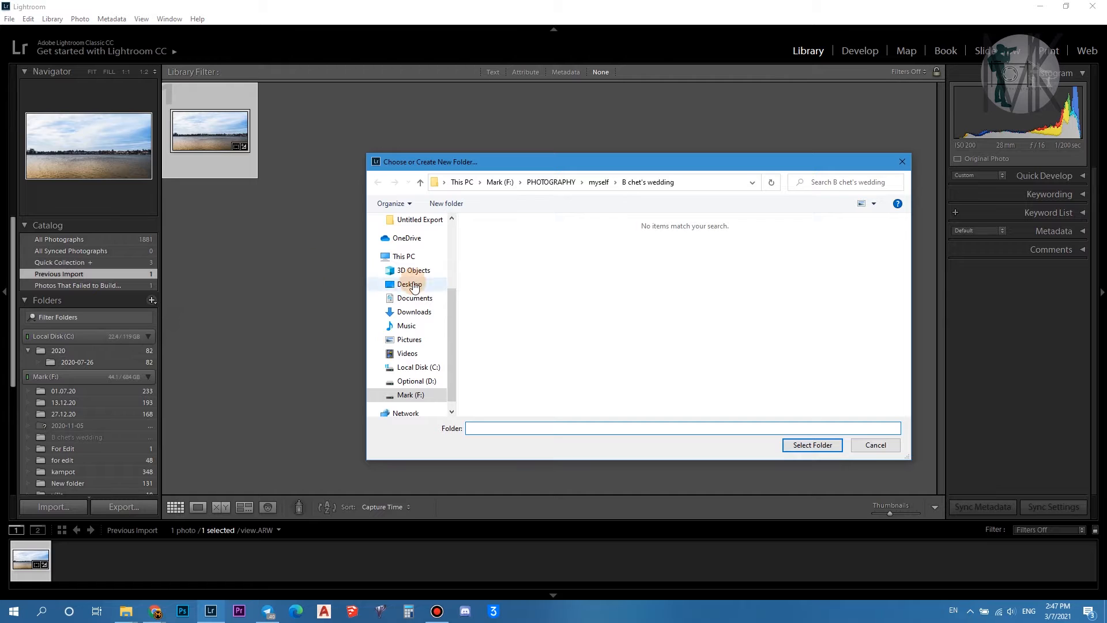
click(407, 284)
click(507, 245)
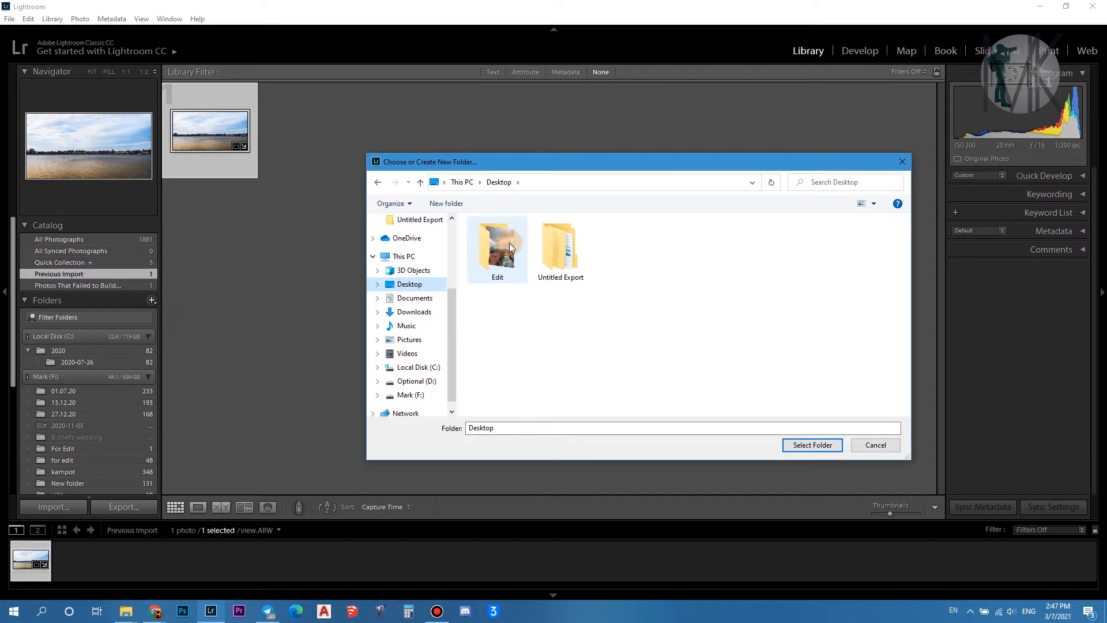
click(818, 444)
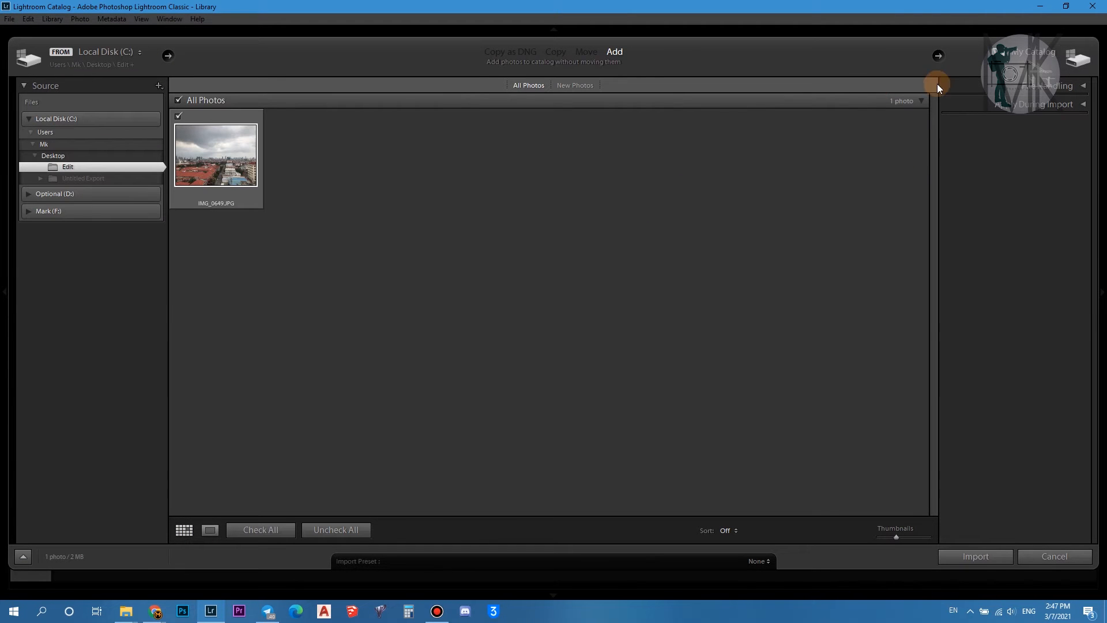
click(981, 558)
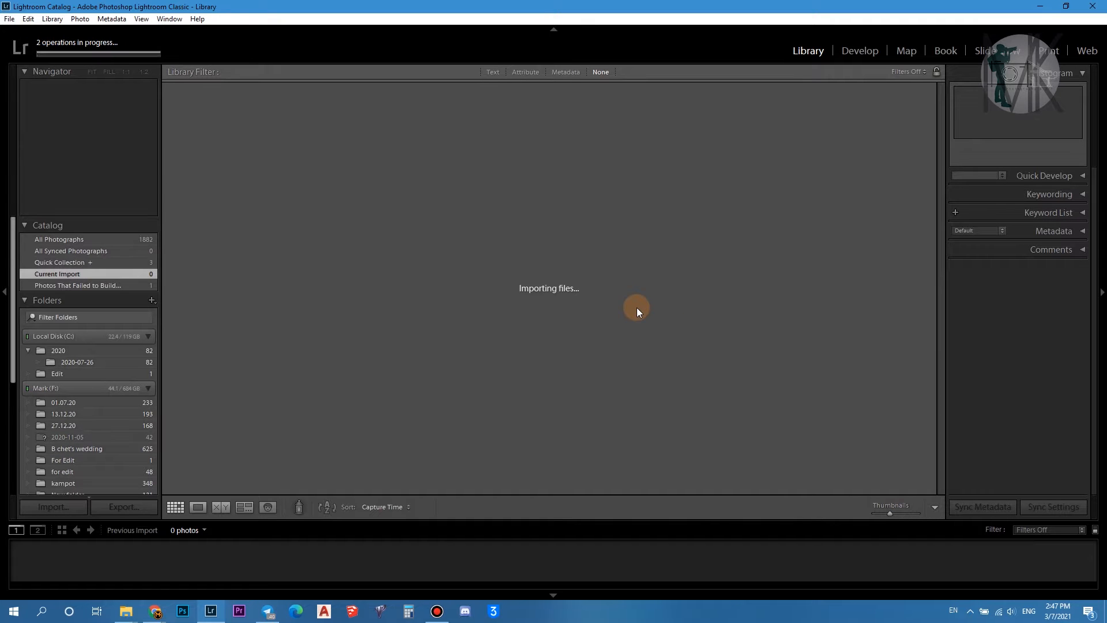
- Enable address lookup and open the imported photo IMG_0649.JPG in the Develop module
click(853, 52)
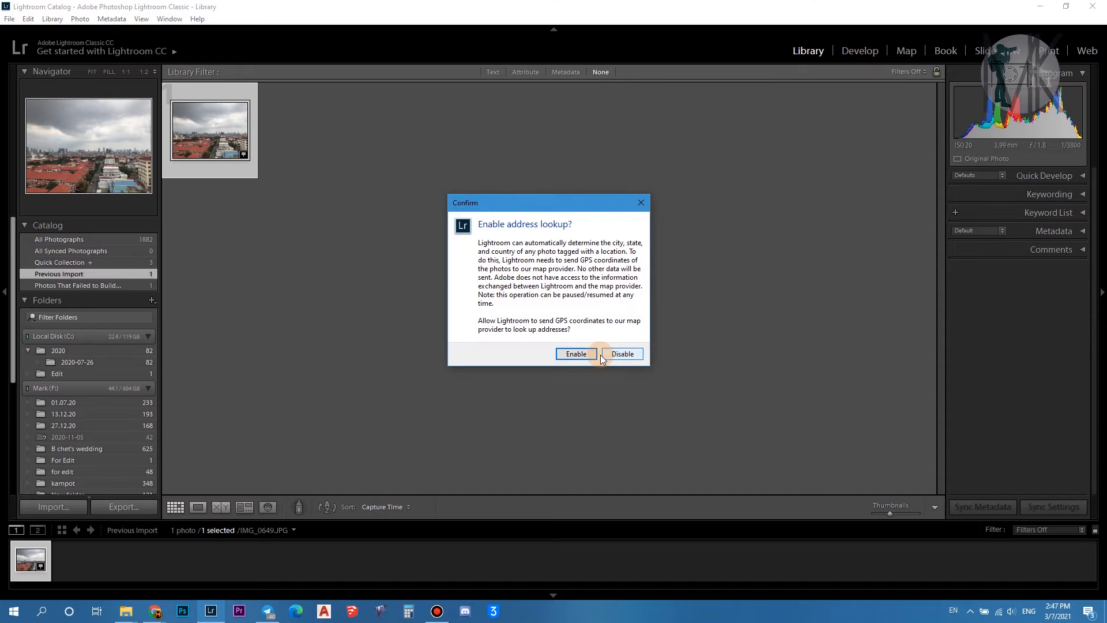
click(577, 354)
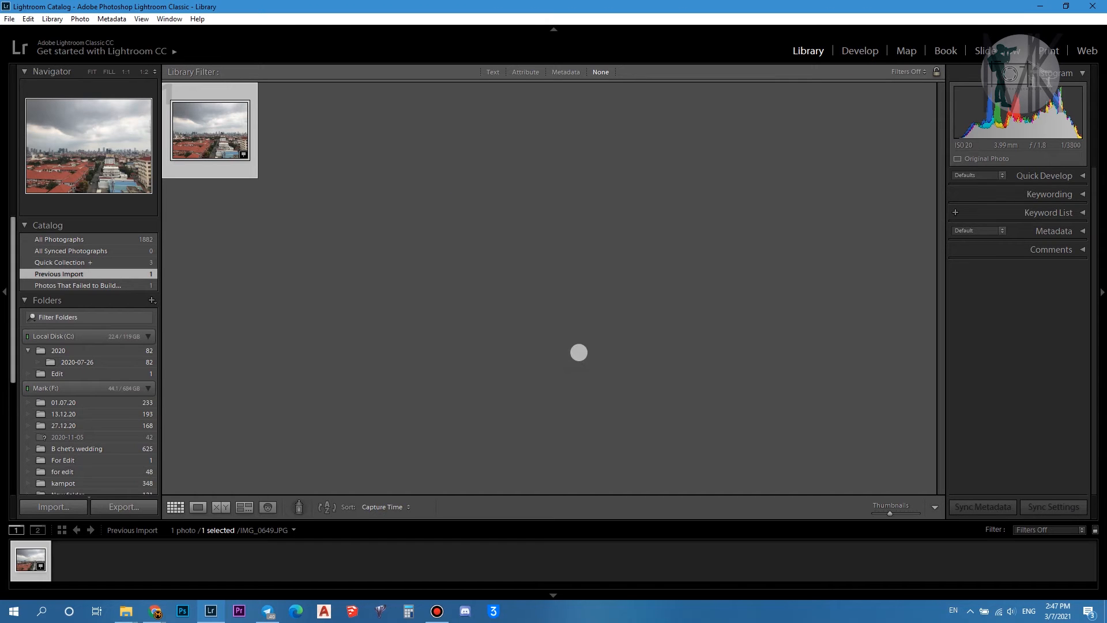
click(42, 53)
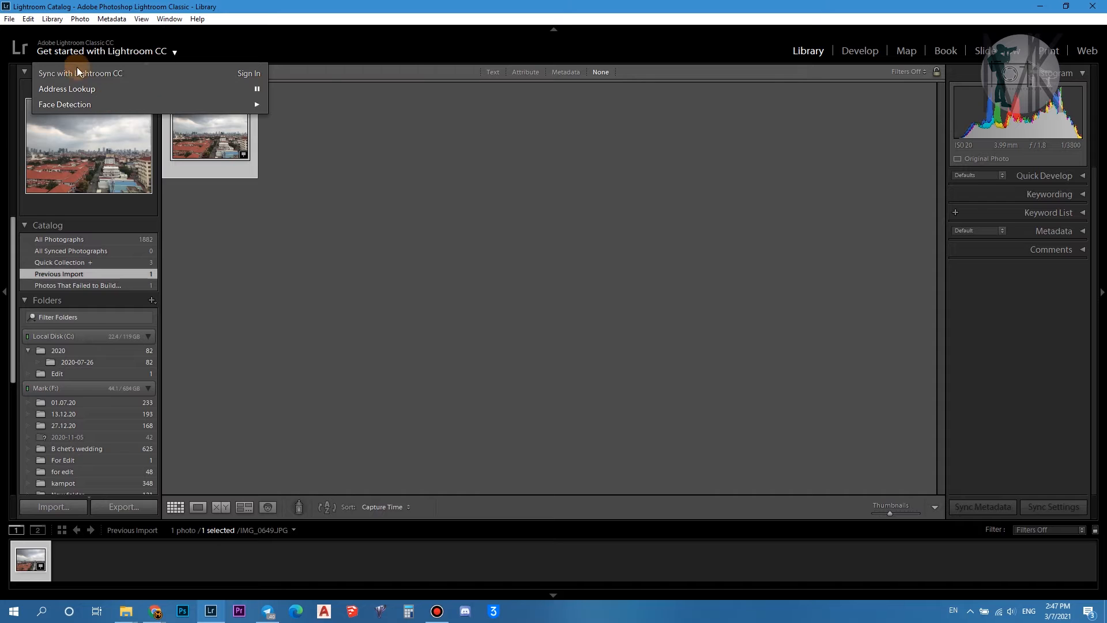
click(291, 133)
click(475, 183)
click(854, 54)
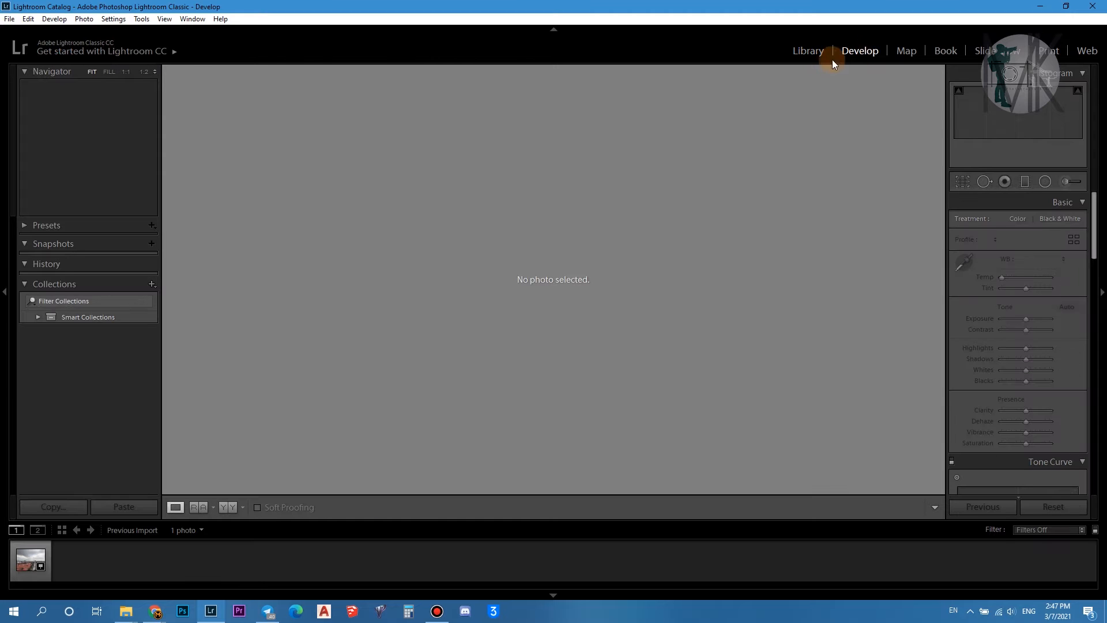
click(30, 559)
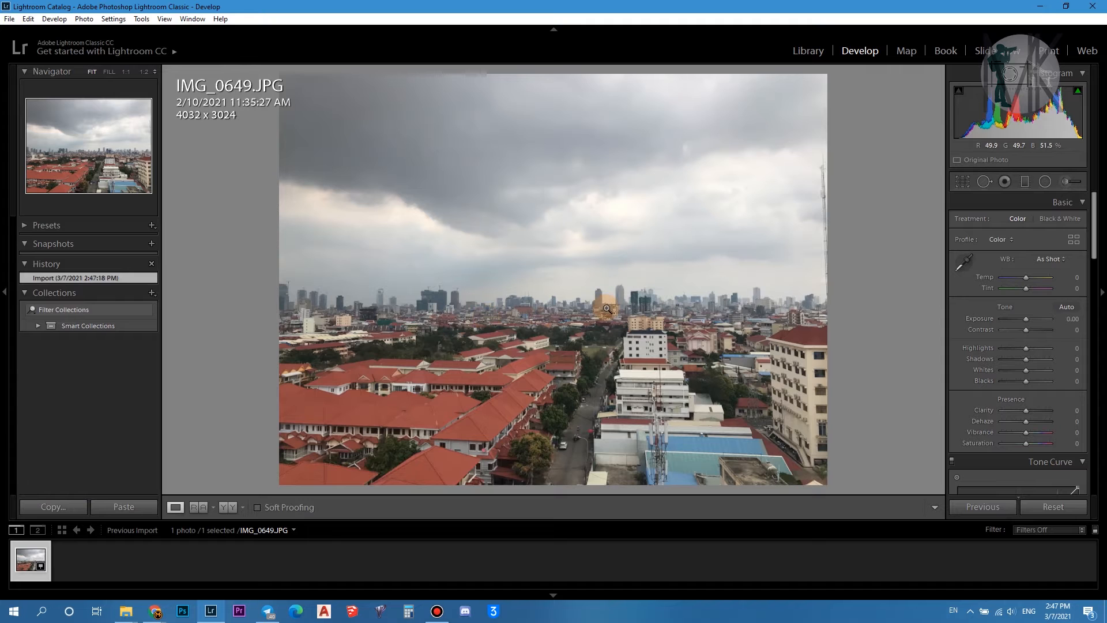
- Apply the automatic tone settings to the photo and compare before and after side by side
click(1067, 309)
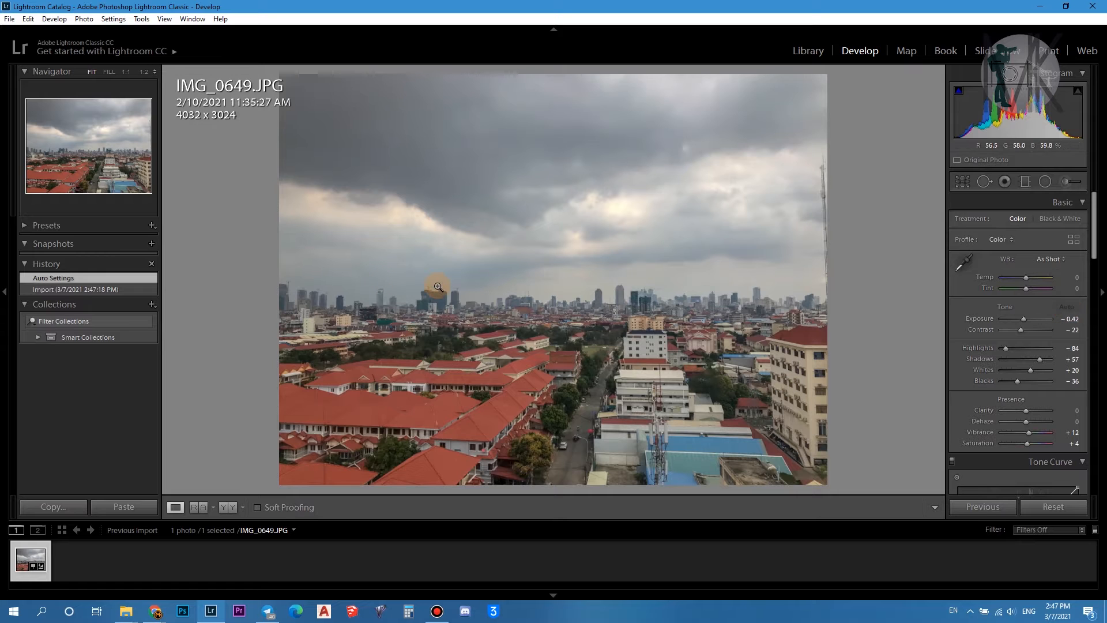
key(y)
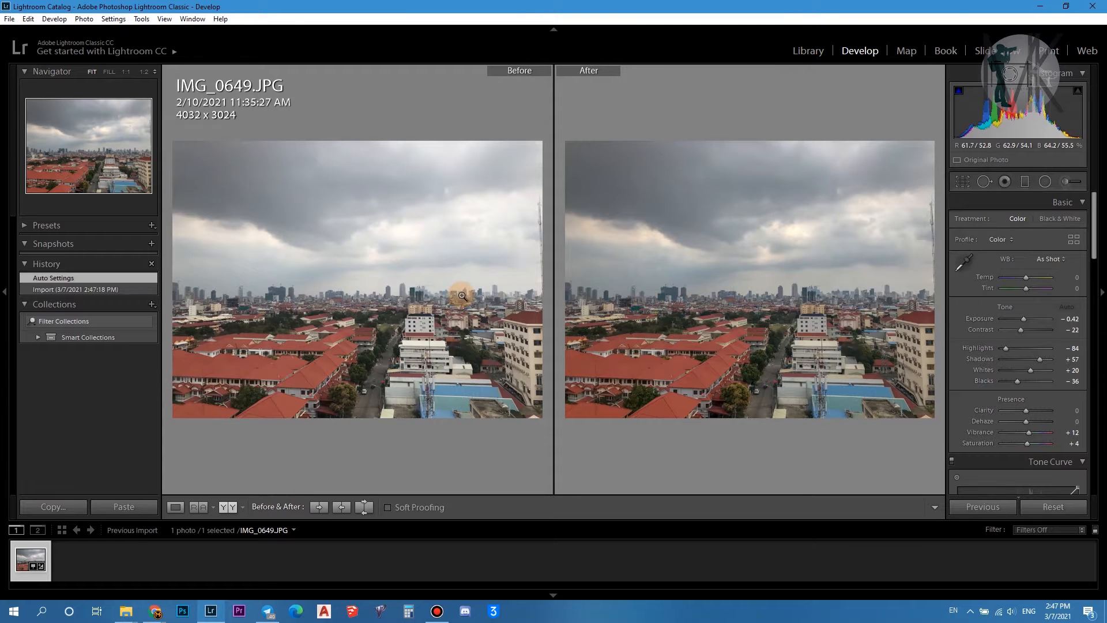
- Auto-straighten the photo and crop its height from the lower edge to about 4017 x 2631 pixels
key(r)
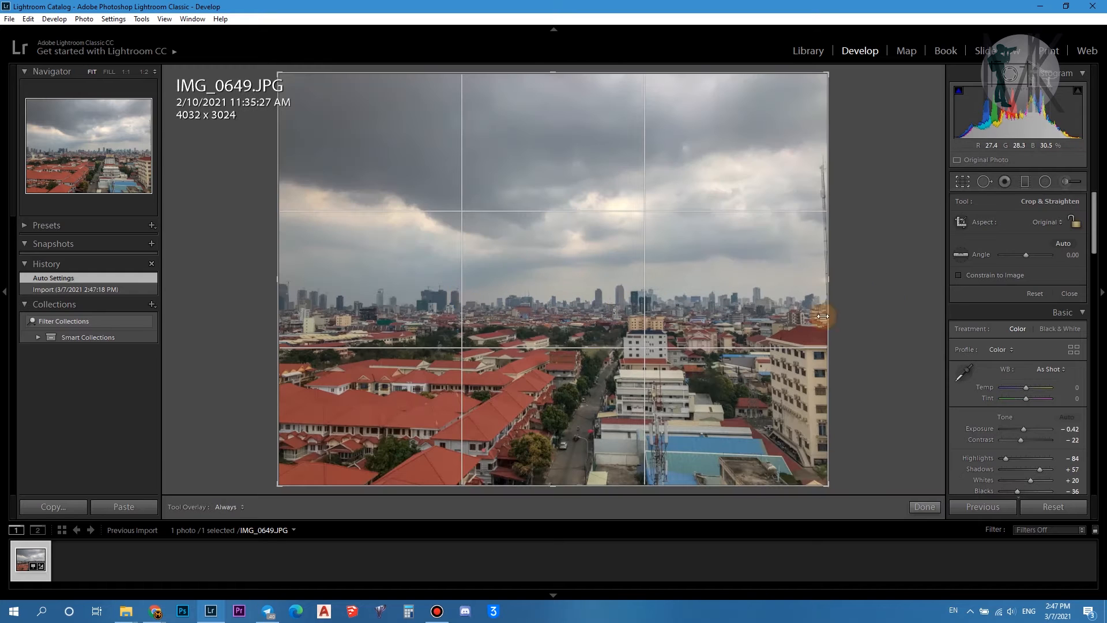
click(1063, 243)
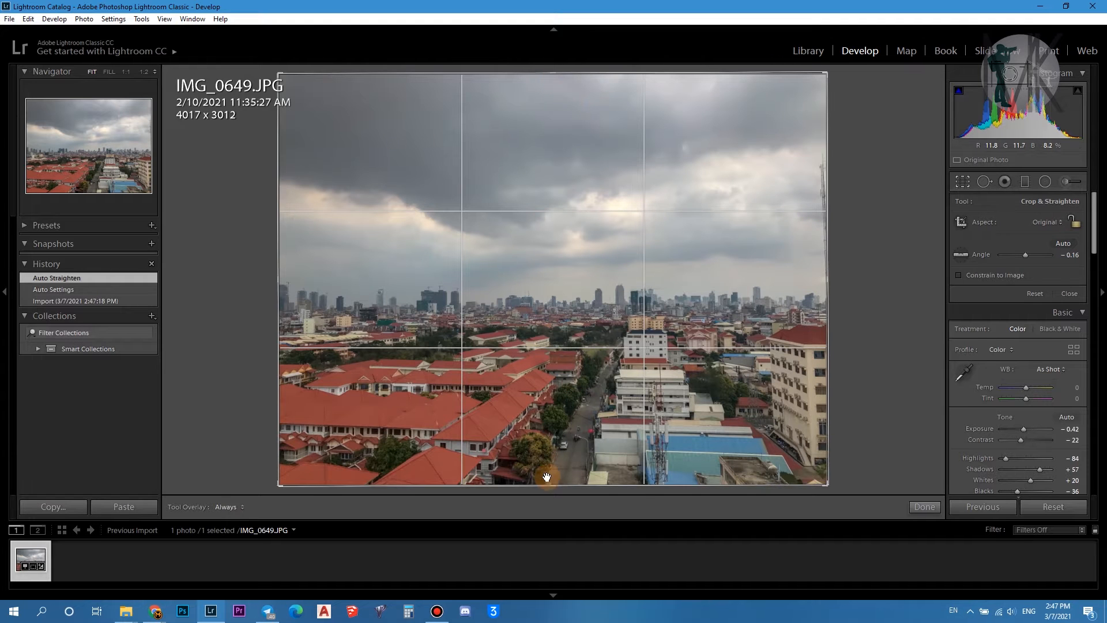
drag(547, 488, 561, 461)
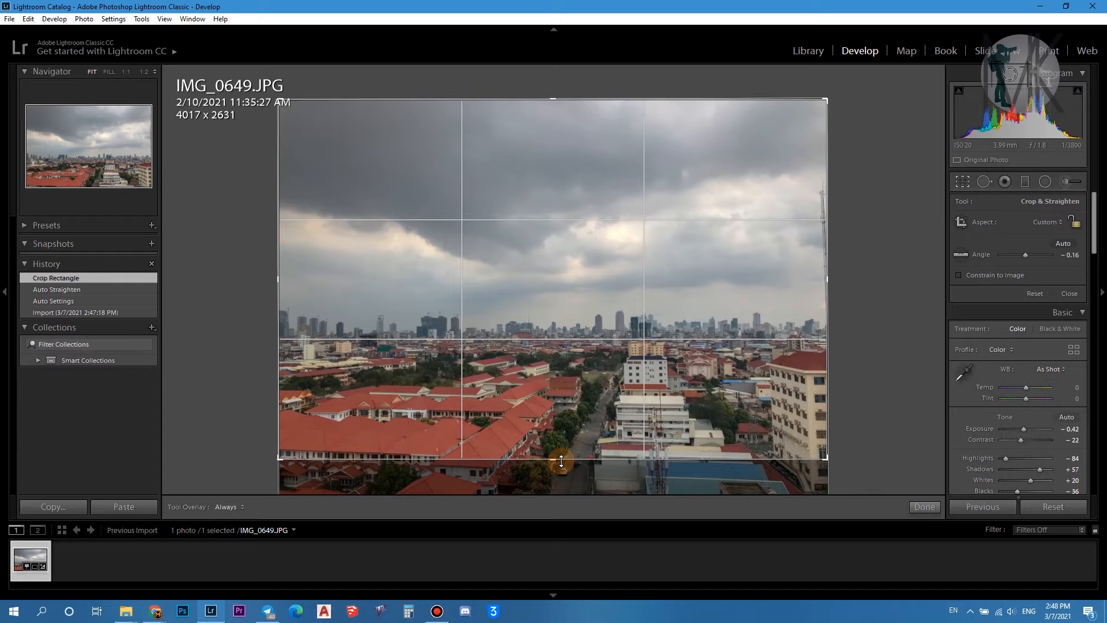
key(Return)
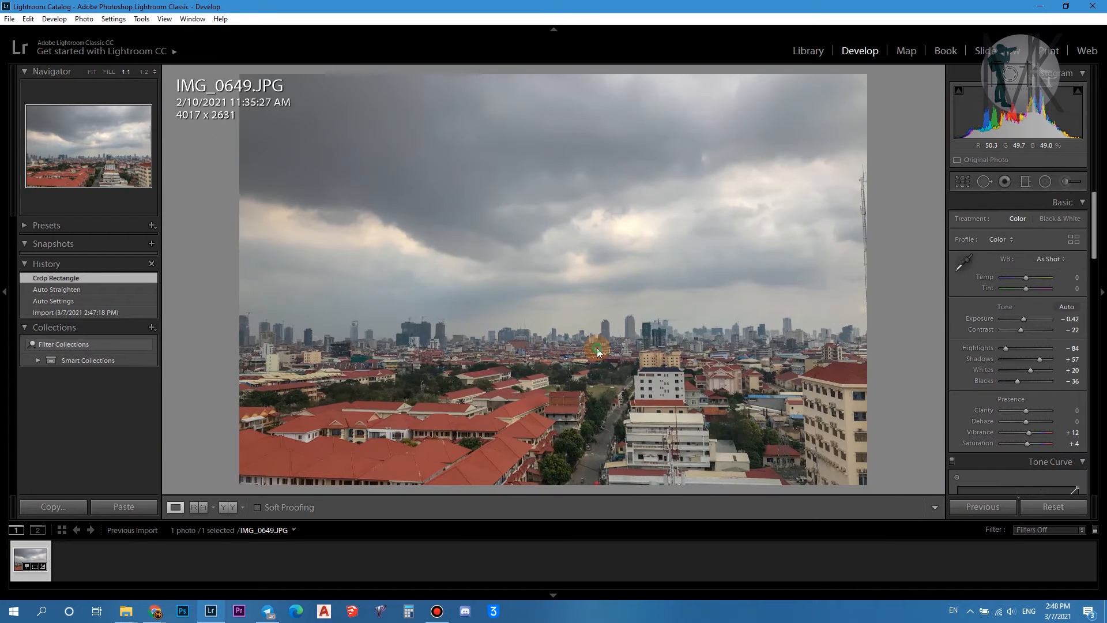
- Set a custom white balance by sampling a neutral spot in the clouds, and show the before and after views
click(597, 348)
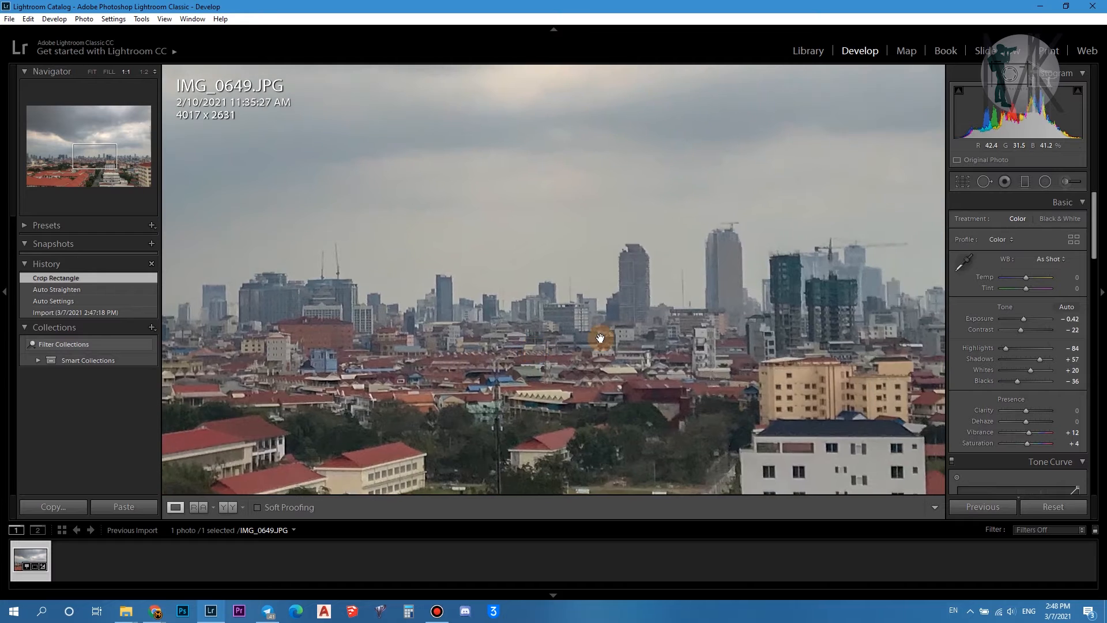
click(599, 337)
click(963, 262)
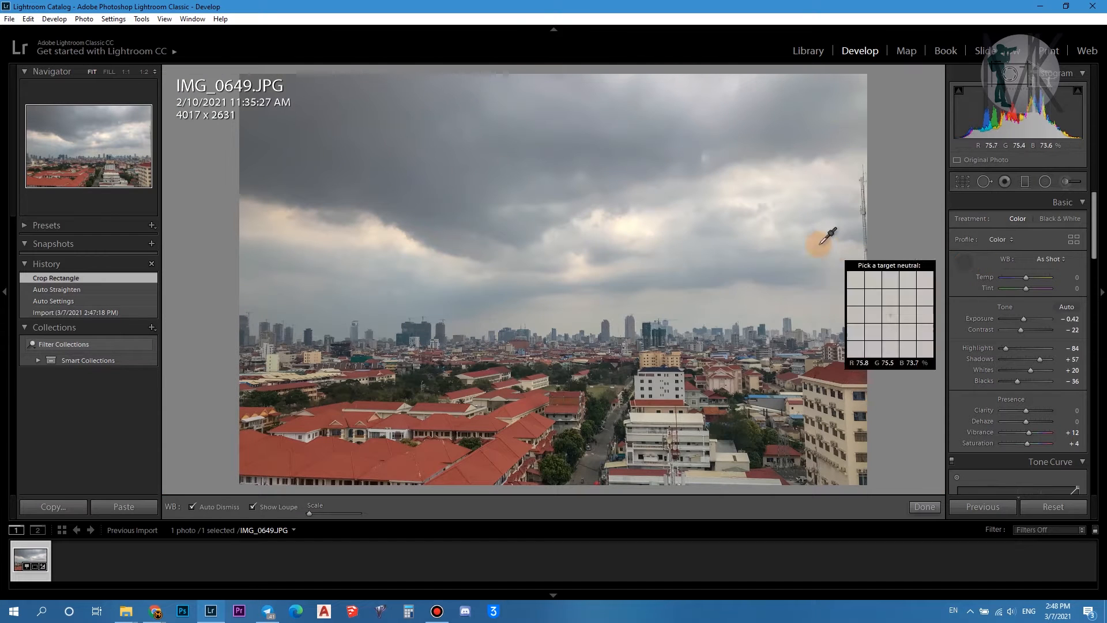
click(566, 220)
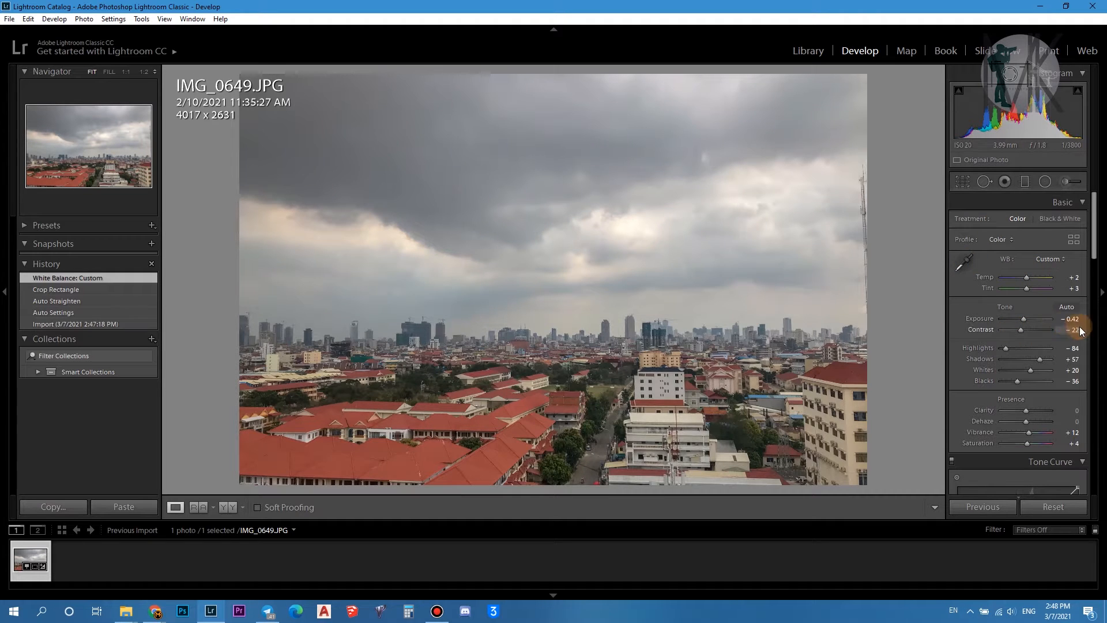
key(y)
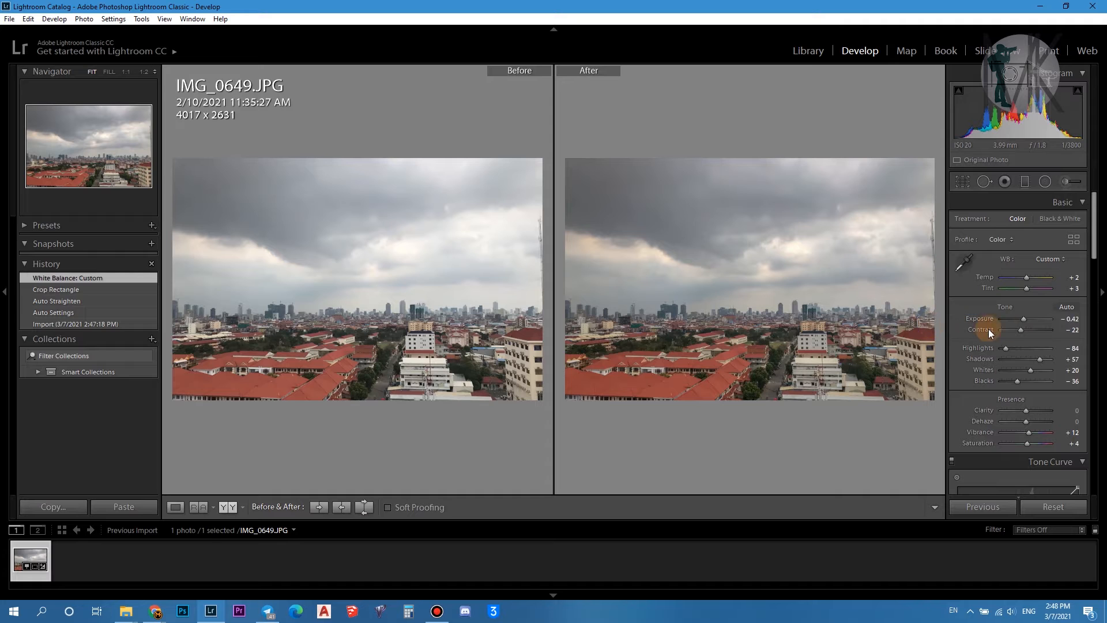
- Set Exposure to −0.83, Contrast to +26, Highlights to −100, Shadows to +40 and Clarity to +17
mouse_move(1065, 319)
mouse_down()
mouse_move(1093, 319)
mouse_move(1046, 319)
mouse_up()
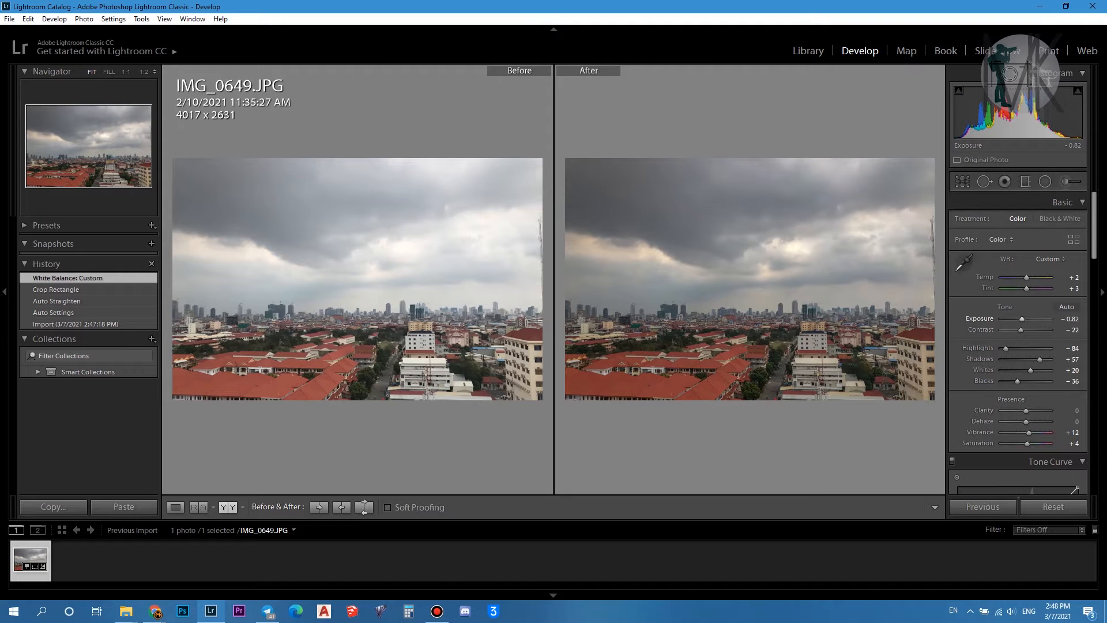
drag(1046, 319, 1035, 360)
drag(1025, 409, 1029, 413)
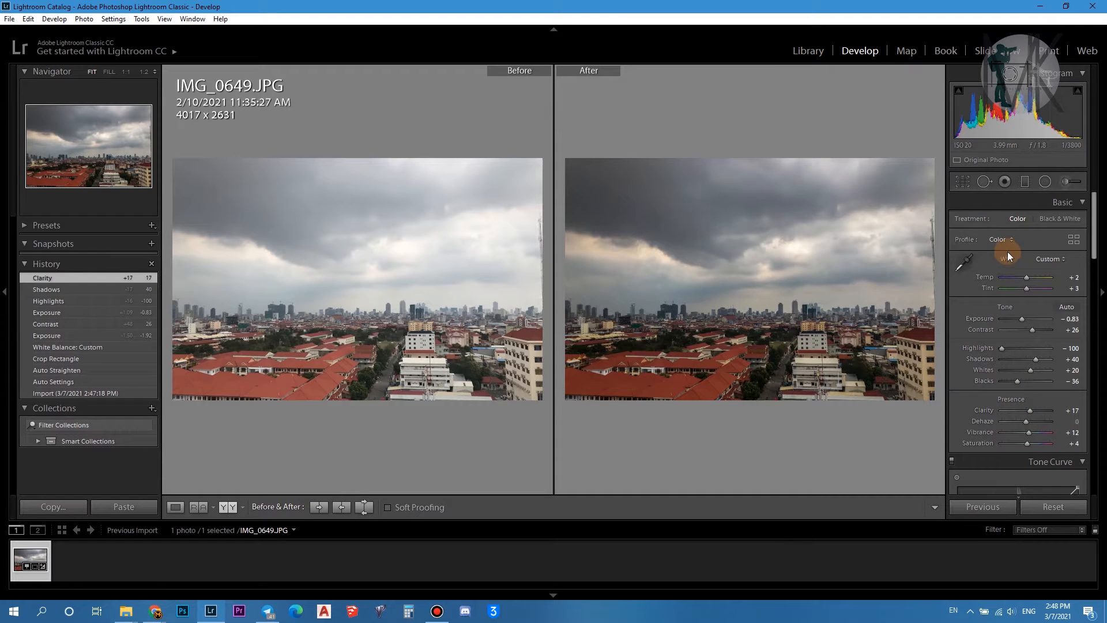
- Set Temp to +14, Tint to −5, Dehaze to +14 and Saturation to 0
drag(1025, 280, 1025, 290)
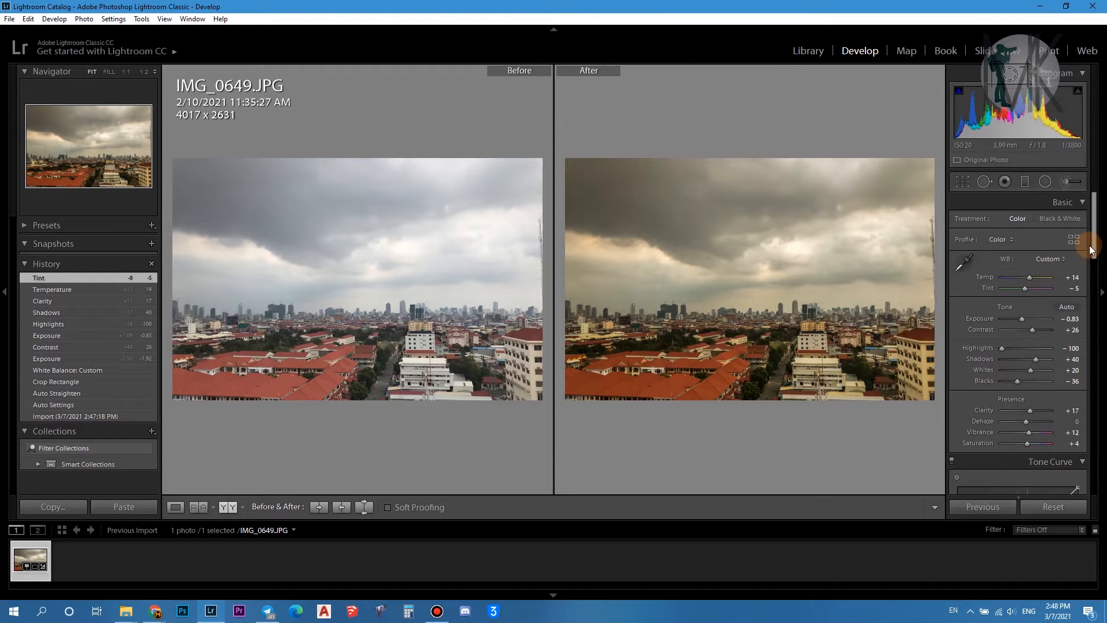
scroll(1009, 323, down, 5)
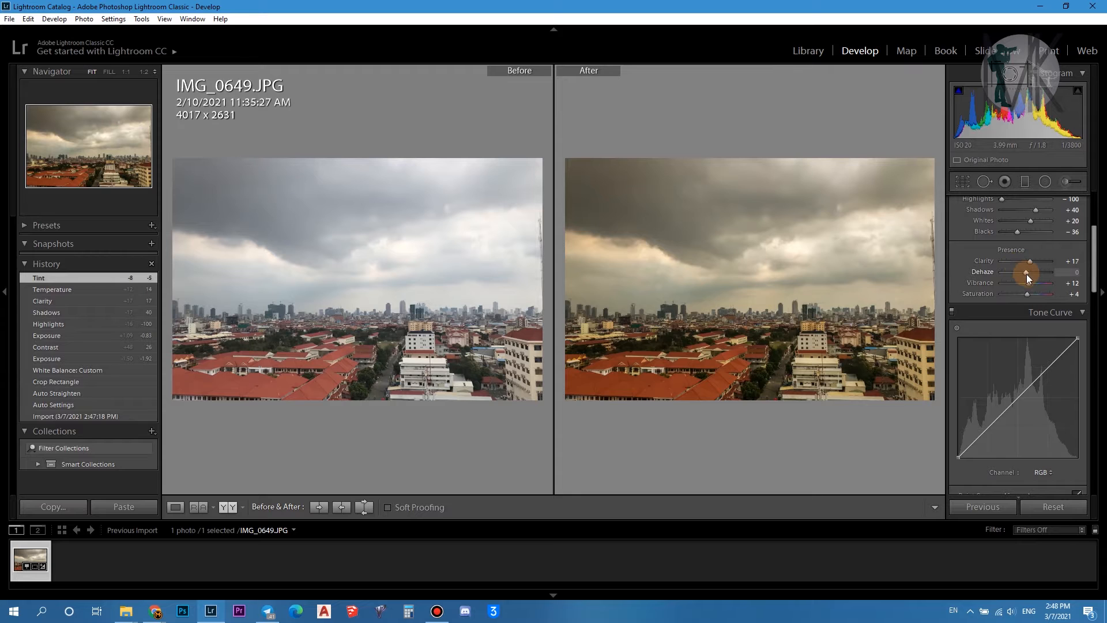
mouse_move(1028, 272)
mouse_down()
mouse_move(1011, 276)
mouse_move(1050, 276)
mouse_move(995, 278)
mouse_move(1060, 278)
mouse_move(1029, 281)
mouse_up()
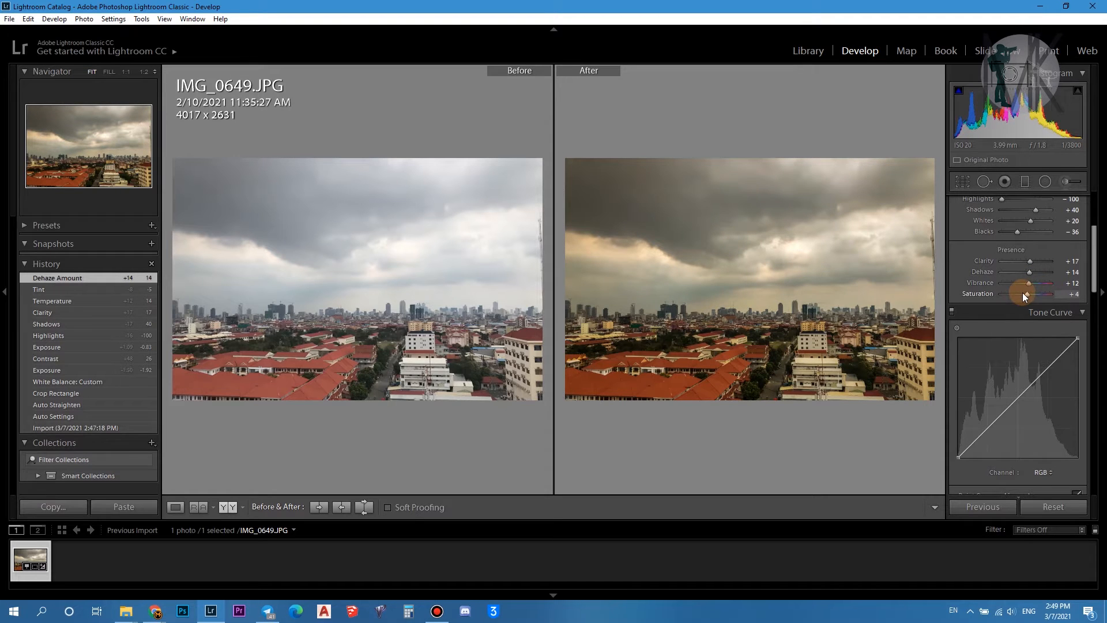
drag(1025, 295, 1024, 295)
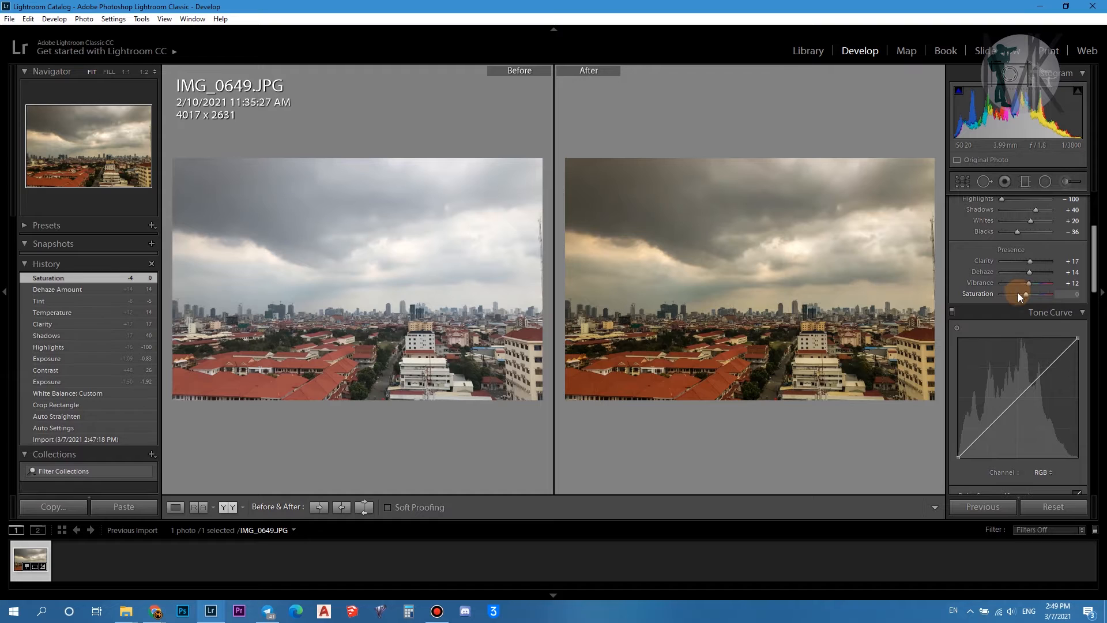
- Set the red saturation and luminance to −100, and the orange saturation to −56 and luminance to +7
drag(1095, 282, 1081, 338)
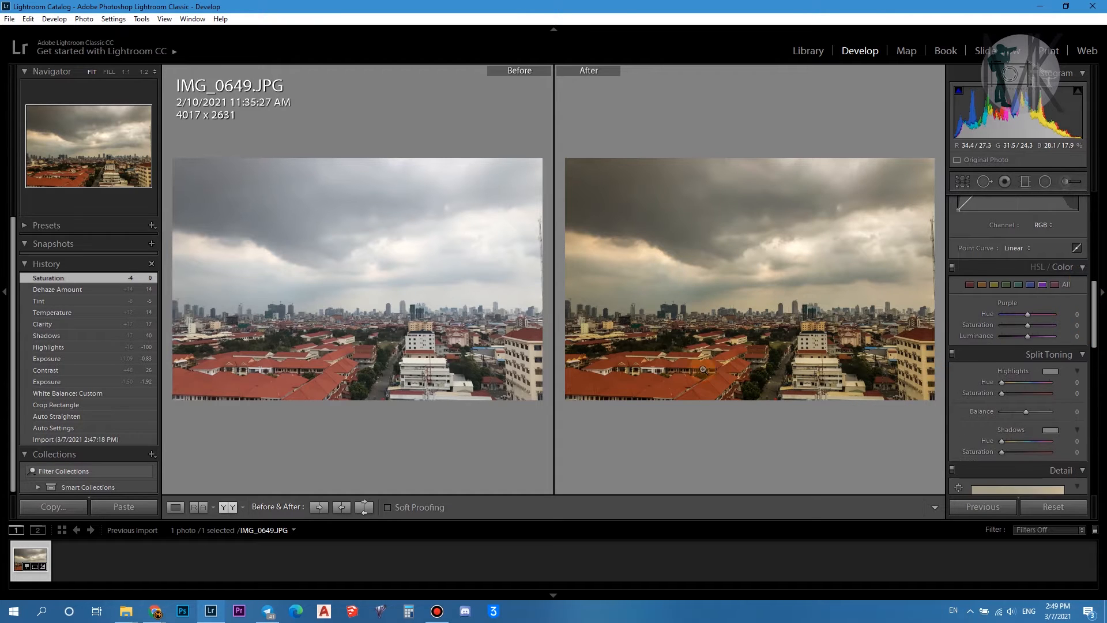
click(970, 285)
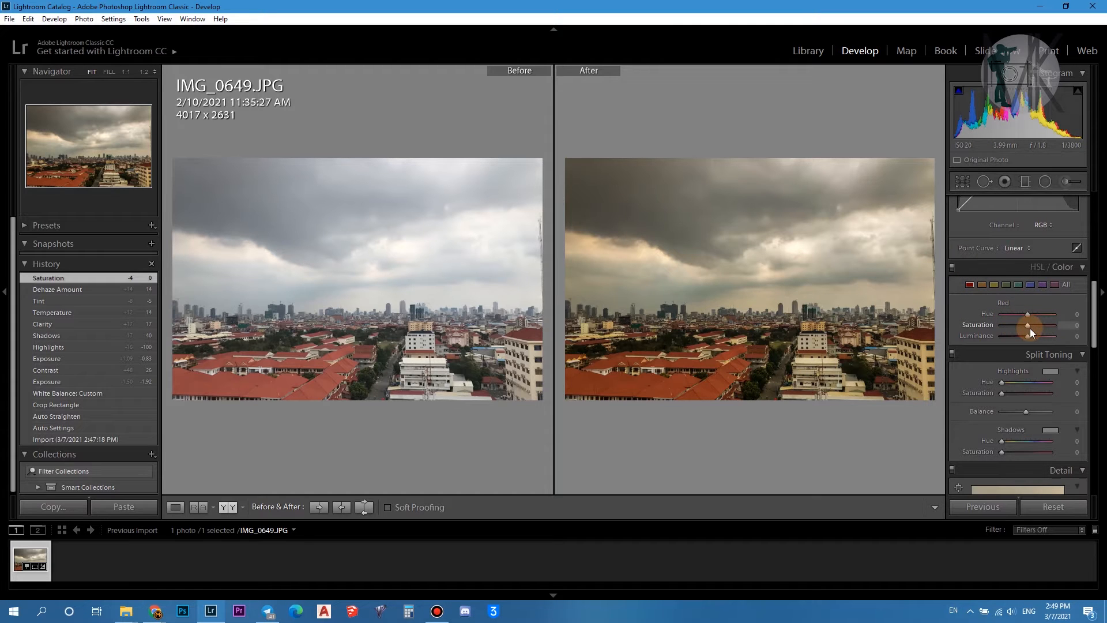
drag(1029, 327, 916, 326)
mouse_move(1040, 337)
mouse_down()
mouse_move(915, 336)
mouse_move(1015, 334)
mouse_move(924, 331)
mouse_move(1014, 320)
mouse_move(1017, 339)
mouse_move(1050, 338)
mouse_move(1030, 337)
mouse_up()
click(981, 285)
- Inspect the buildings up close, and set the yellow saturation to −33 and yellow luminance to +29
click(805, 340)
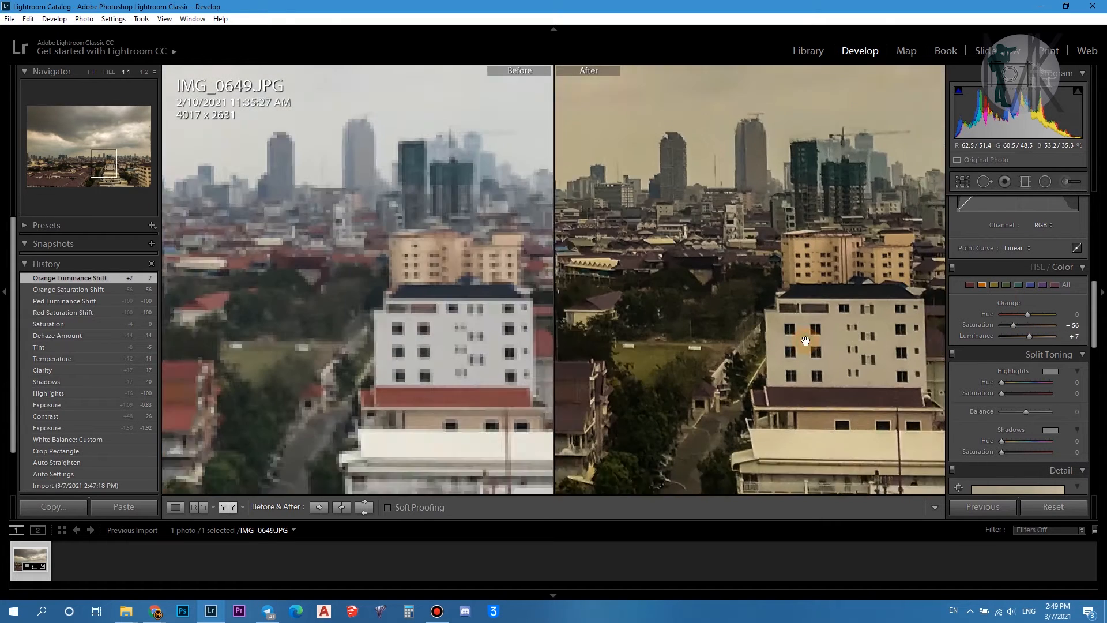
drag(915, 340, 775, 344)
drag(915, 368, 765, 301)
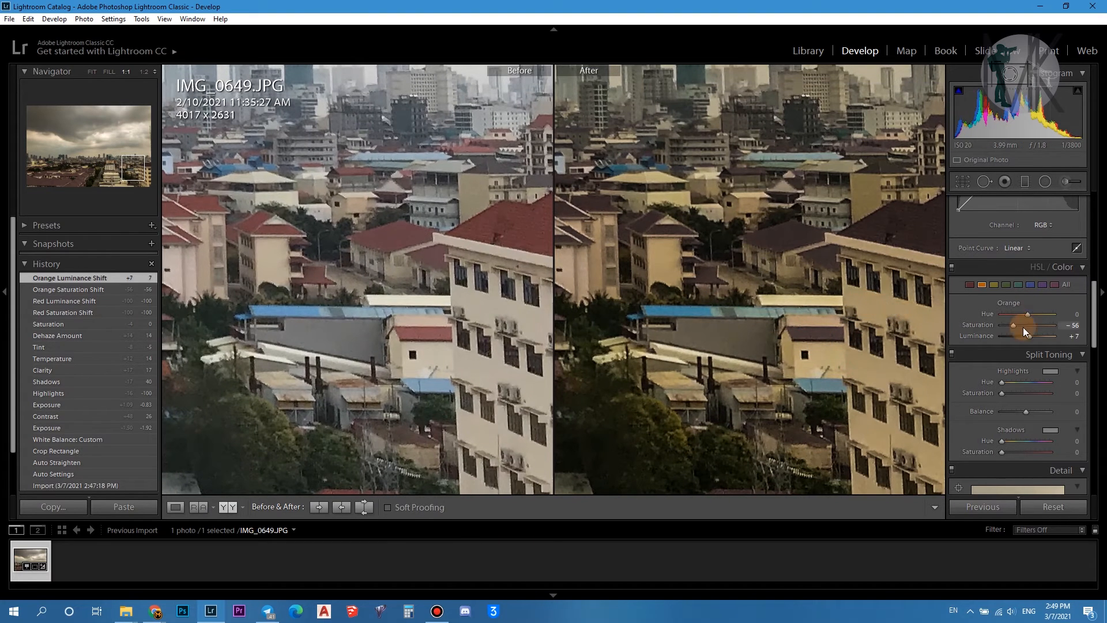
click(994, 284)
mouse_move(1029, 324)
mouse_down()
mouse_move(971, 326)
mouse_move(1015, 330)
mouse_up()
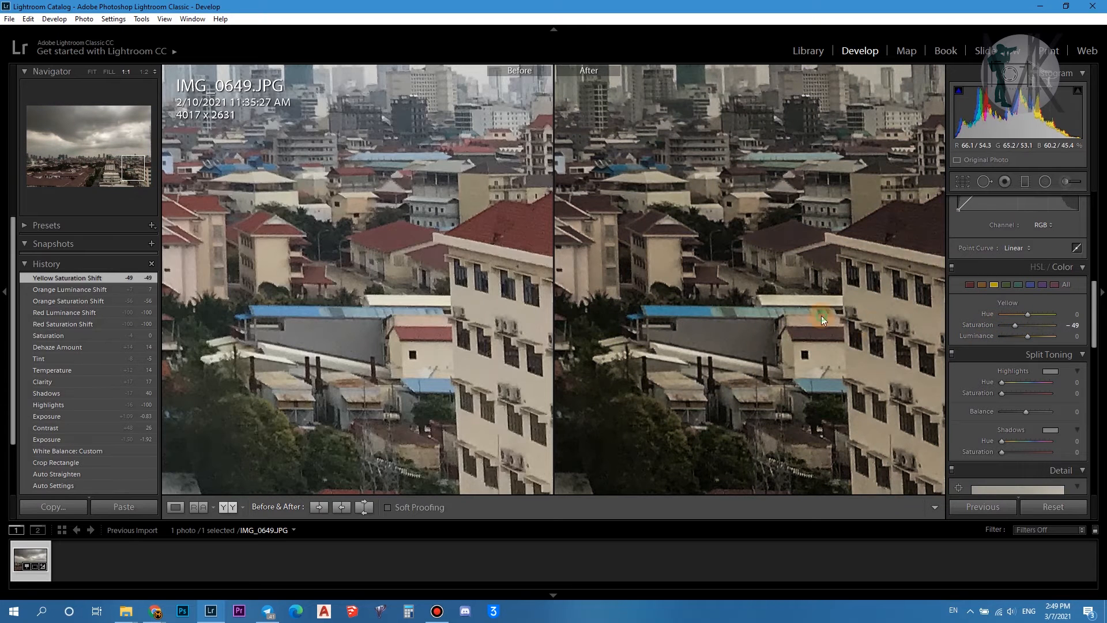
click(880, 330)
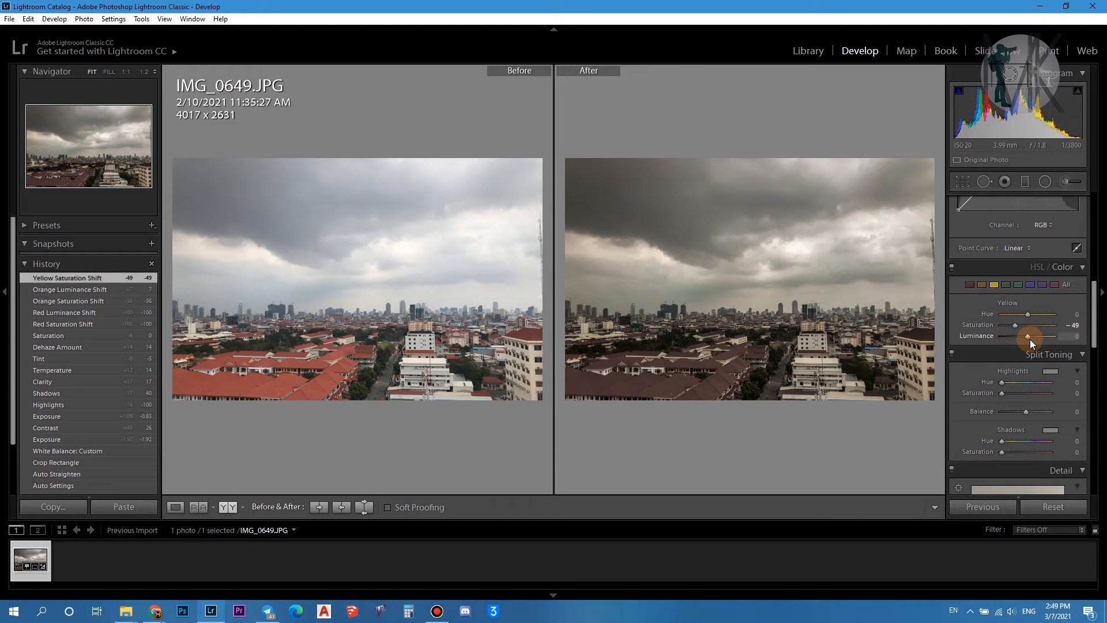
drag(1028, 337, 1036, 337)
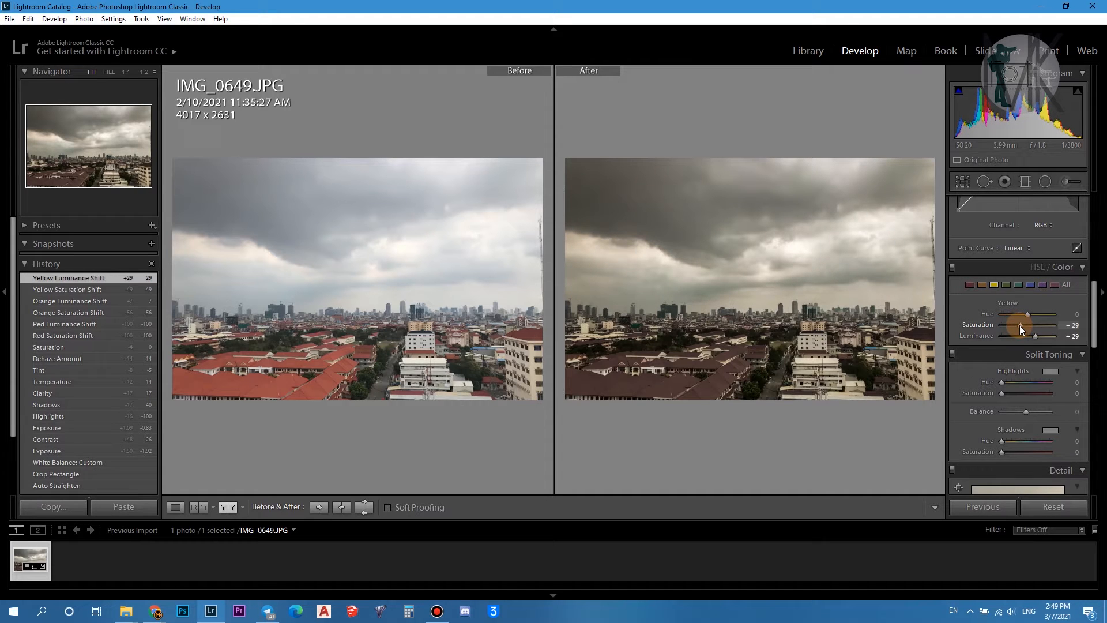
click(1018, 325)
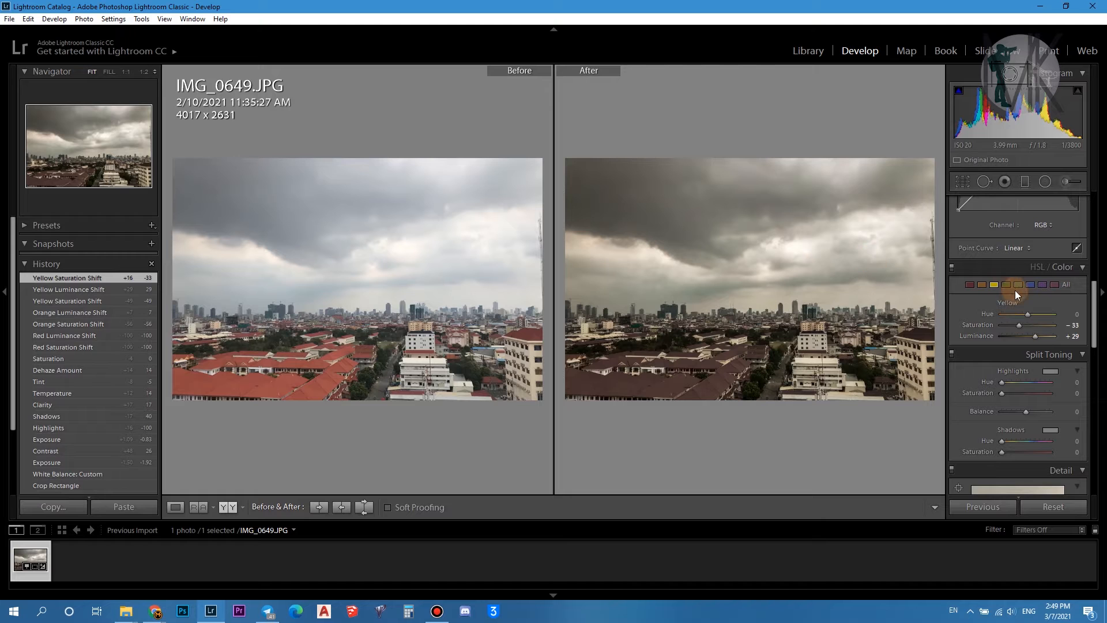
- Set the blue saturation to +100 and blue luminance to +22
click(1029, 285)
drag(1068, 328, 1033, 337)
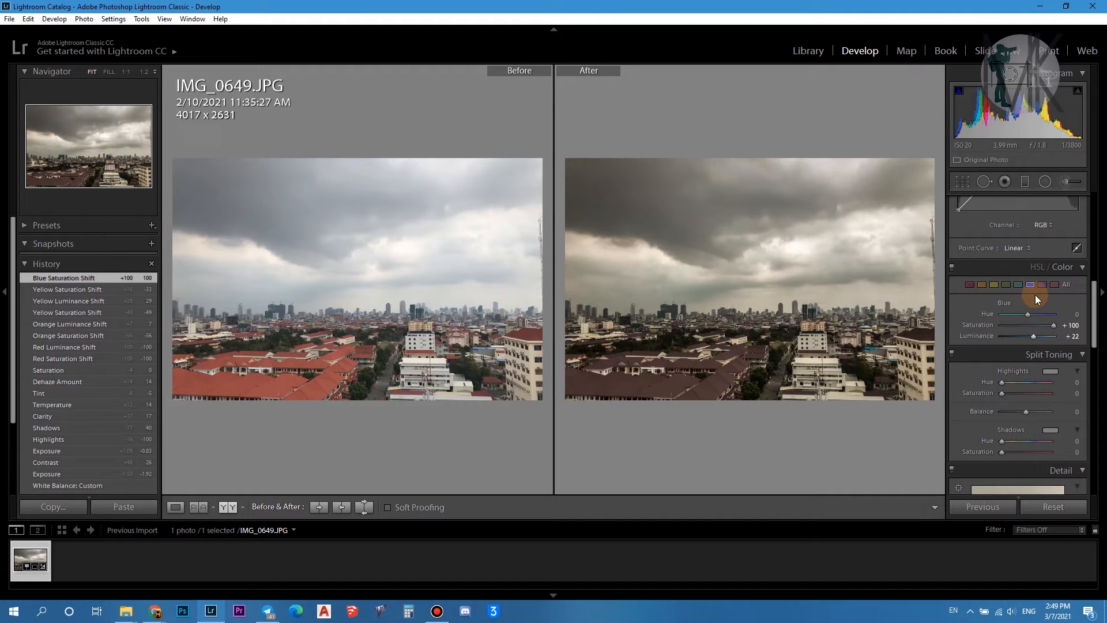
- Set the aqua saturation to +49, and the magenta and purple saturation to −100
click(1018, 285)
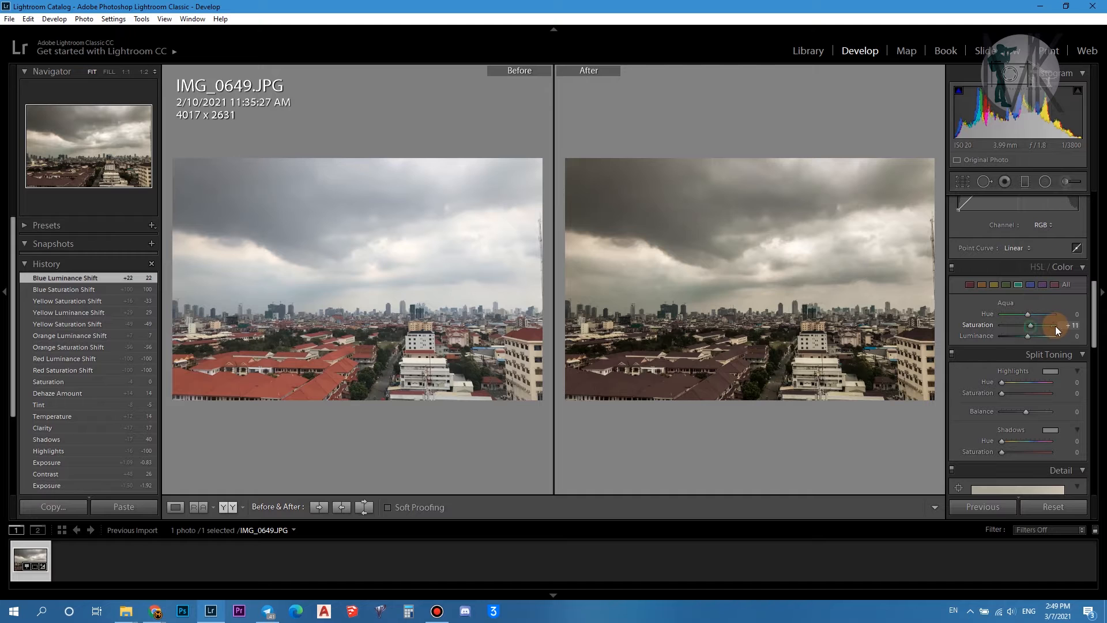
drag(1043, 325, 1041, 324)
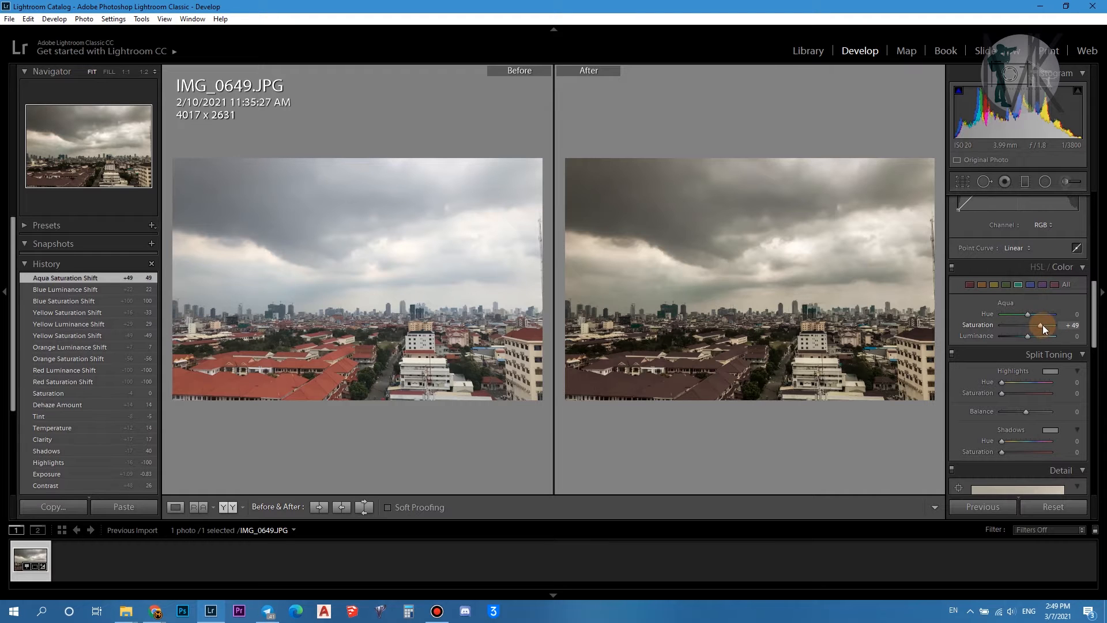
click(1054, 286)
drag(1027, 325, 966, 327)
click(1042, 284)
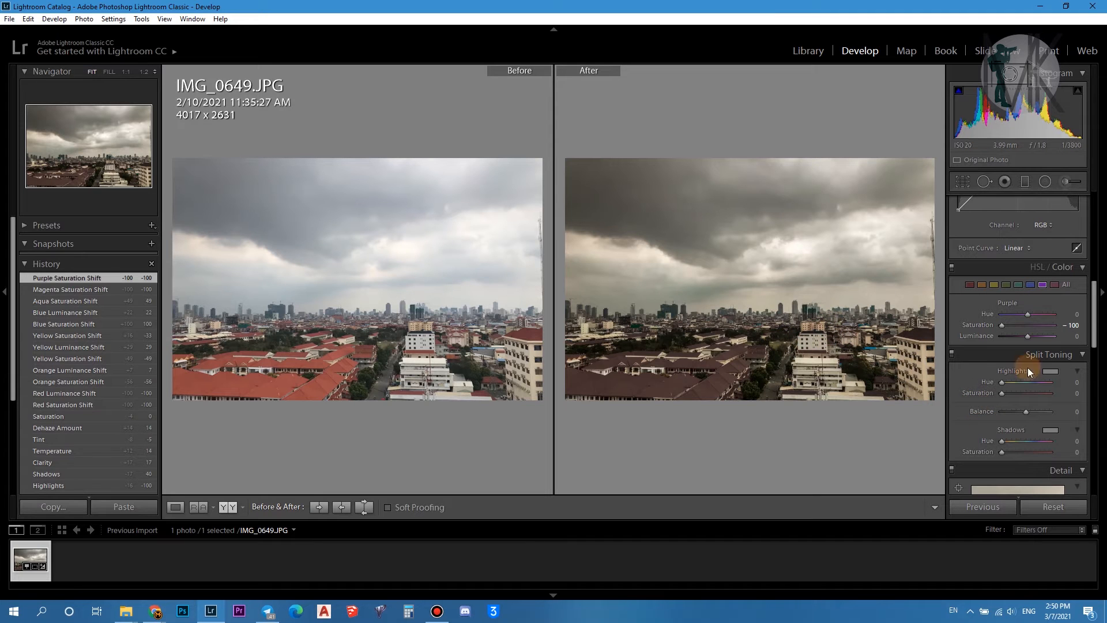
- Sharpen the photo with Amount 52, Radius 0.8 and Masking 8, checking the skyline at 1:1
drag(1094, 321, 1095, 371)
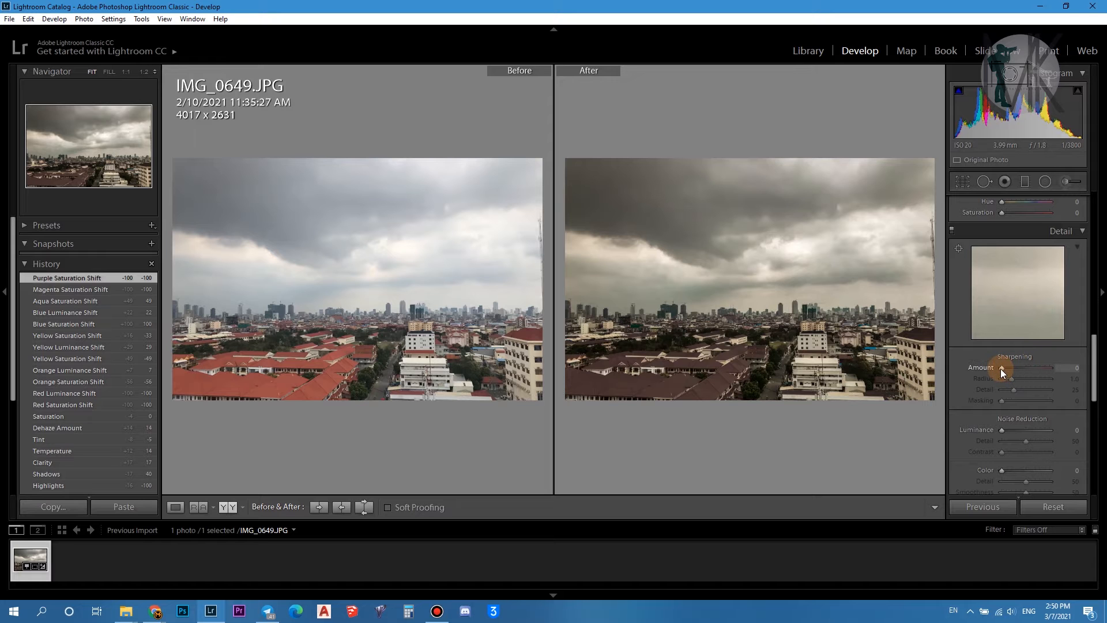
drag(1017, 369, 1017, 369)
click(780, 314)
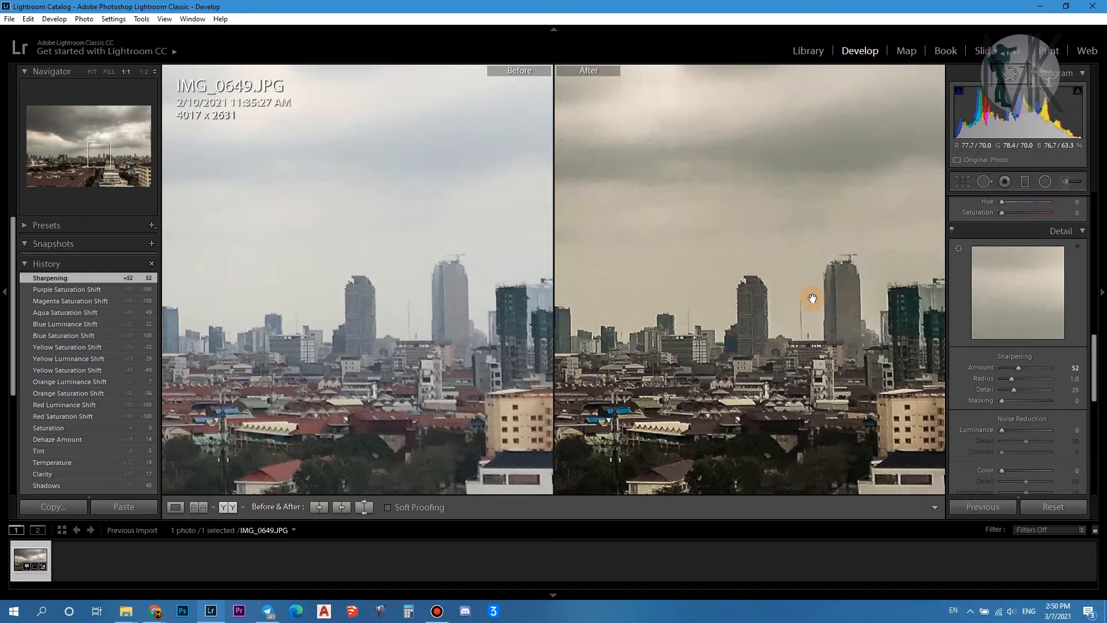
drag(1011, 379, 1024, 378)
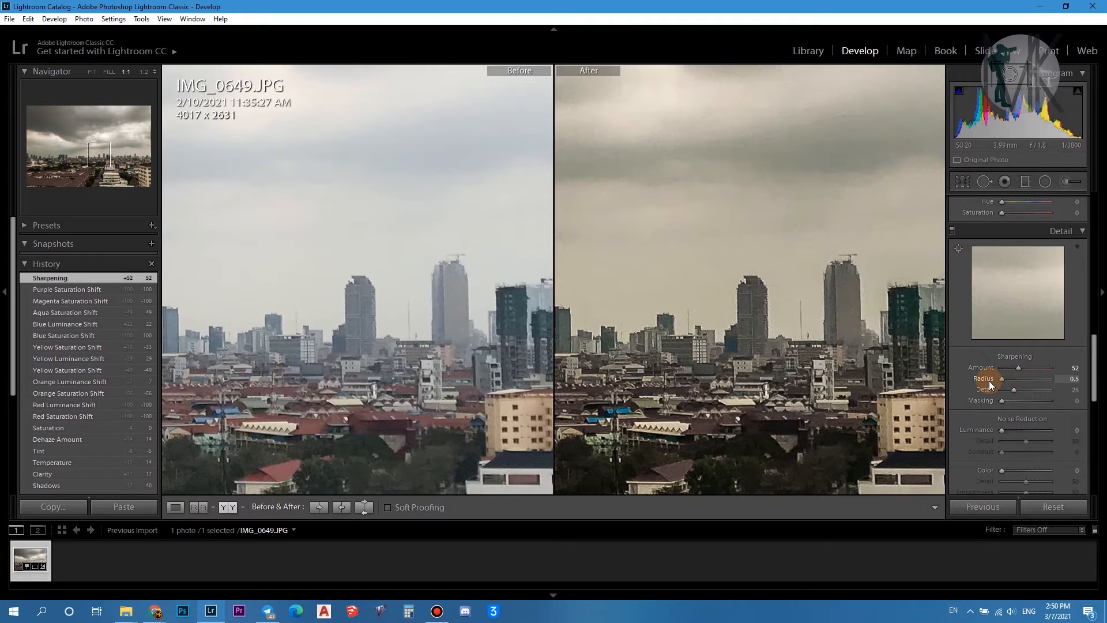
drag(1003, 384, 1003, 401)
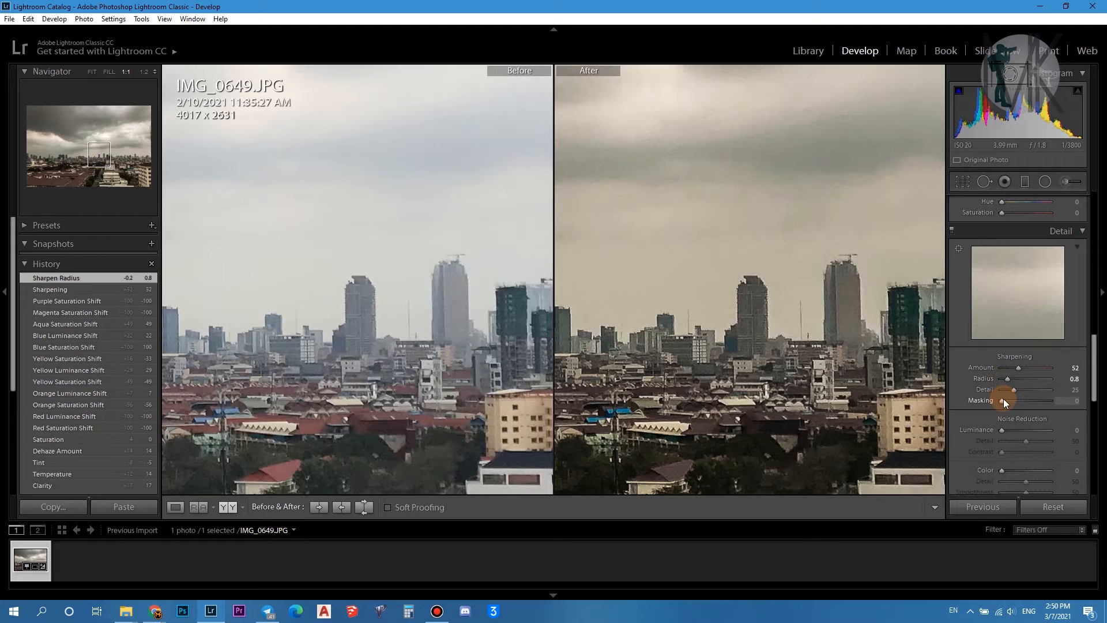
click(1007, 401)
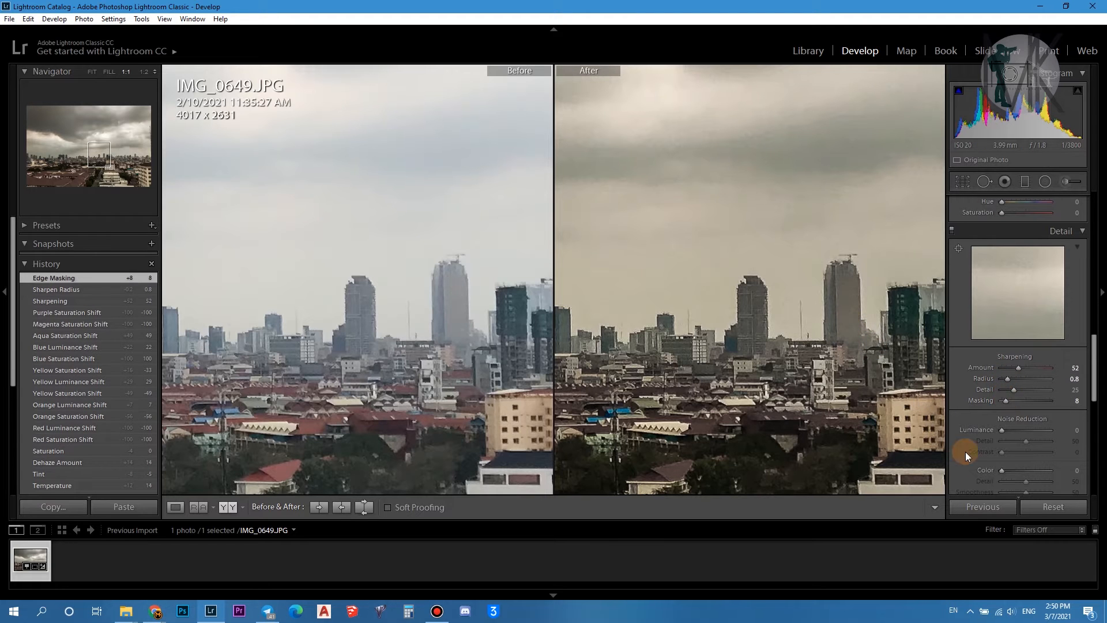
- Inspect the buildings up close while reducing noise, and set the Noise Reduction Luminance to 12
drag(1001, 429, 1013, 431)
drag(821, 370, 620, 278)
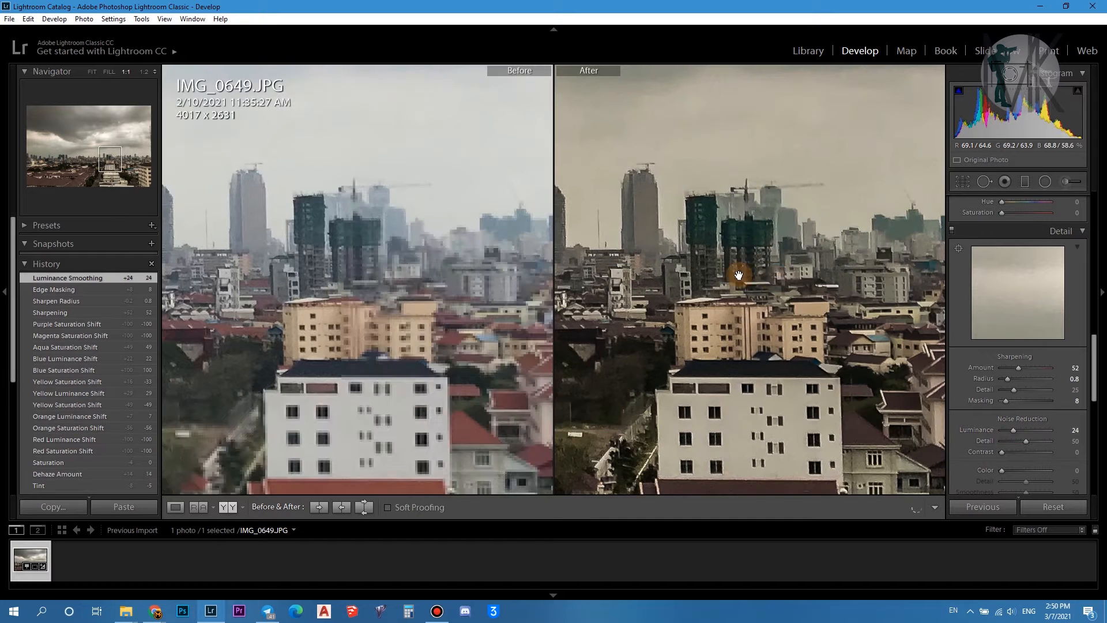
click(745, 297)
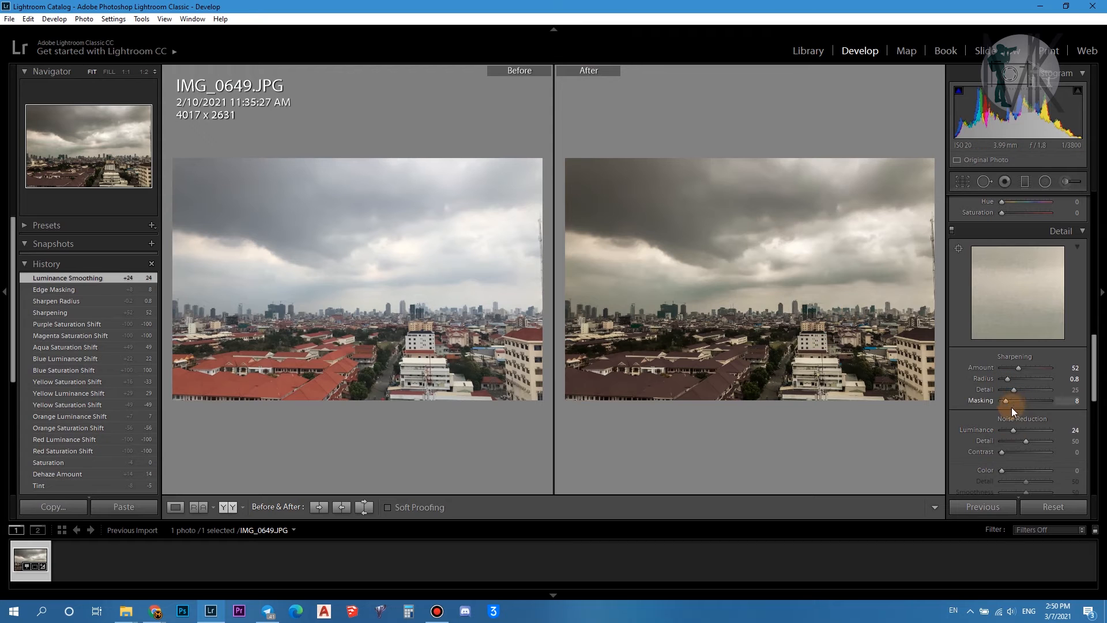
drag(1006, 432, 1007, 433)
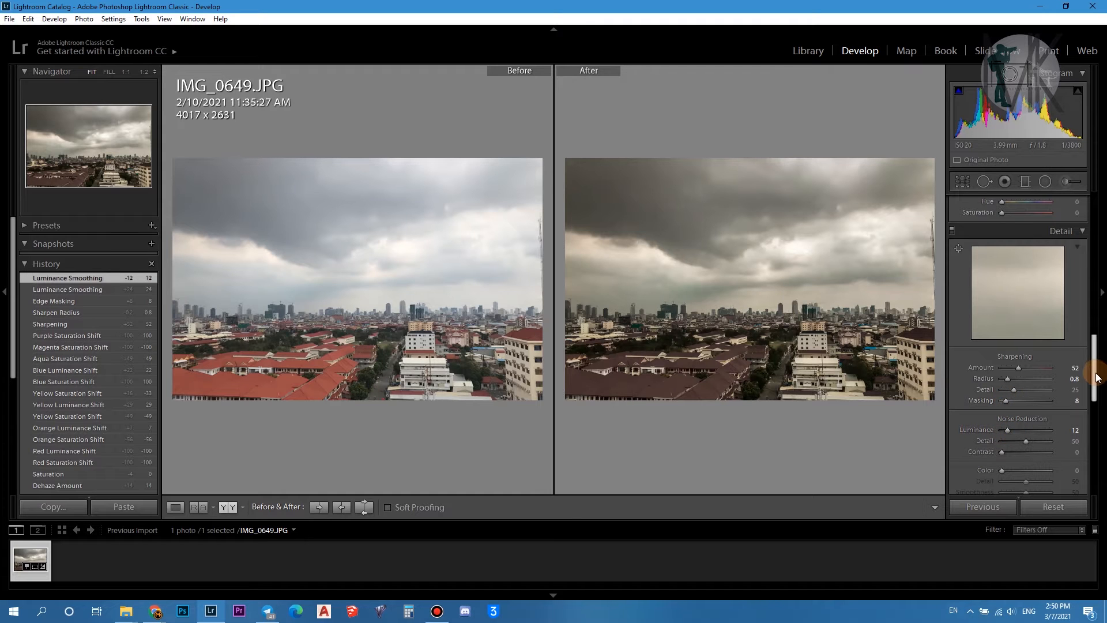
- Add a graduated filter over the sky, running from the upper clouds down to just below the skyline
scroll(1094, 380, down, 3)
drag(1094, 403, 1036, 198)
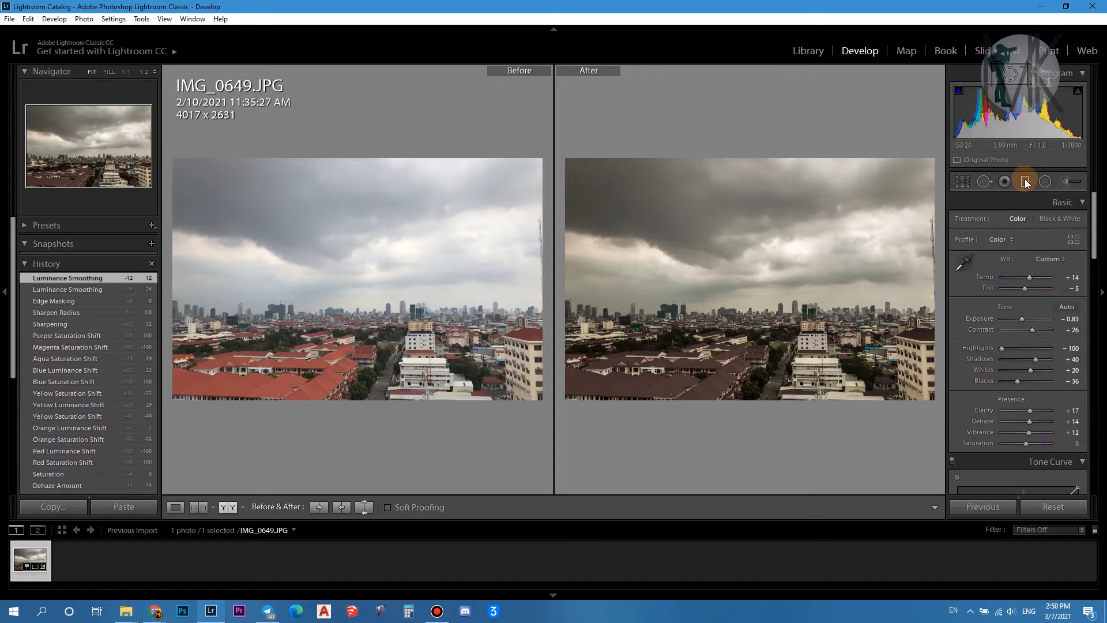
click(1025, 181)
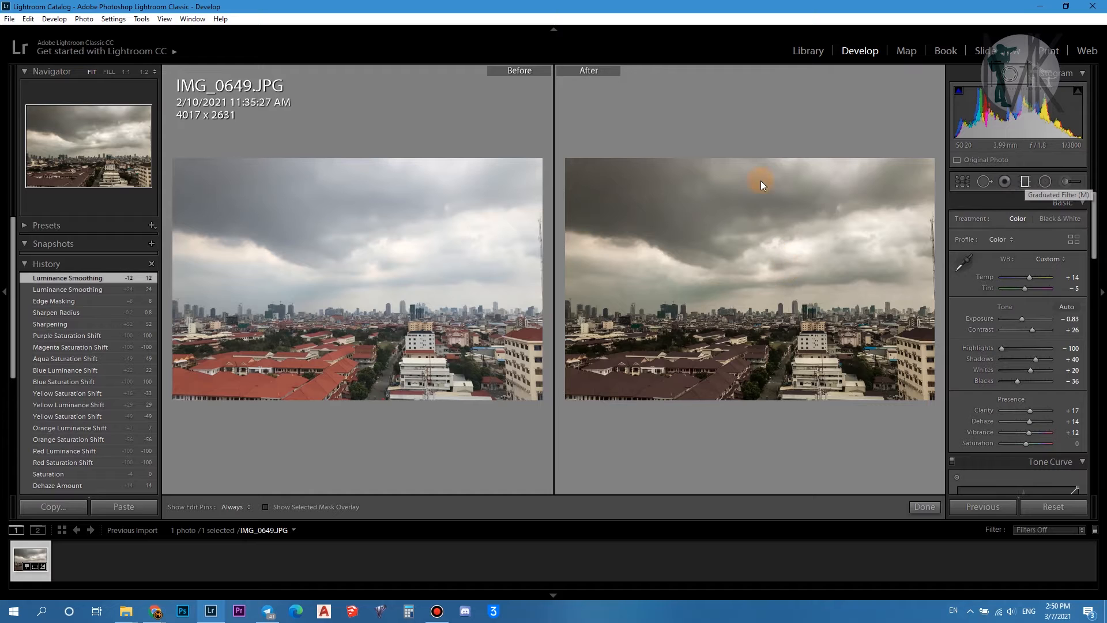
drag(763, 184, 760, 344)
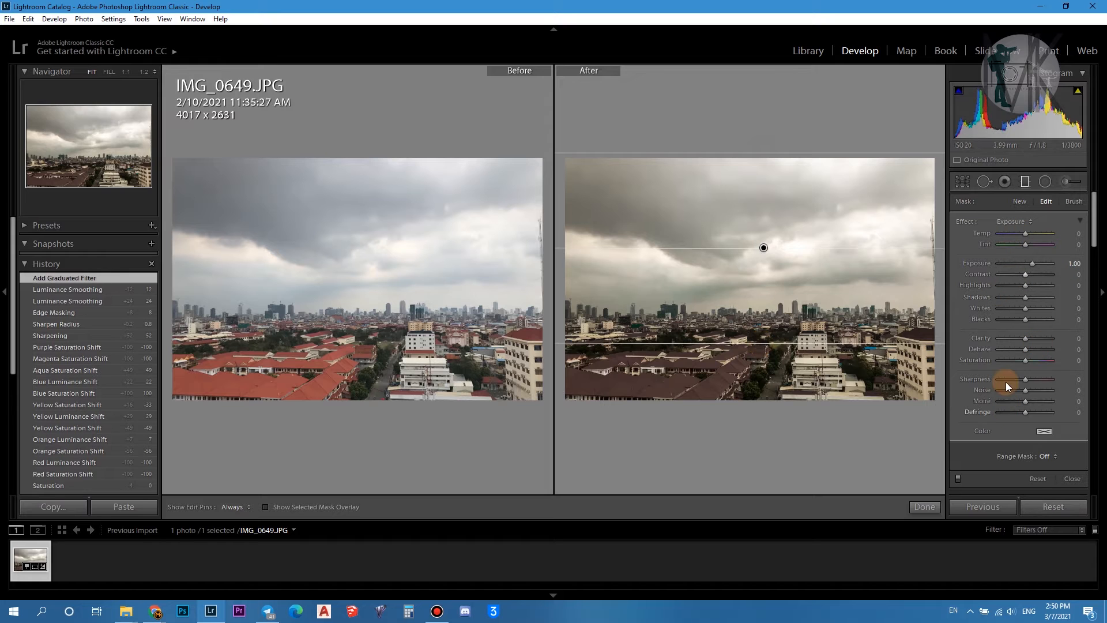
- Give the sky filter a Luminance range mask with its overlay shown, and move the filter down toward the skyline
click(1044, 456)
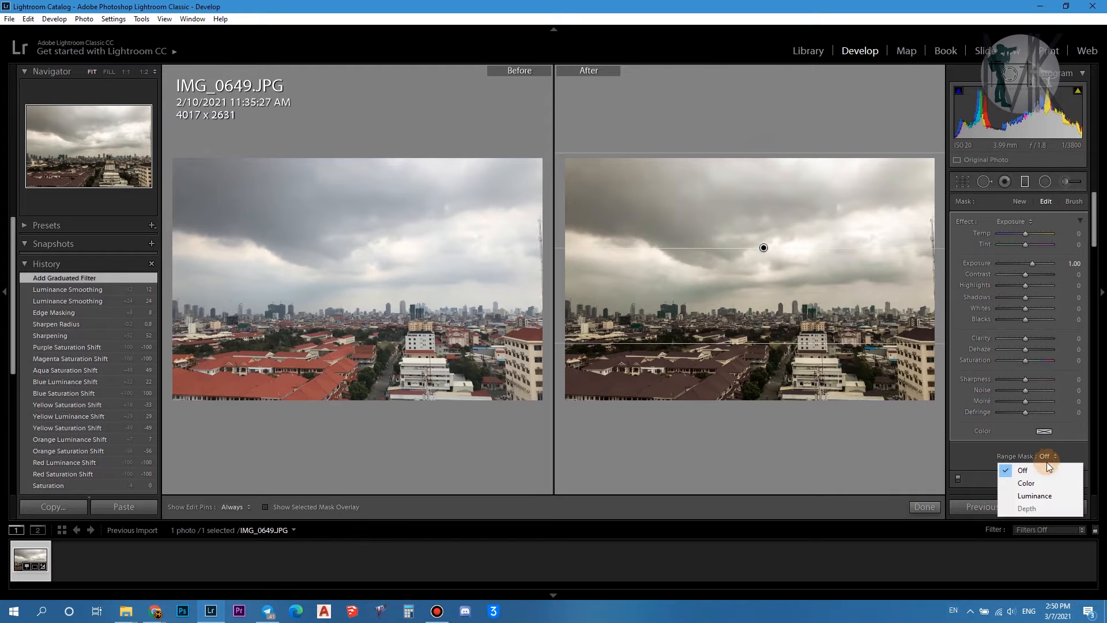
click(1036, 497)
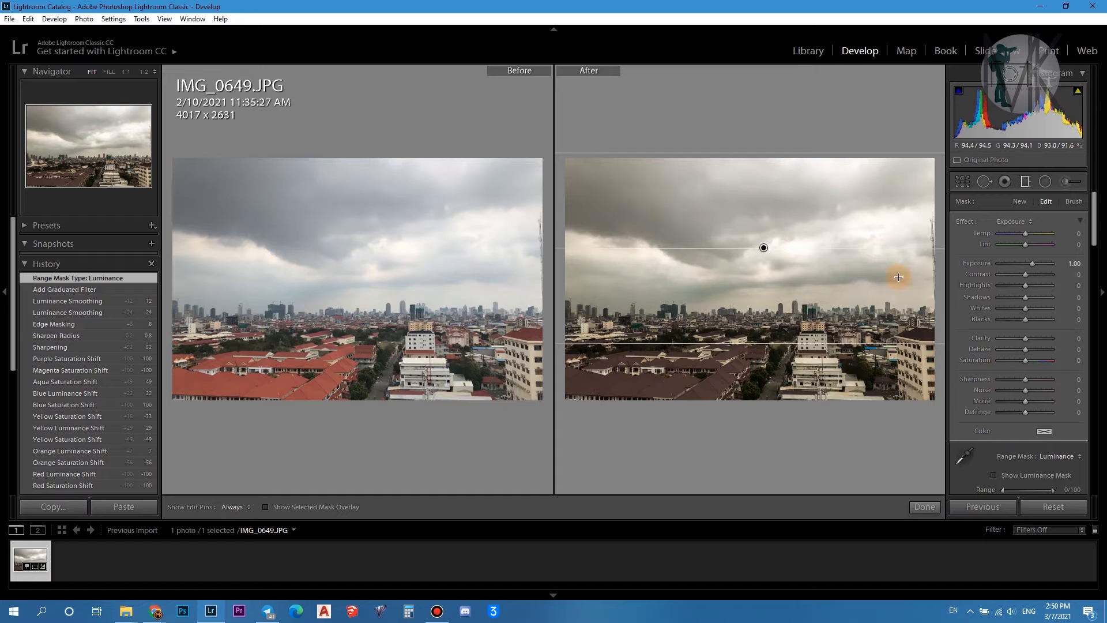
click(992, 474)
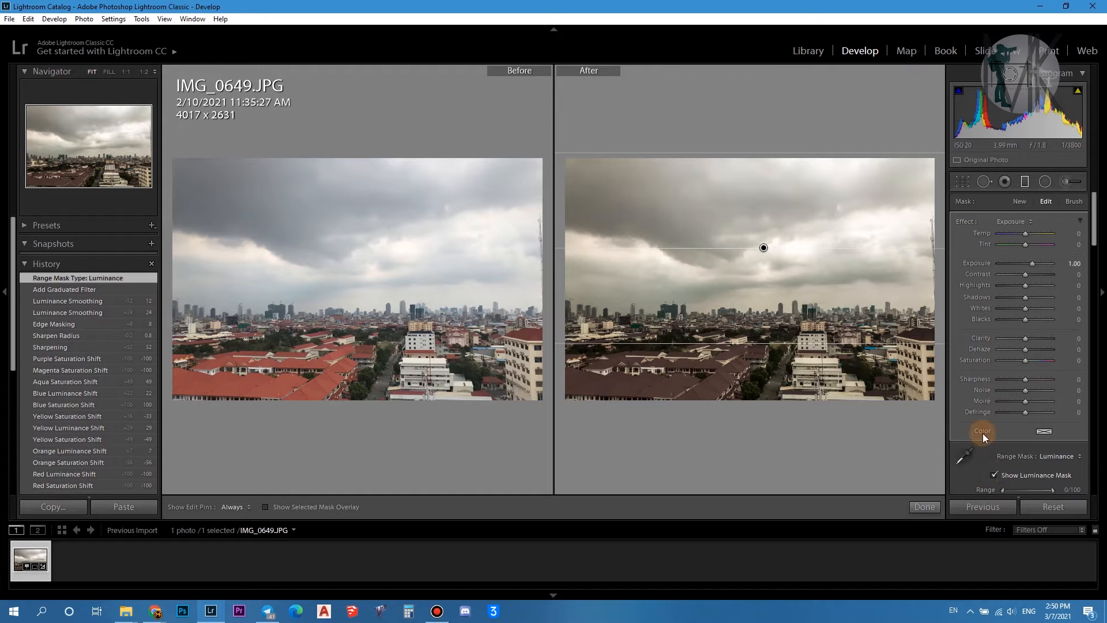
scroll(1024, 339, down, 2)
mouse_move(1004, 409)
mouse_down()
mouse_move(1019, 410)
mouse_move(1002, 410)
mouse_up()
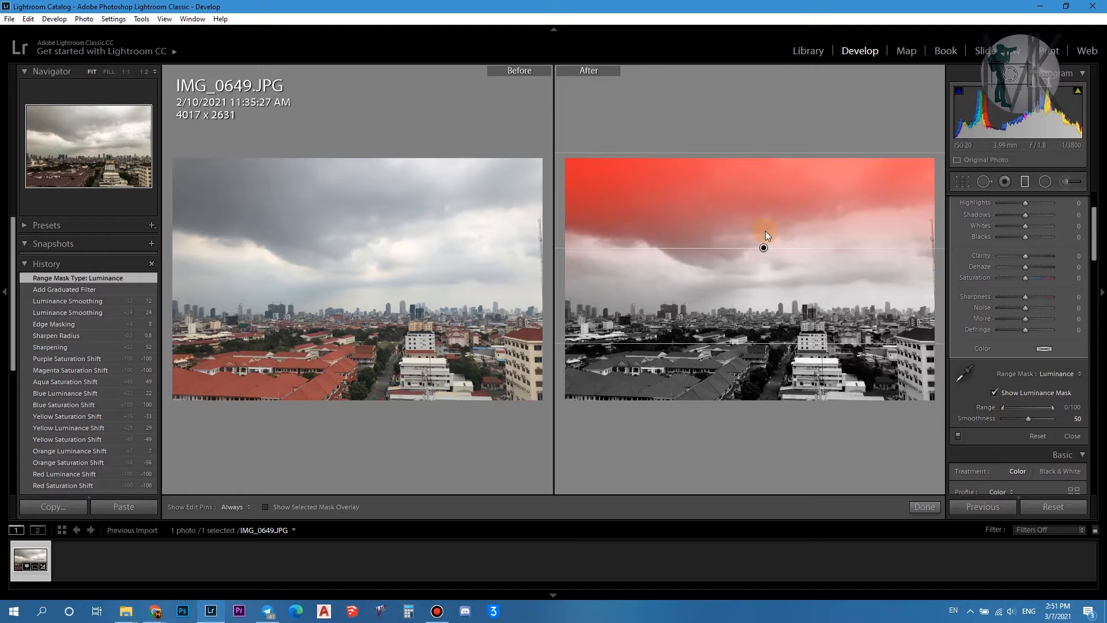
drag(762, 249, 758, 290)
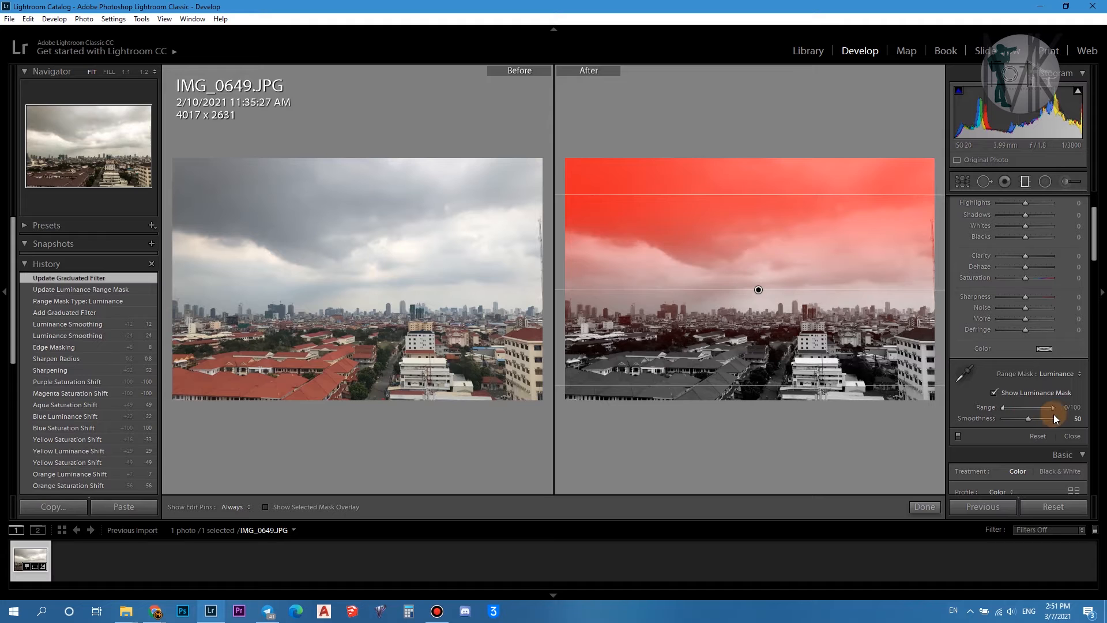
- Limit the sky filter's luminance mask to Range 18/73 with Smoothness 56, and hide the mask overlay
drag(1053, 408, 1026, 407)
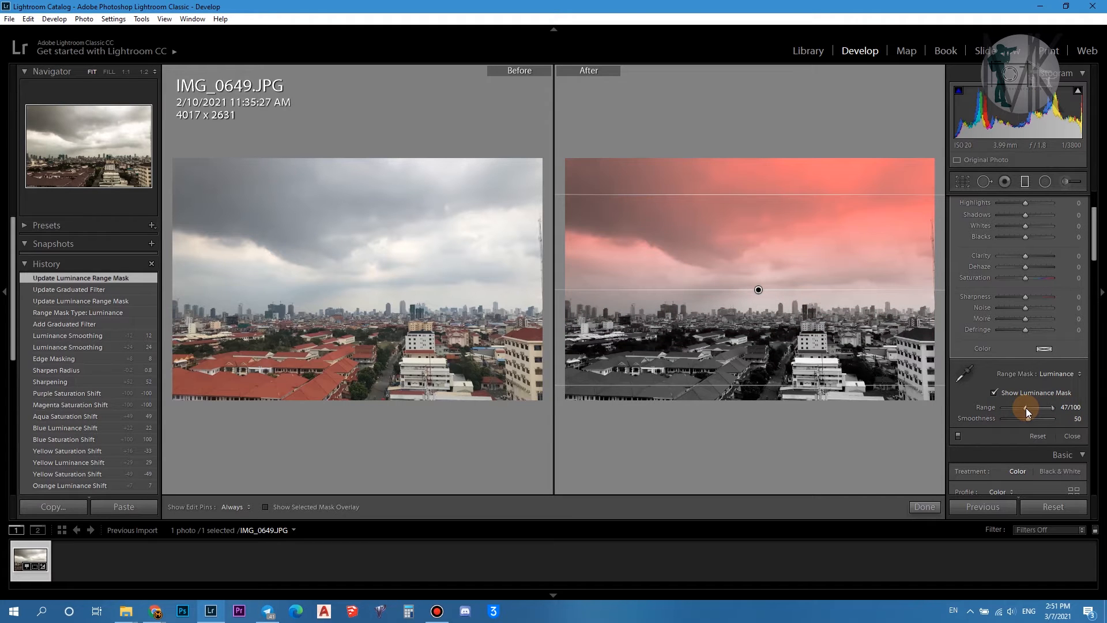
drag(1026, 407, 1000, 420)
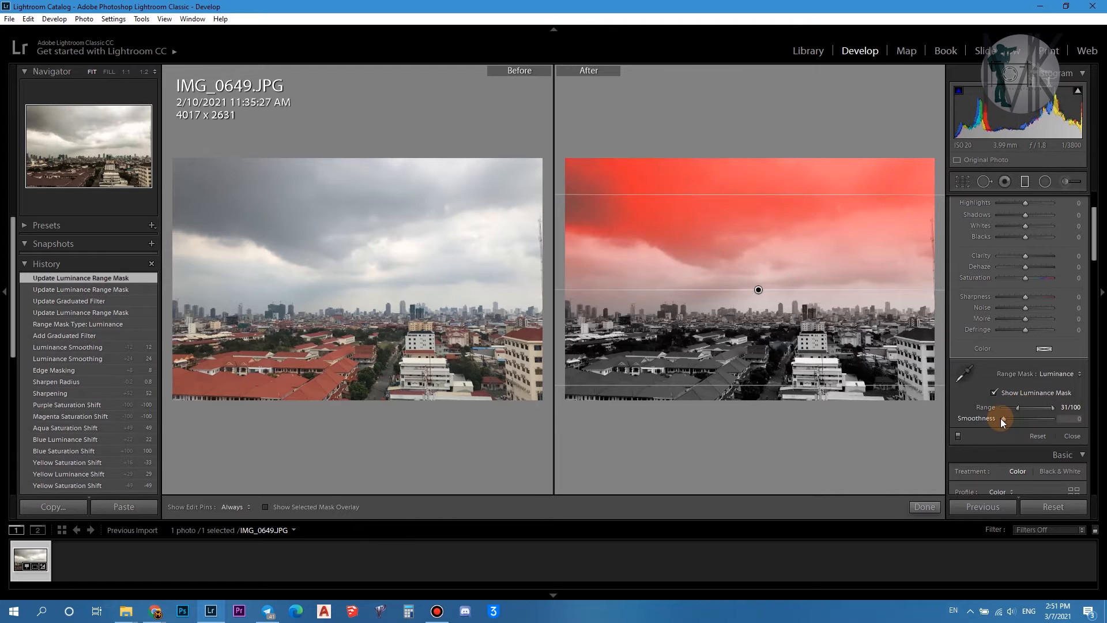
drag(1068, 417, 1036, 406)
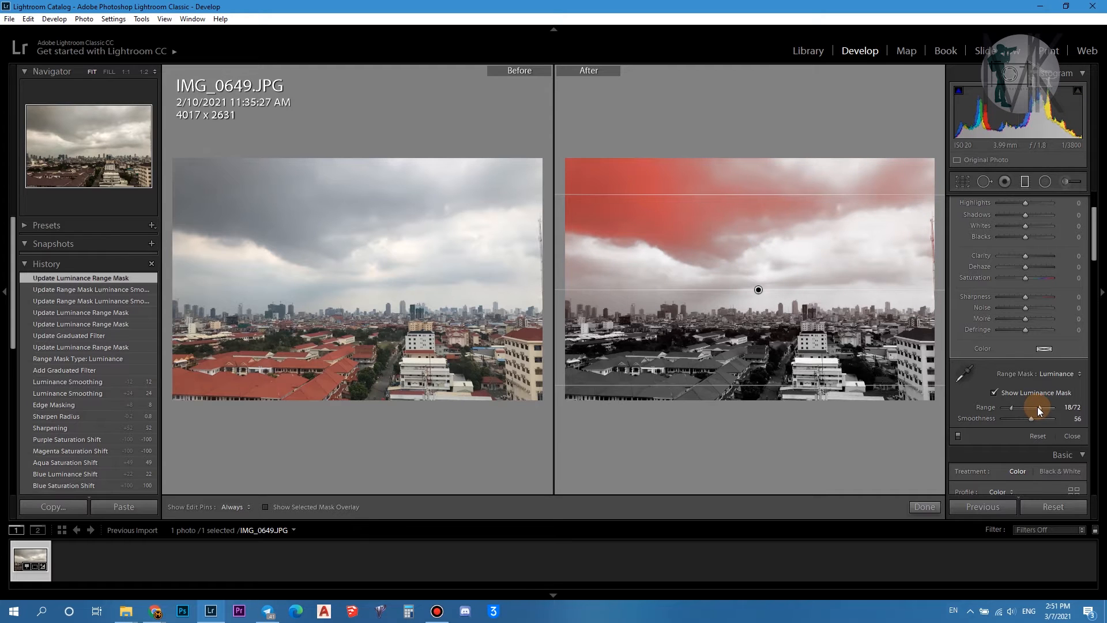
drag(1040, 409, 1040, 410)
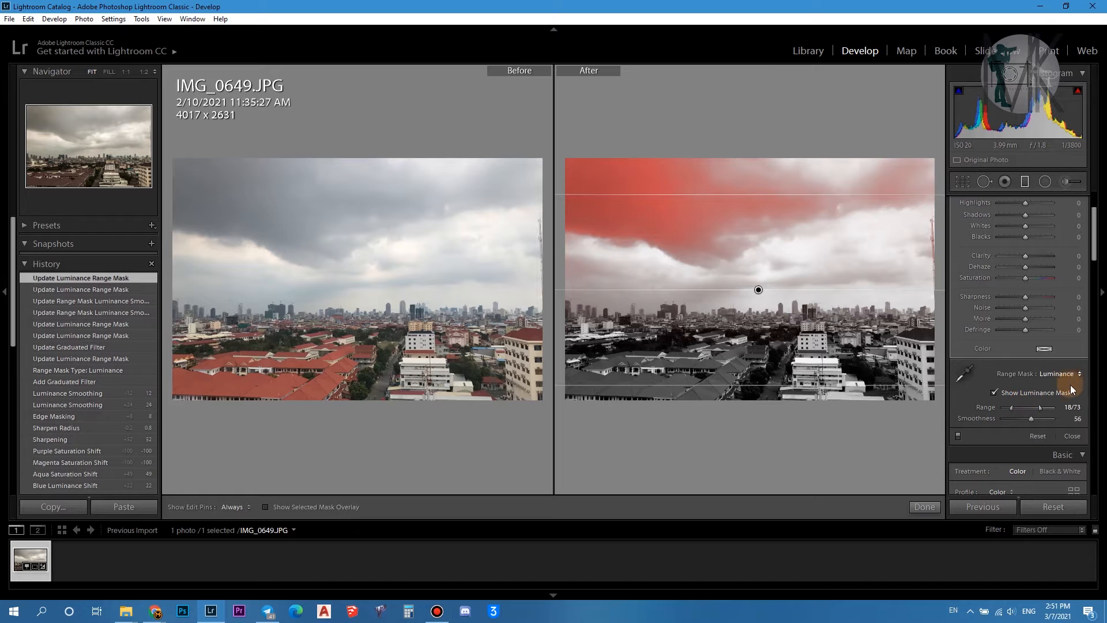
click(994, 392)
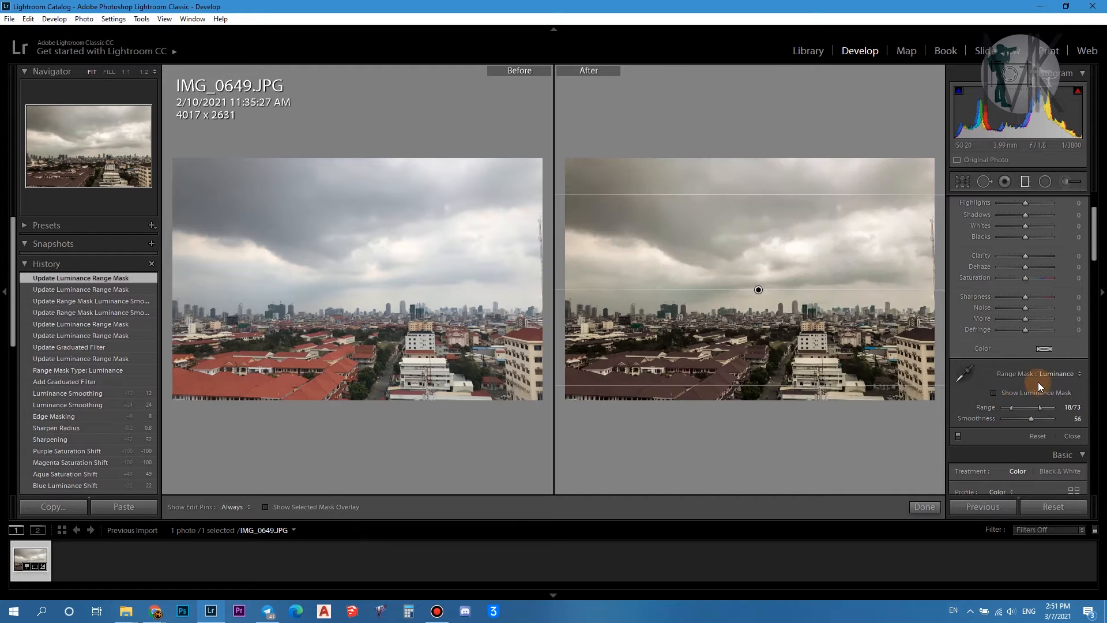
- Set the sky filter's Temp to −15, Tint to −7, Clarity to 39 and Exposure to 1.22, and finish the filter
scroll(1038, 379, up, 3)
mouse_move(1026, 241)
mouse_down()
mouse_move(974, 234)
mouse_move(1008, 230)
mouse_move(1032, 246)
mouse_move(1019, 247)
mouse_move(1020, 233)
mouse_up()
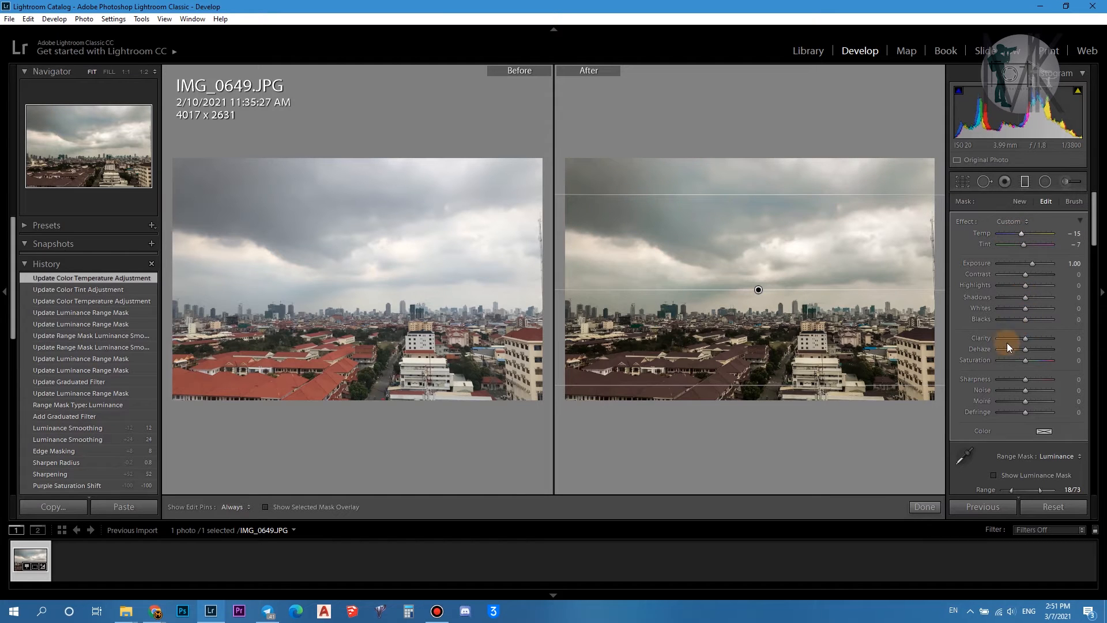
drag(1044, 341, 1036, 340)
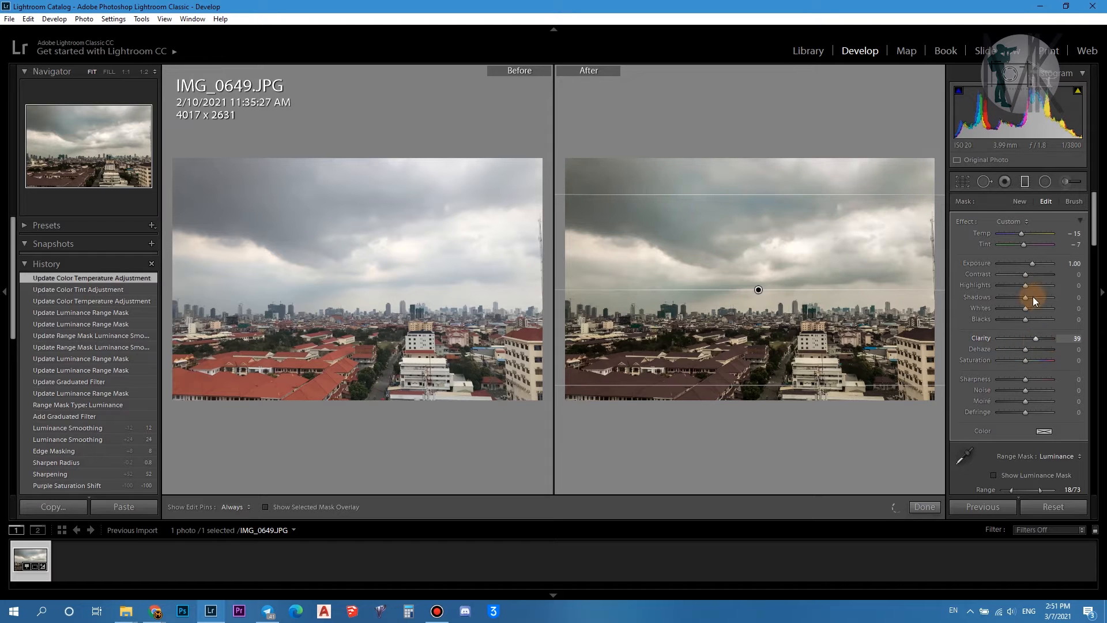
drag(1031, 264, 1032, 267)
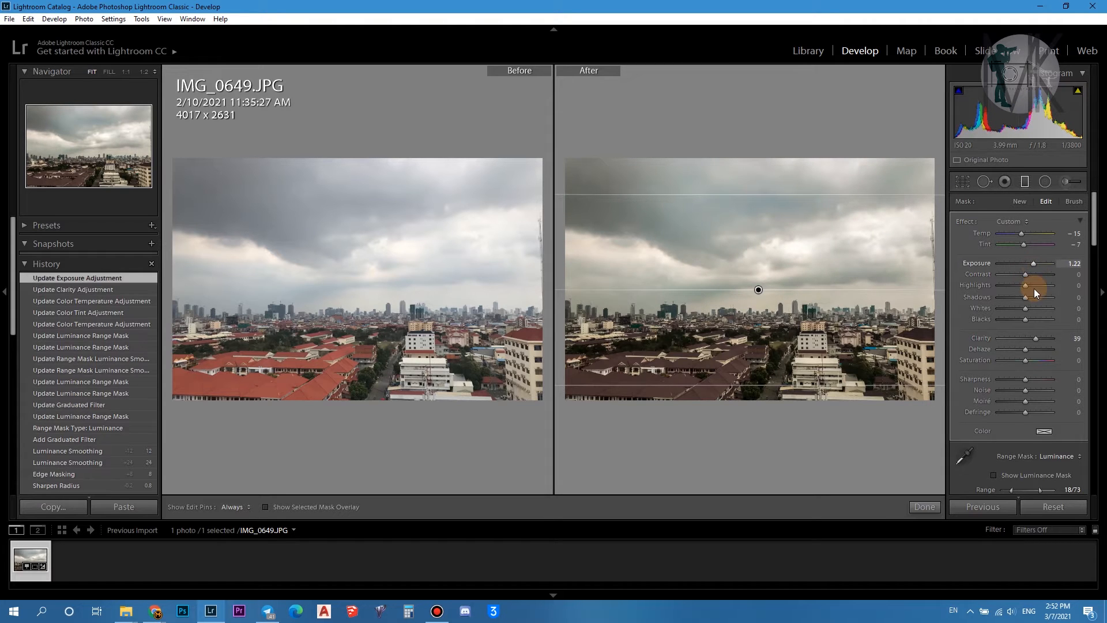
scroll(1029, 323, down, 3)
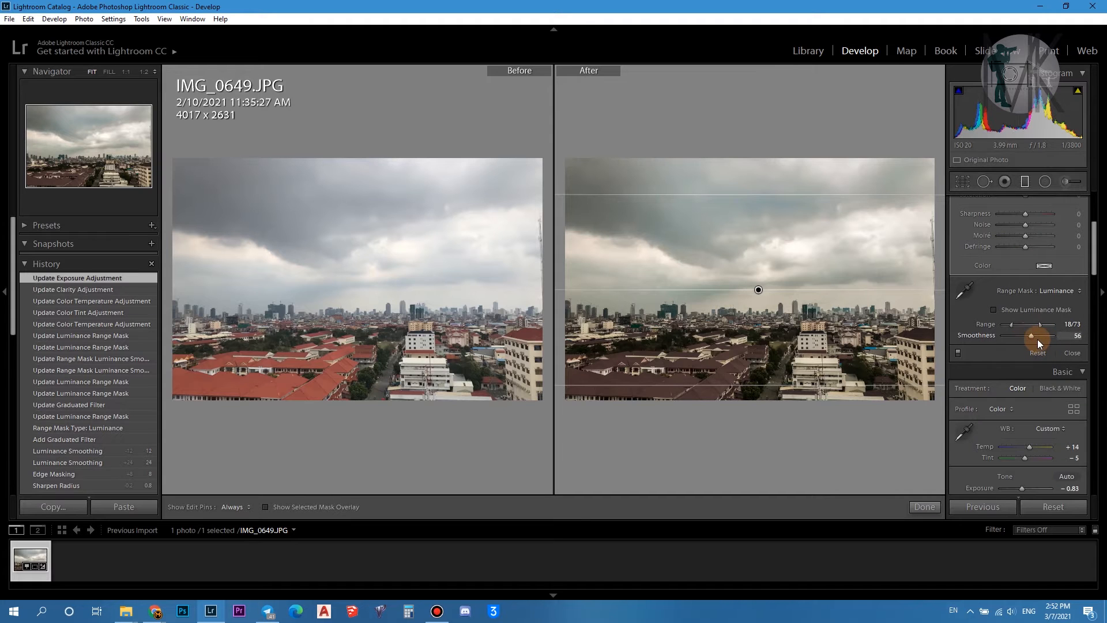
click(924, 507)
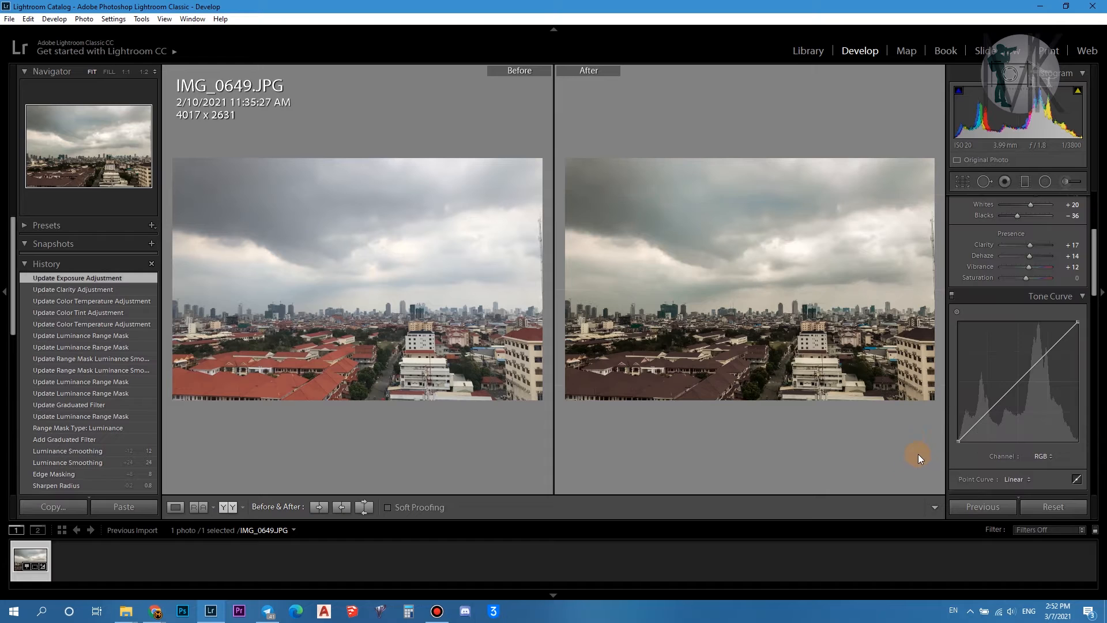
- Add a second graduated filter rising over the city up to the skyline, with its range mask set to Color
click(1025, 182)
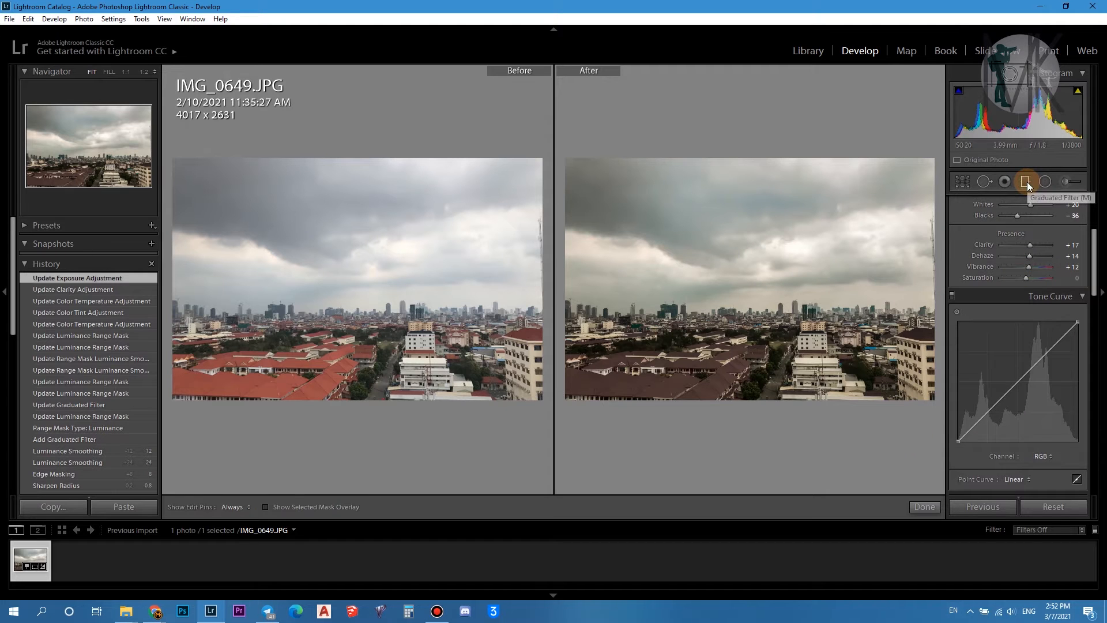
drag(764, 367, 774, 299)
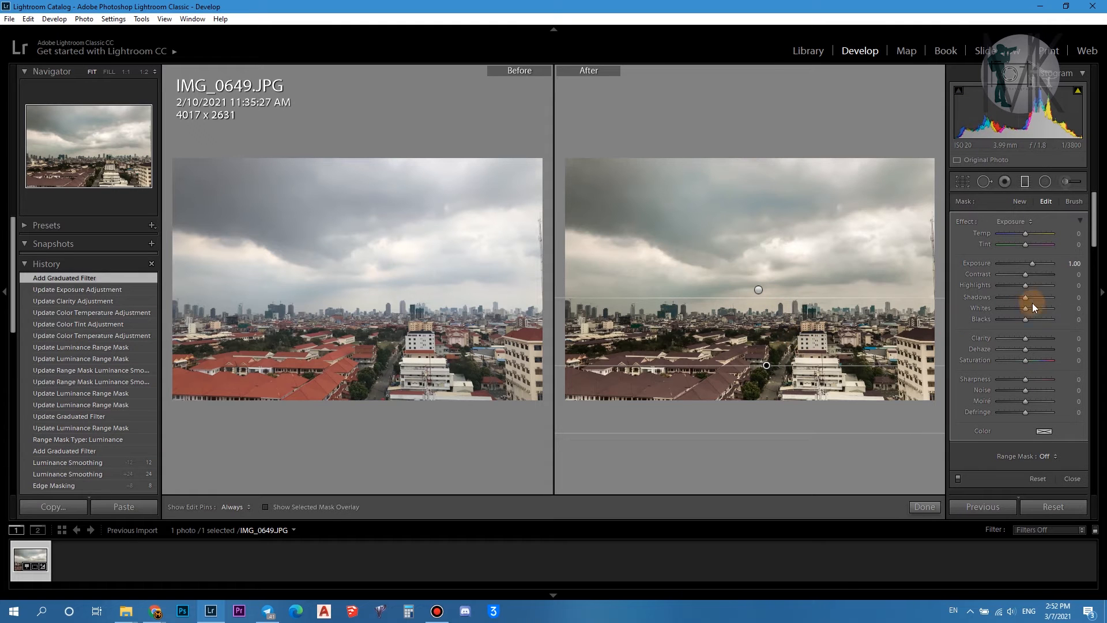
click(1046, 456)
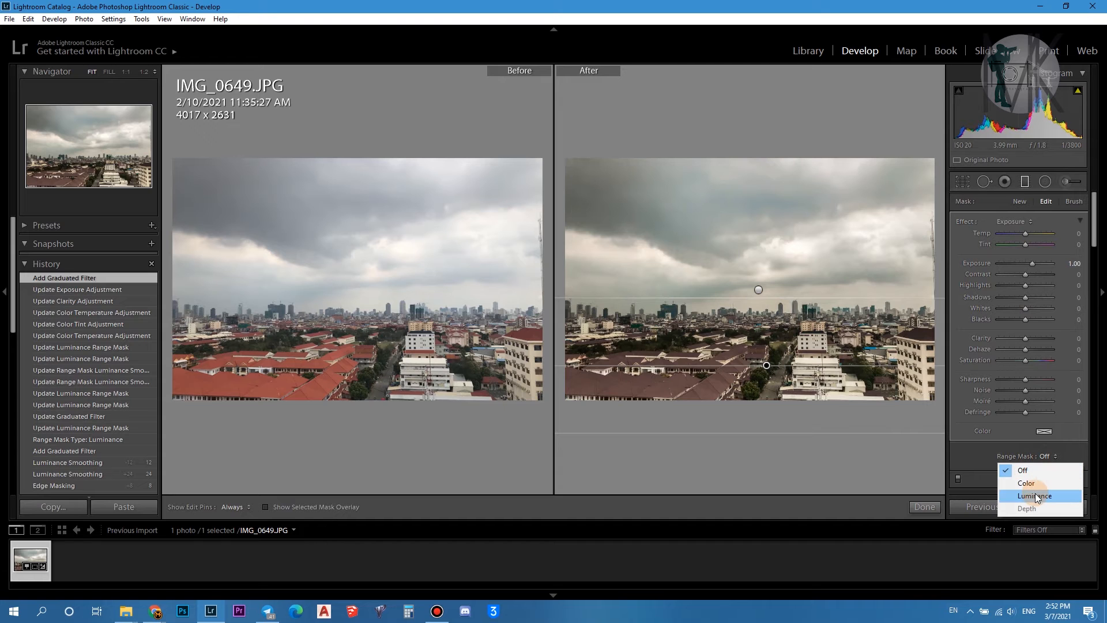
click(1036, 484)
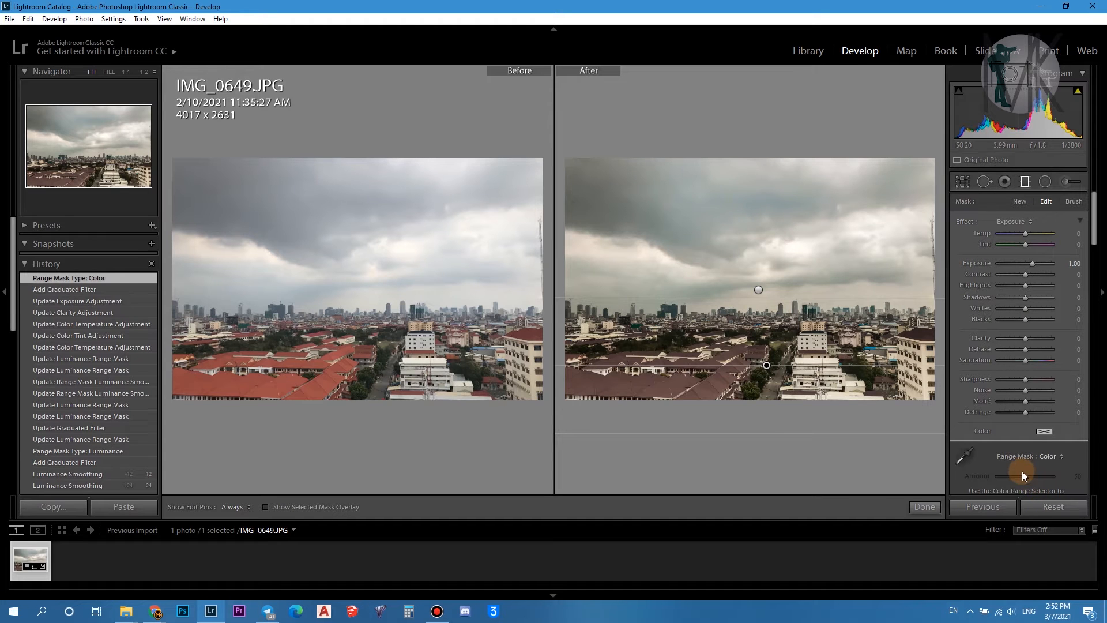
- Sample the dark trees beside the street for the city filter's color range mask and set its Amount to 37
click(972, 454)
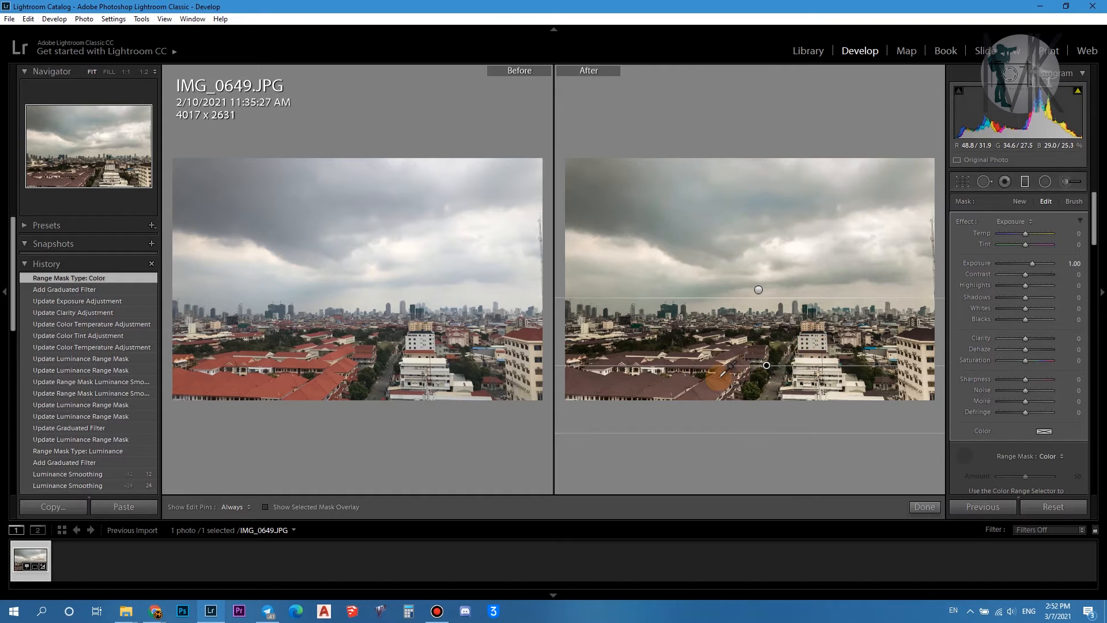
click(754, 382)
click(967, 456)
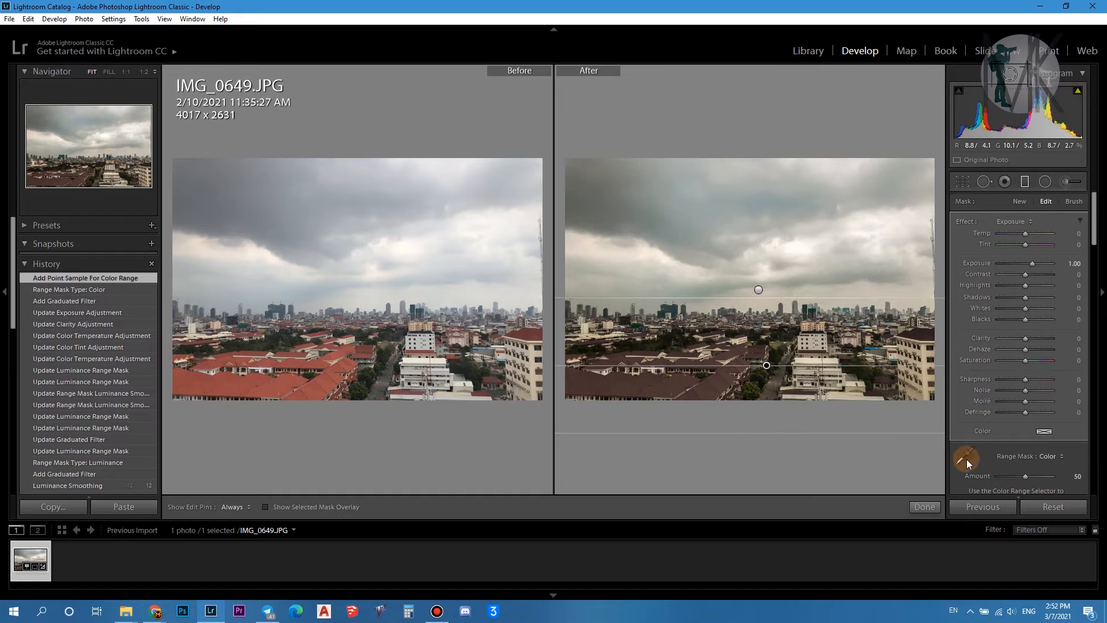
click(1054, 458)
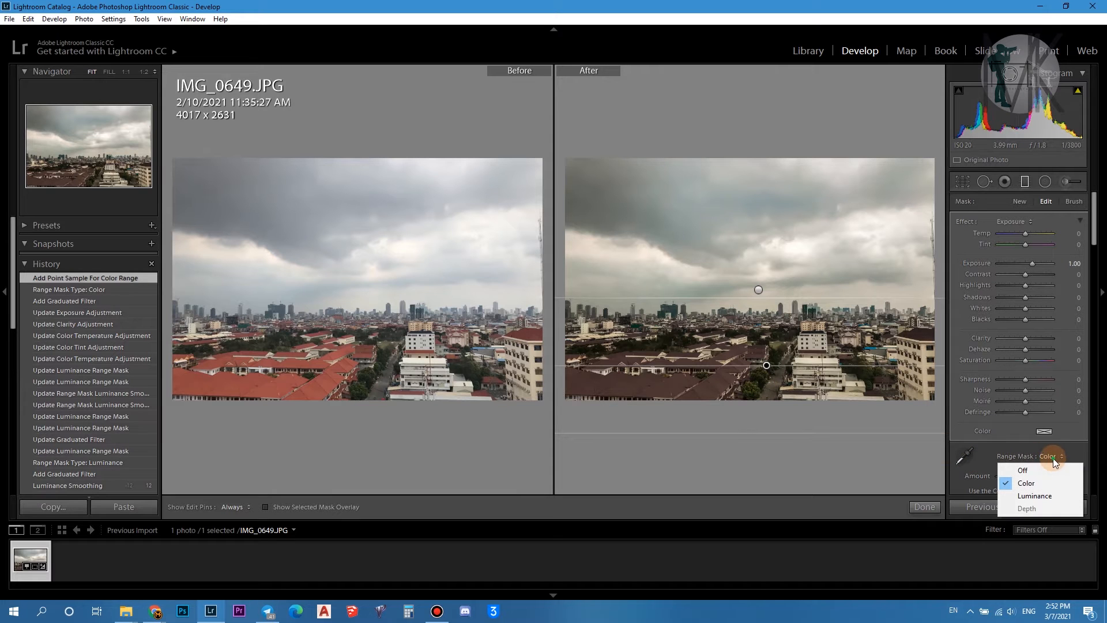
click(1024, 481)
mouse_move(1012, 478)
mouse_down()
mouse_move(995, 479)
mouse_move(1067, 479)
mouse_move(988, 483)
mouse_move(1016, 476)
mouse_up()
scroll(1046, 443, down, 5)
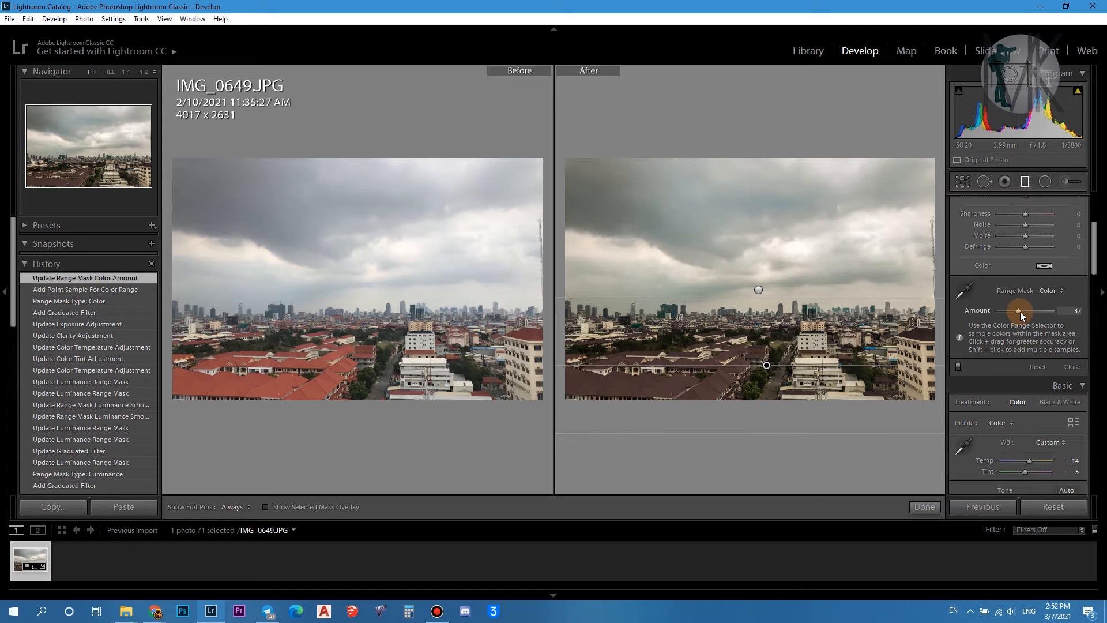
- Reduce the color range Amount to 0 and resample the mask from the red rooftops and the area by the trees
double_click(970, 313)
click(964, 288)
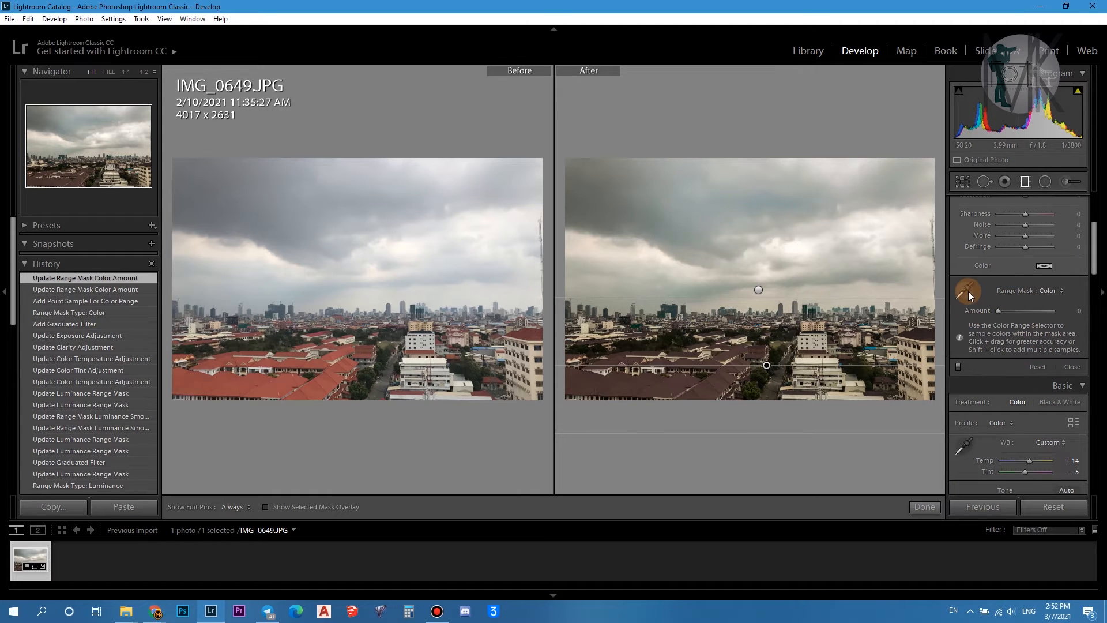
click(710, 384)
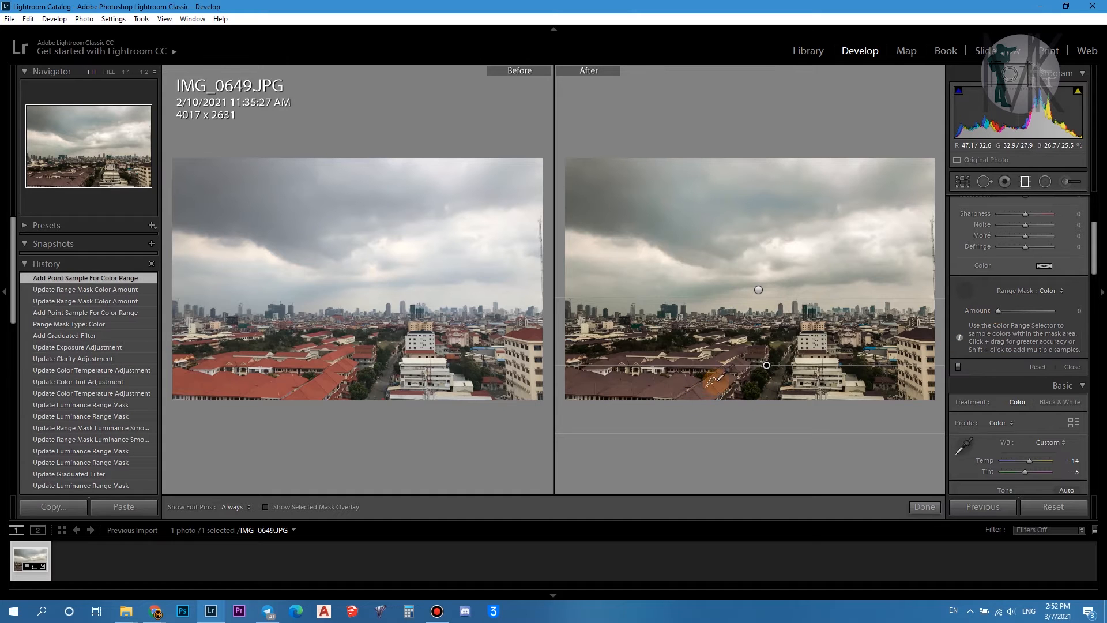
click(764, 346)
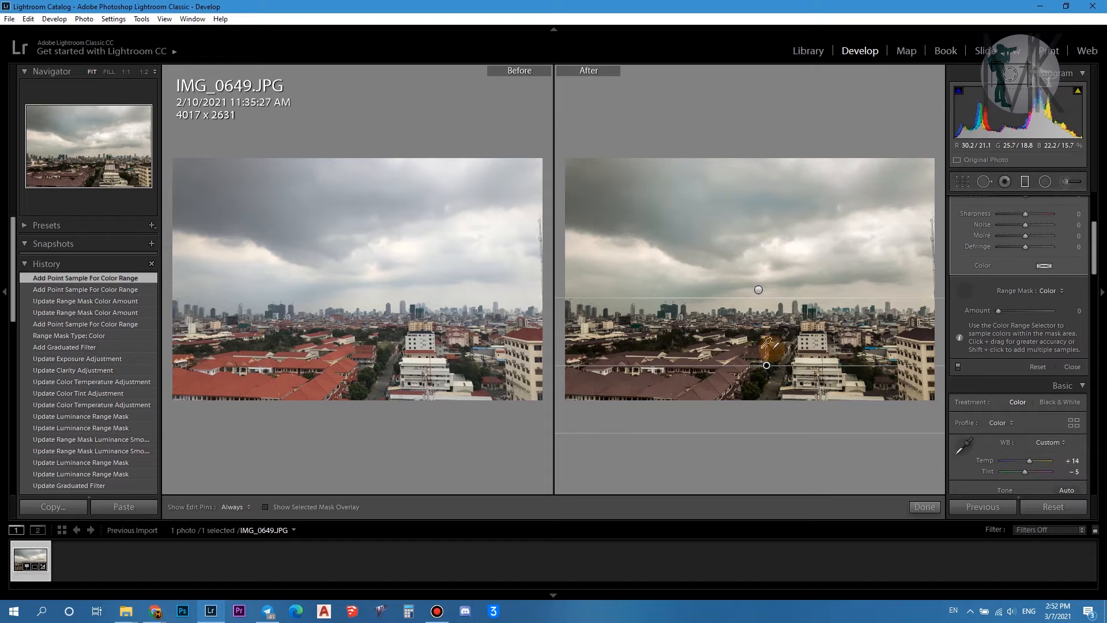
- Set the city filter's Temp to −17 and Exposure to −0.70, and switch its range mask to Luminance
scroll(1034, 335, up, 5)
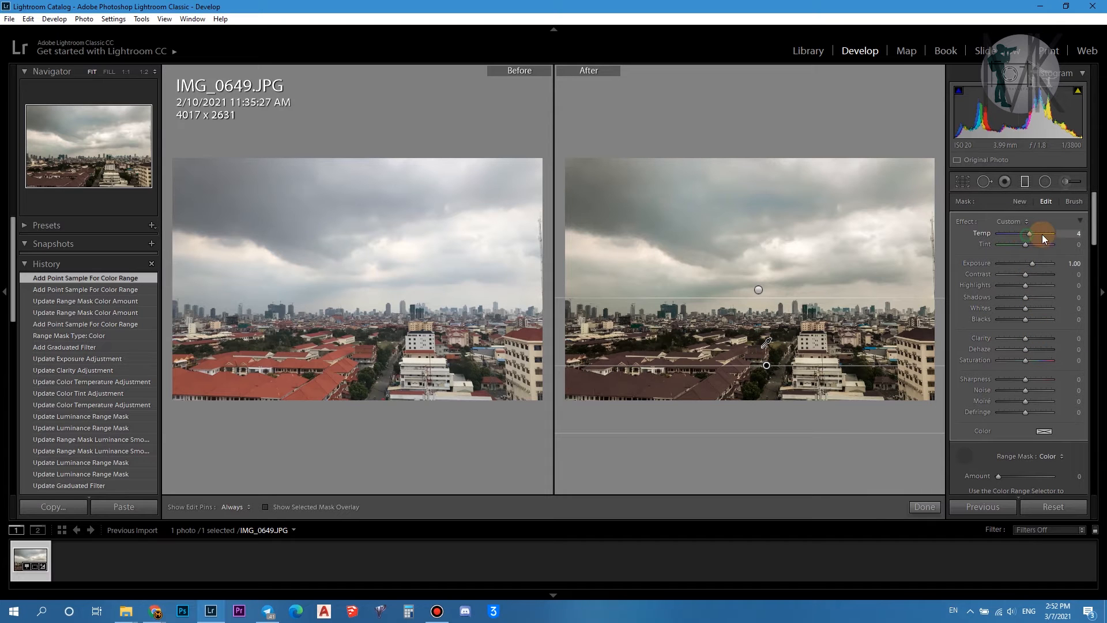
click(1021, 234)
drag(1030, 261, 1019, 264)
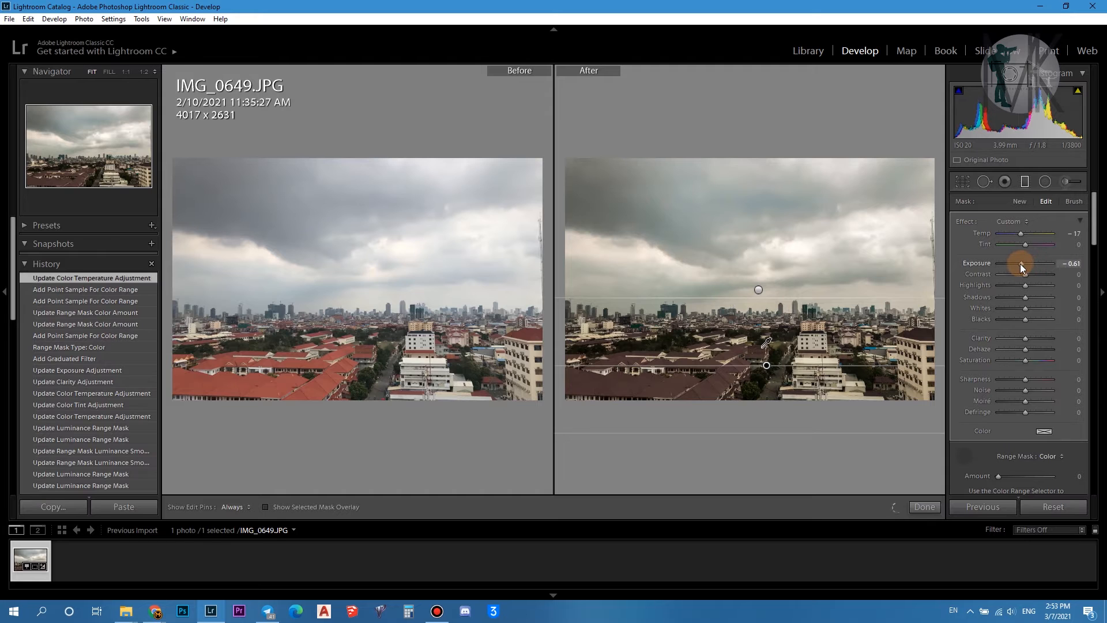
click(1050, 456)
click(1032, 495)
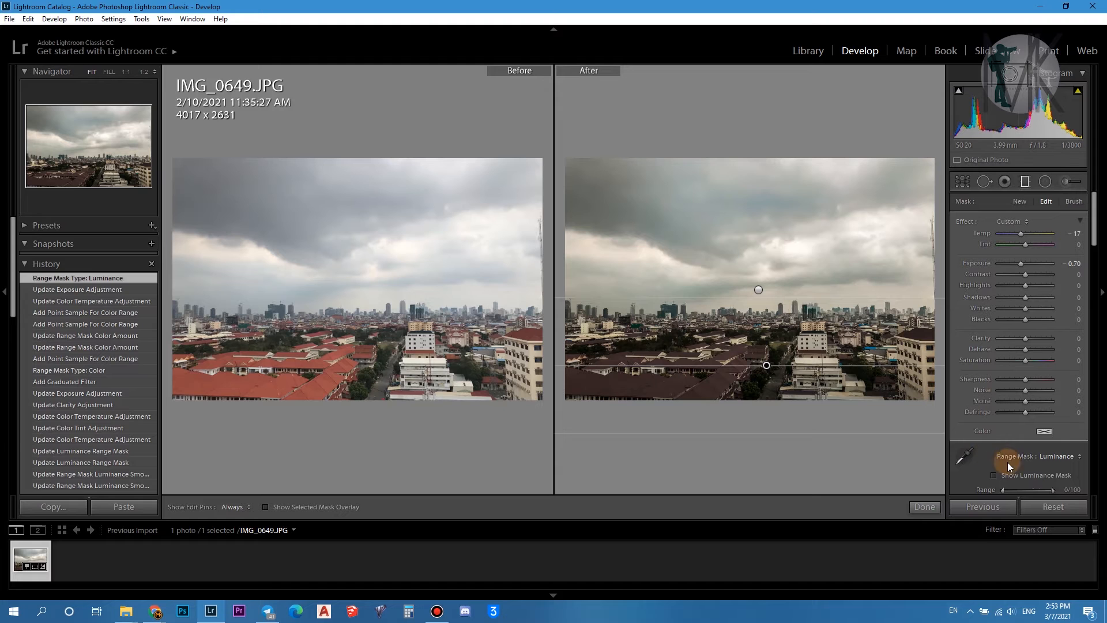
- Set the city filter's Exposure to 0.17, Contrast −78, Highlights 22, Shadows −37, Clarity 17 and Saturation 57, and finish the filter
mouse_move(1022, 263)
mouse_down()
mouse_move(1037, 262)
mouse_move(1028, 264)
mouse_up()
drag(1025, 274, 1006, 272)
drag(1025, 285, 1015, 299)
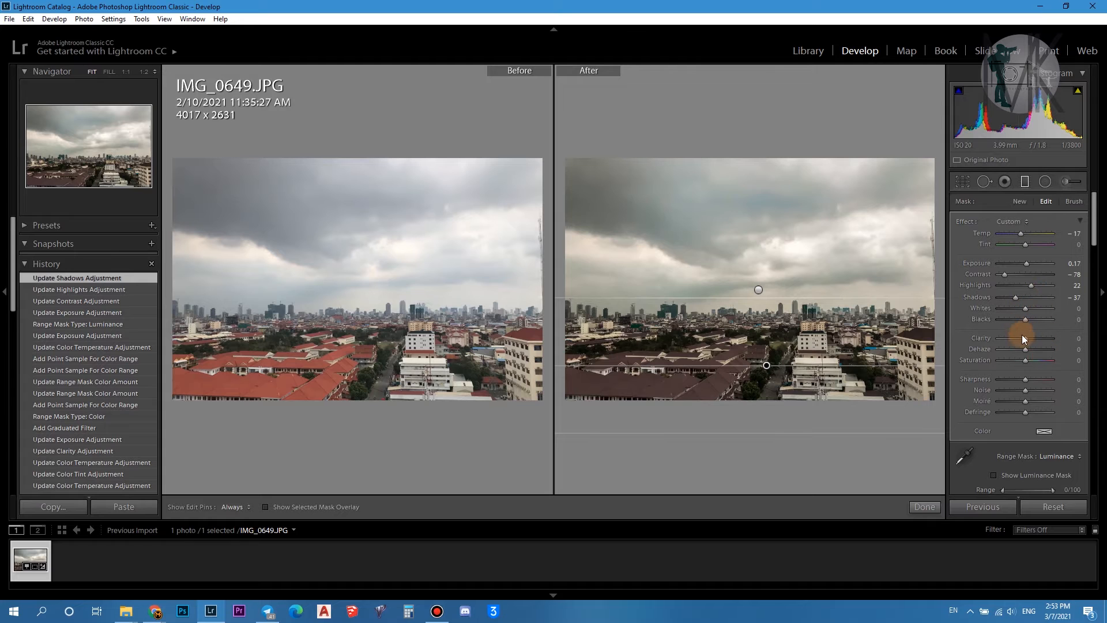
drag(1026, 339, 1040, 358)
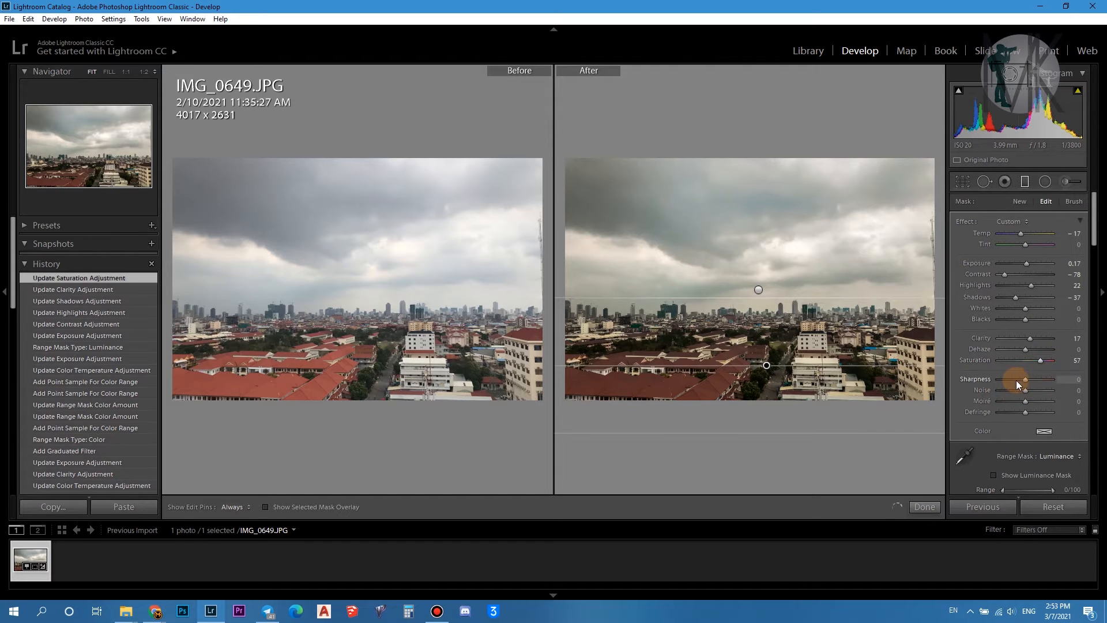
scroll(1032, 403, down, 3)
click(922, 507)
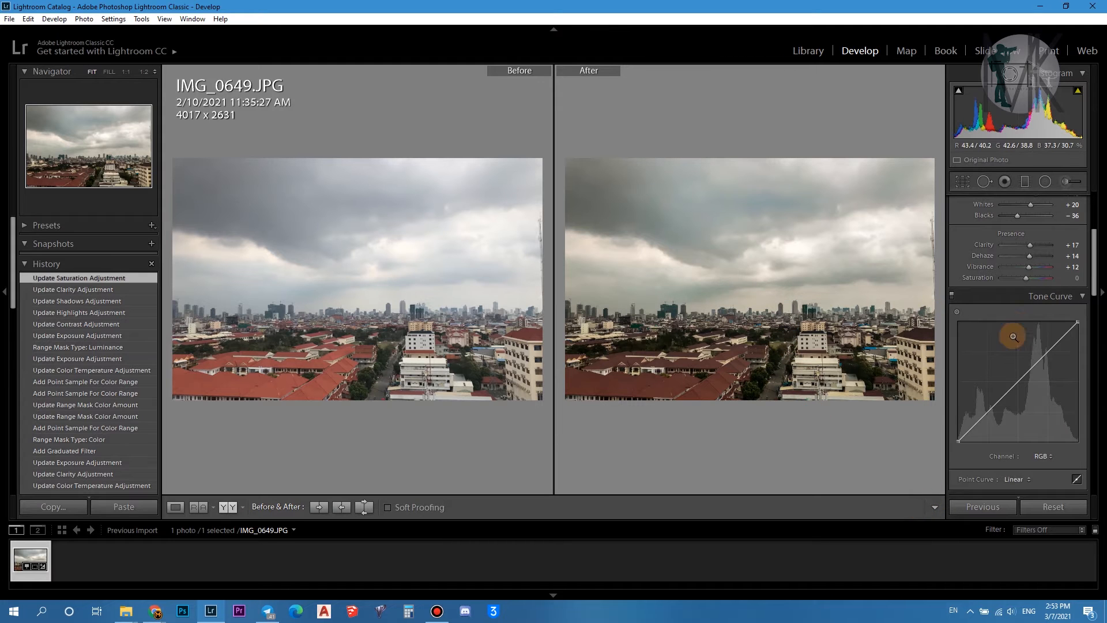
- Set the whole photo's Exposure to −0.48 and its Temp to +10
scroll(1019, 330, up, 3)
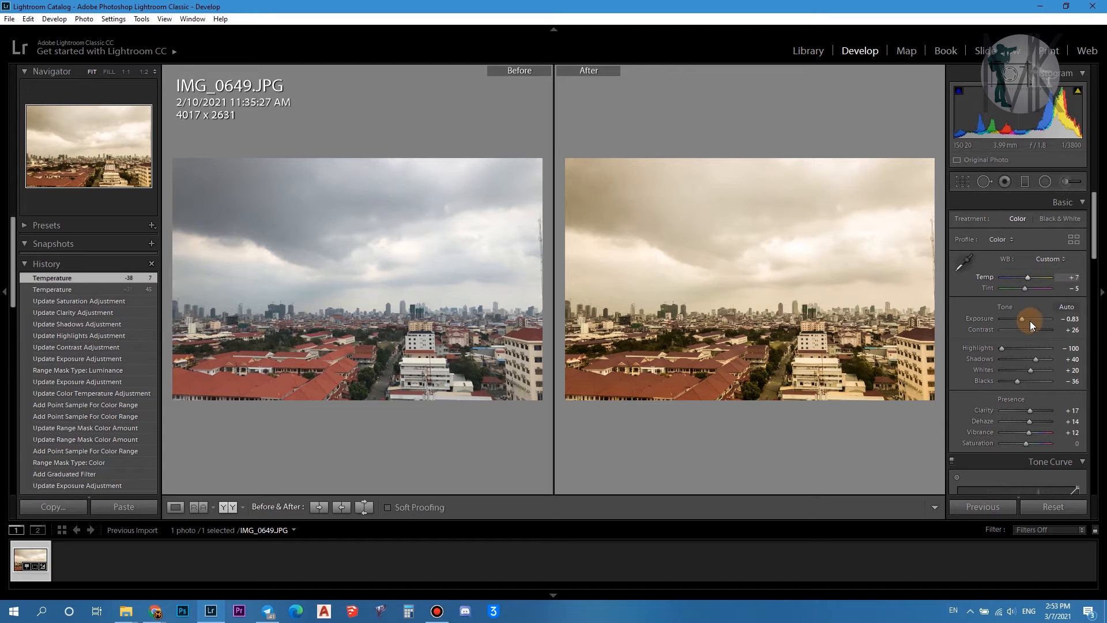
drag(1025, 320, 1023, 317)
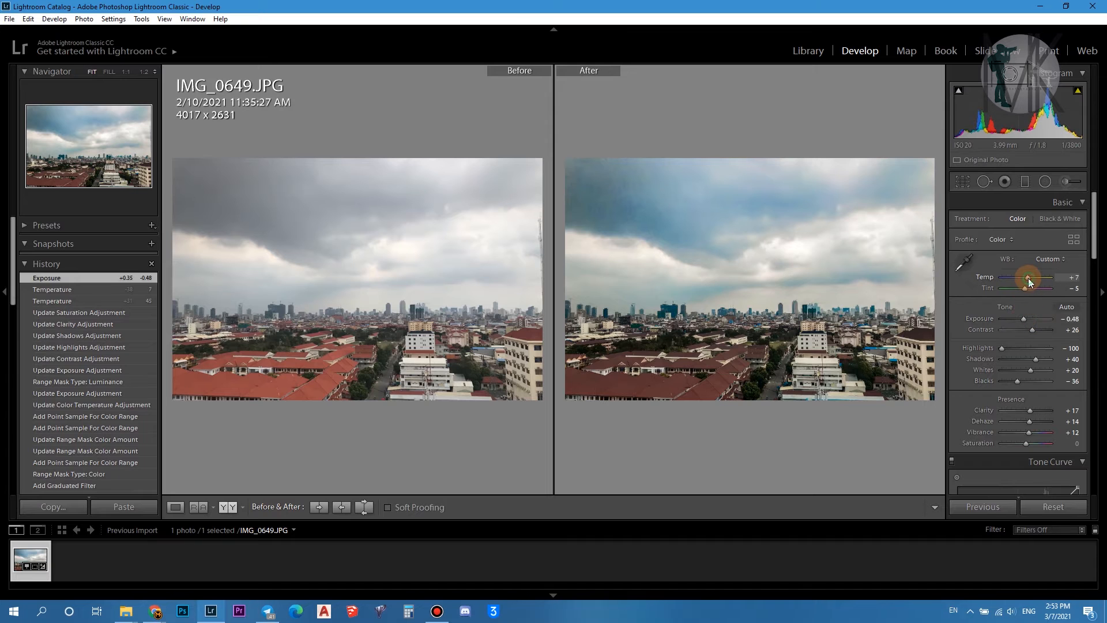
drag(1028, 278, 1028, 278)
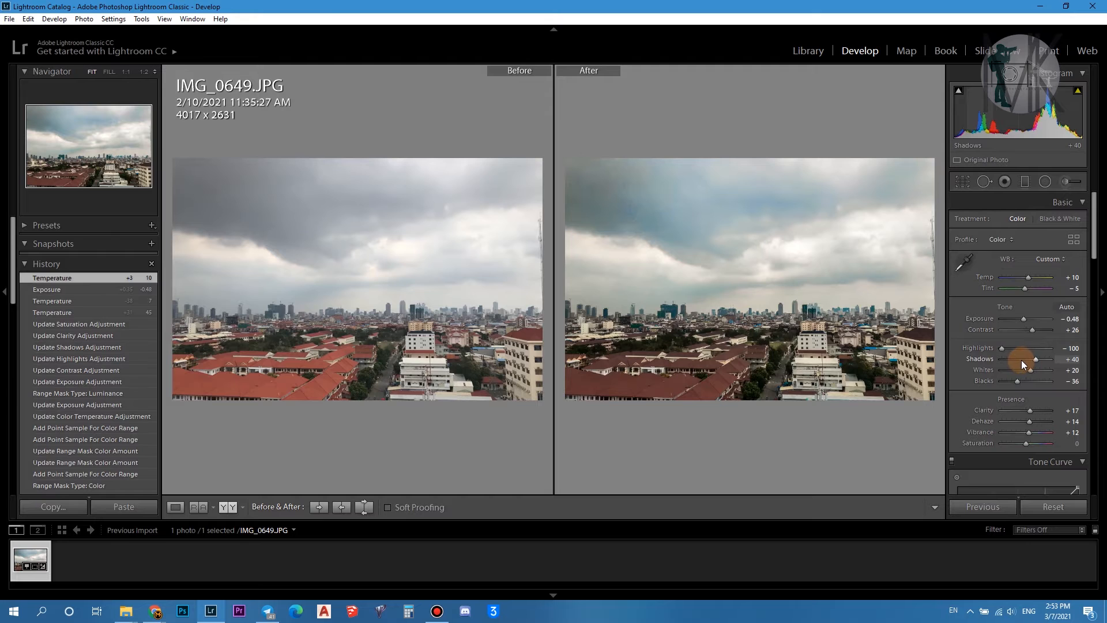
- Set the Red color's Saturation to +40 and Luminance to +16
scroll(1003, 389, down, 5)
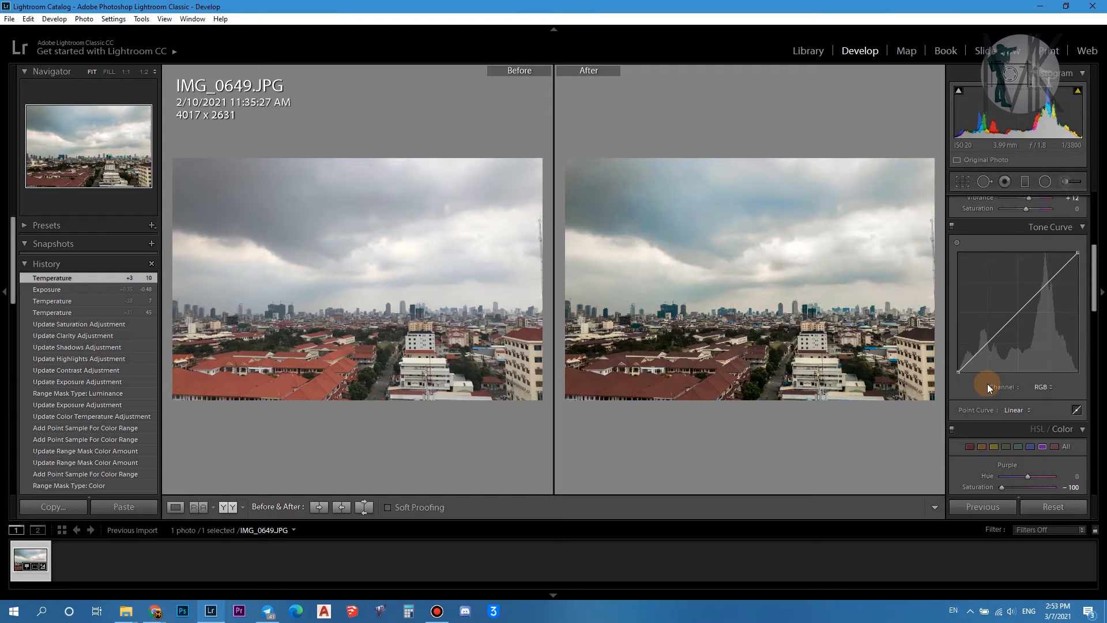
scroll(987, 383, down, 3)
scroll(988, 383, down, 2)
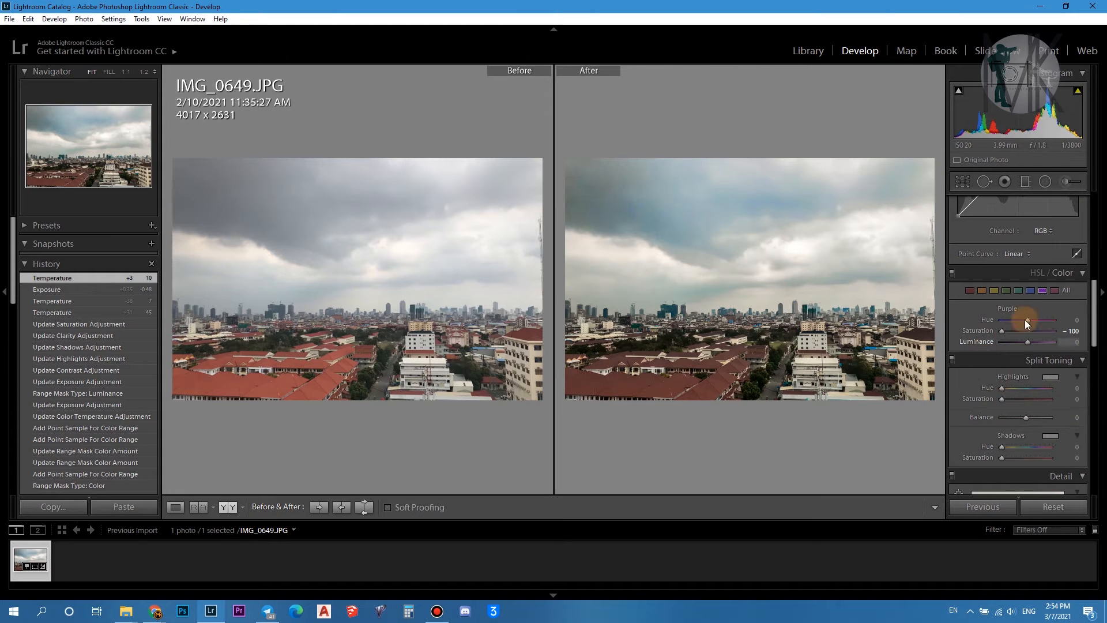
click(969, 290)
mouse_move(1002, 330)
mouse_down()
mouse_move(1046, 329)
mouse_move(1021, 332)
mouse_up()
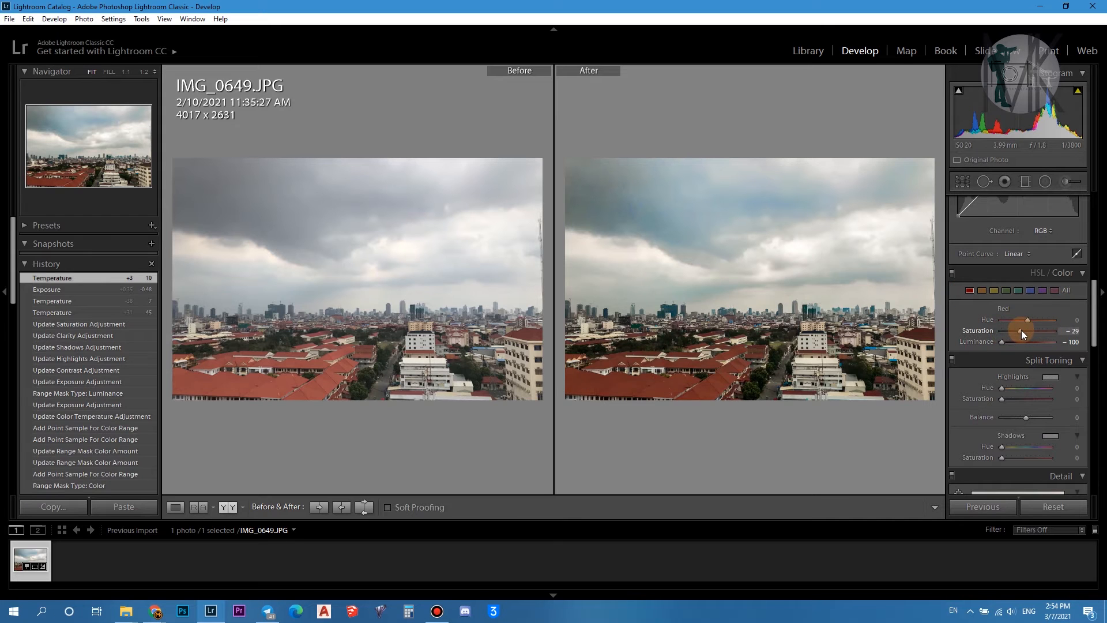
mouse_move(1020, 330)
mouse_down()
mouse_move(1040, 331)
mouse_move(1032, 341)
mouse_up()
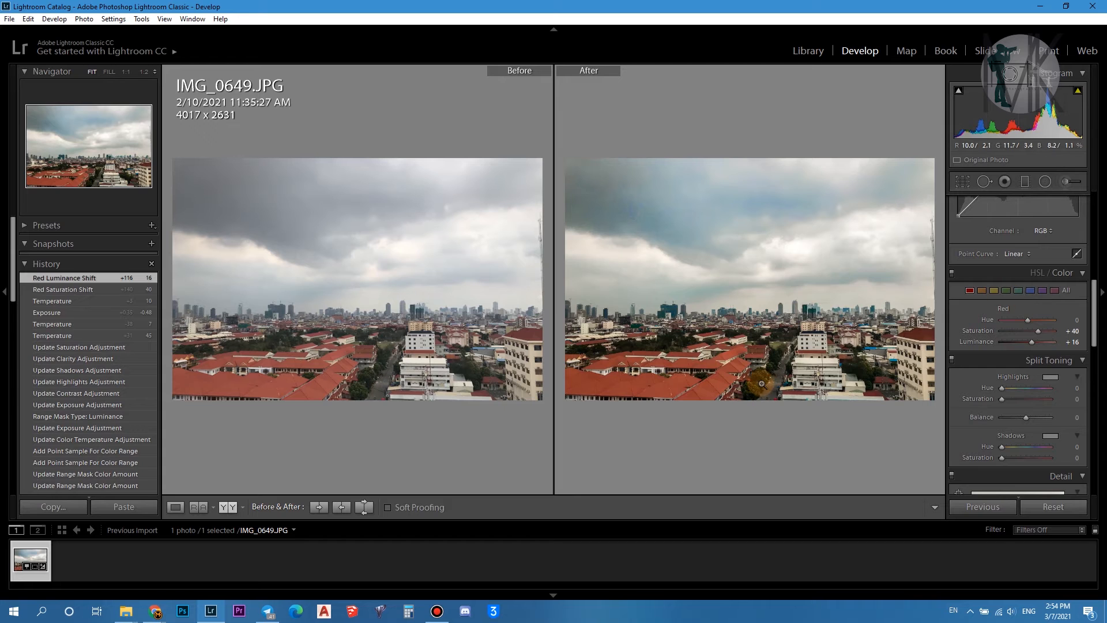
- Set the Green color's Hue and Saturation to −100 and its Luminance to +13
click(1005, 292)
drag(1025, 330, 966, 318)
mouse_move(1028, 343)
mouse_down()
mouse_move(981, 342)
mouse_move(1063, 341)
mouse_move(1030, 344)
mouse_up()
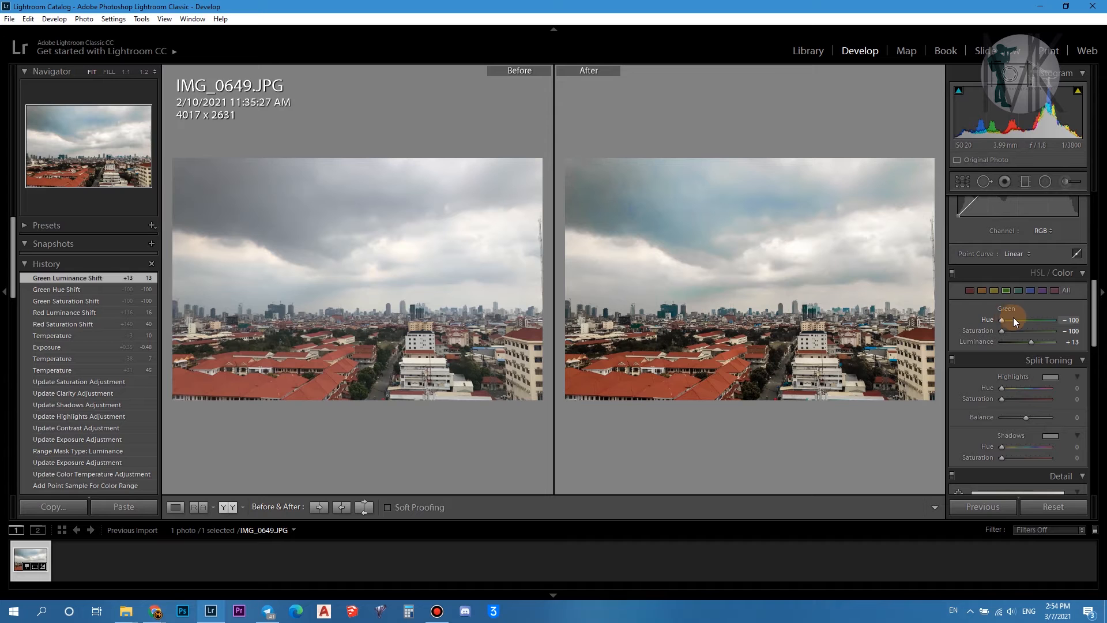
- Check the skyline buildings close up and set the Aqua color's Hue to −2 and Saturation to +9
click(822, 291)
drag(866, 329, 646, 285)
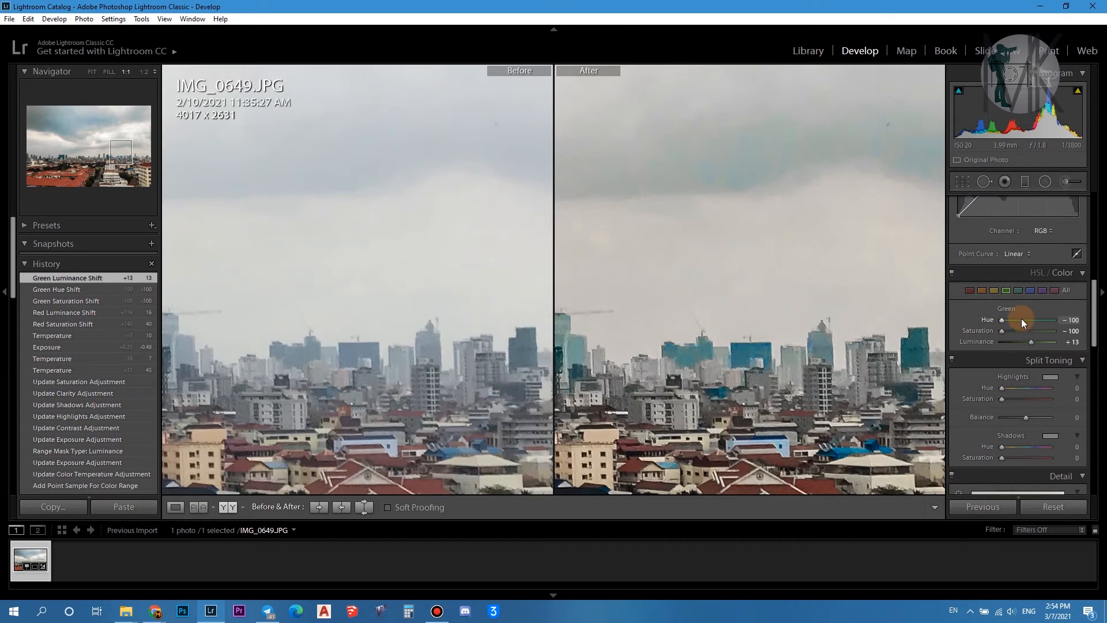
click(1018, 291)
drag(1032, 320, 1059, 320)
click(800, 278)
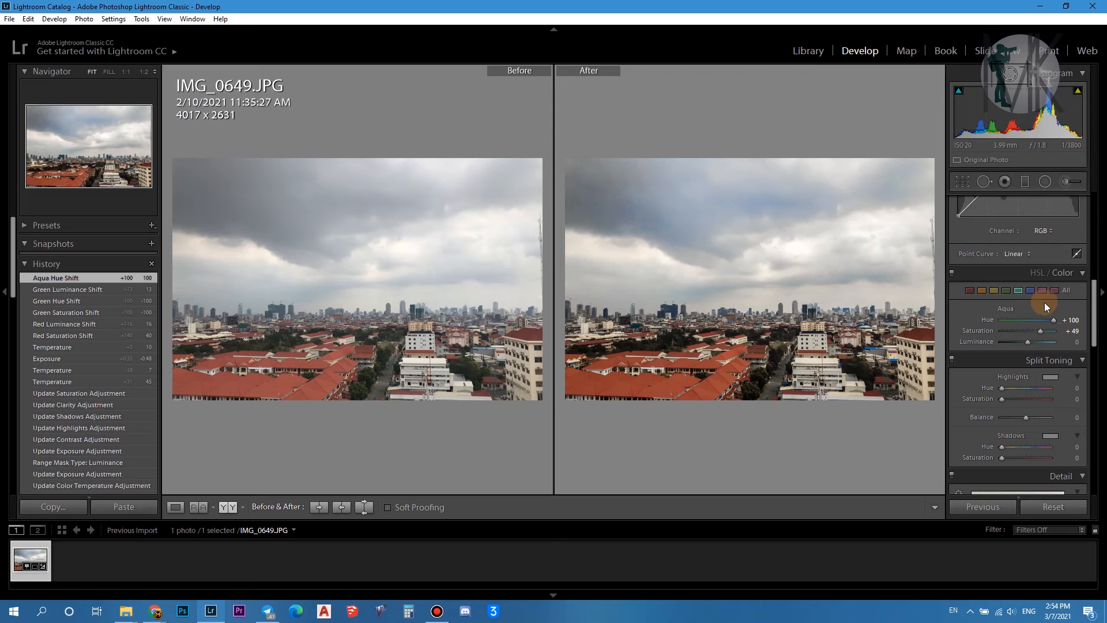
mouse_move(1021, 320)
mouse_down()
mouse_move(985, 320)
mouse_move(1026, 320)
mouse_move(1026, 330)
mouse_up()
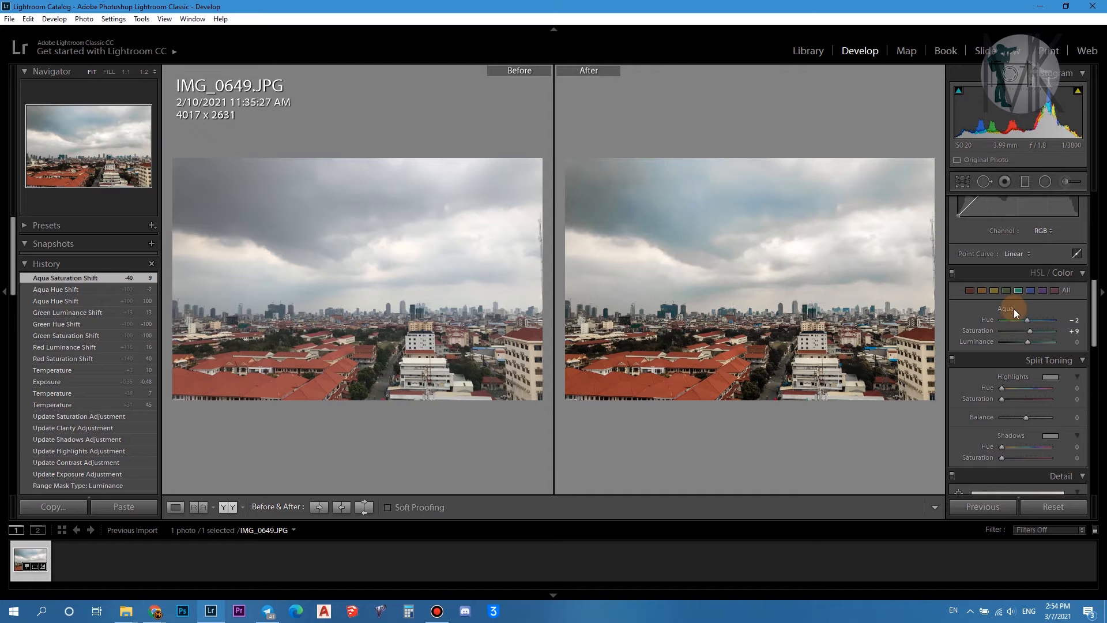
- Add a large radial filter centred on the photo's top edge and reaching down into the city, with Temp −15
scroll(984, 368, down, 5)
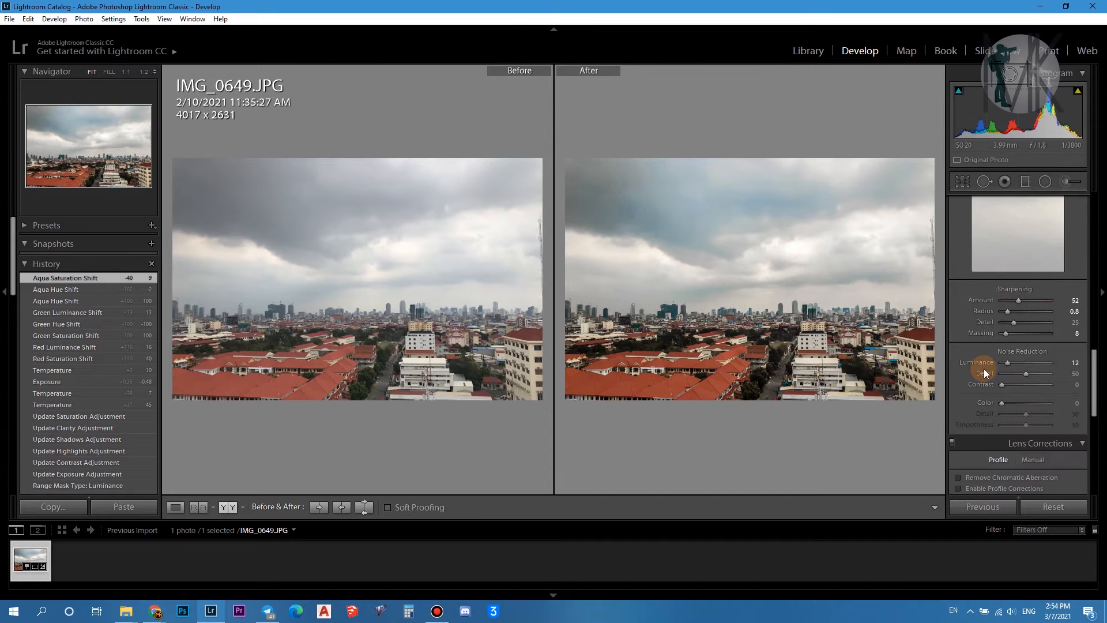
scroll(983, 370, down, 3)
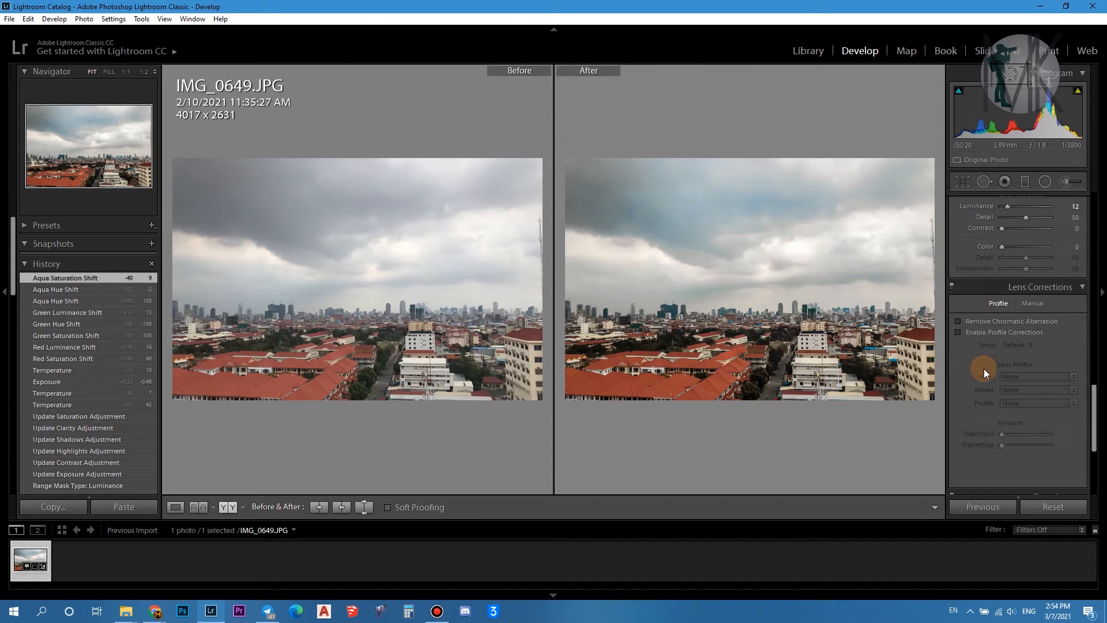
click(1066, 183)
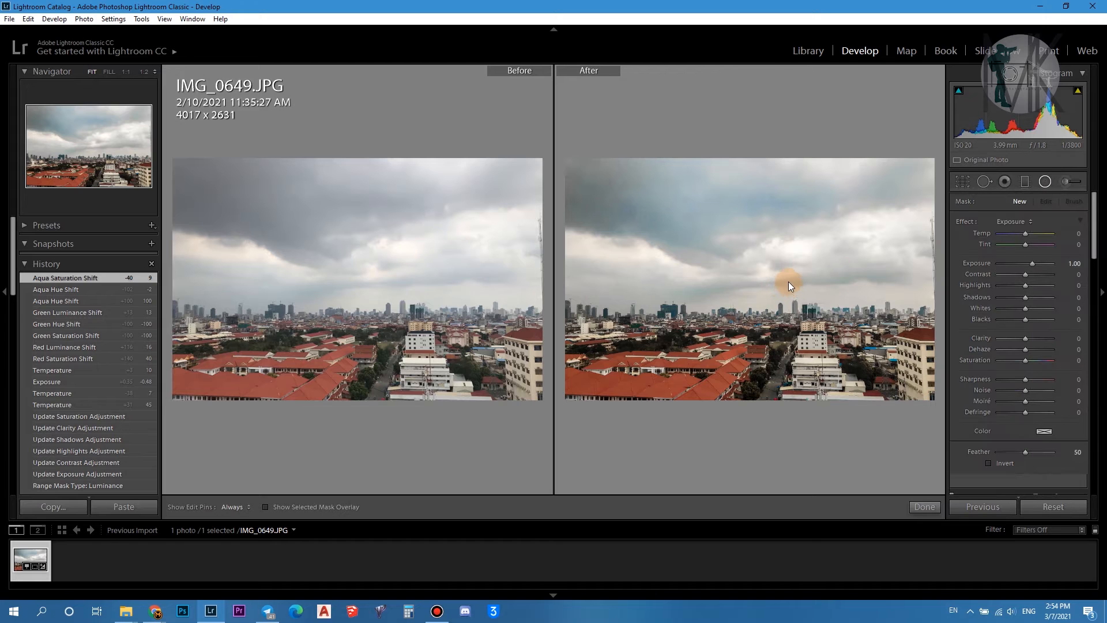
drag(771, 159, 580, 327)
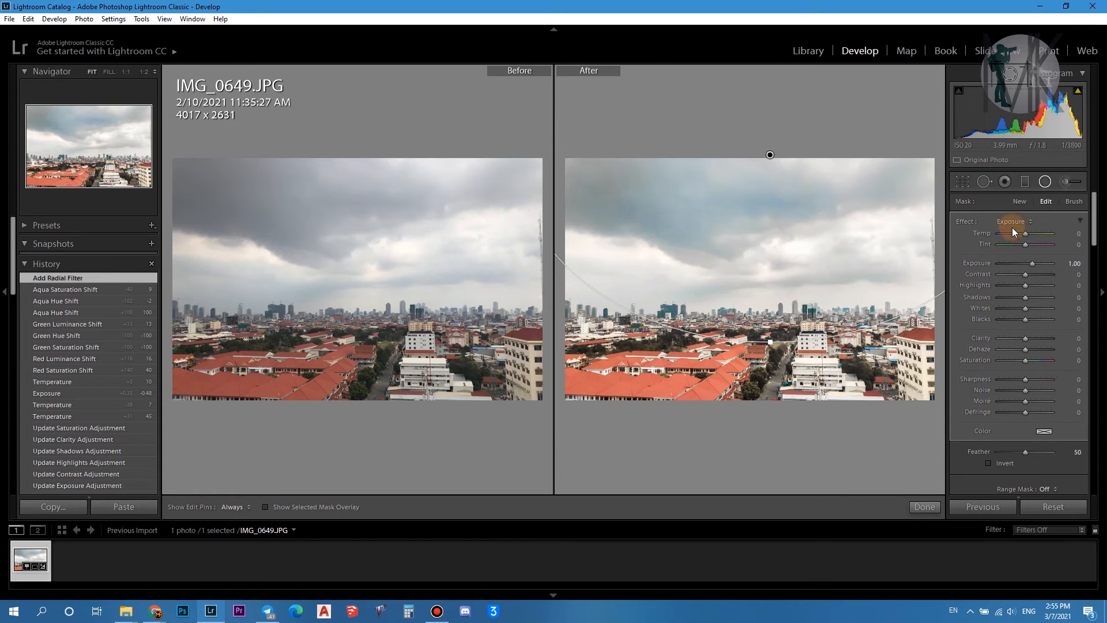
drag(1026, 233, 1022, 234)
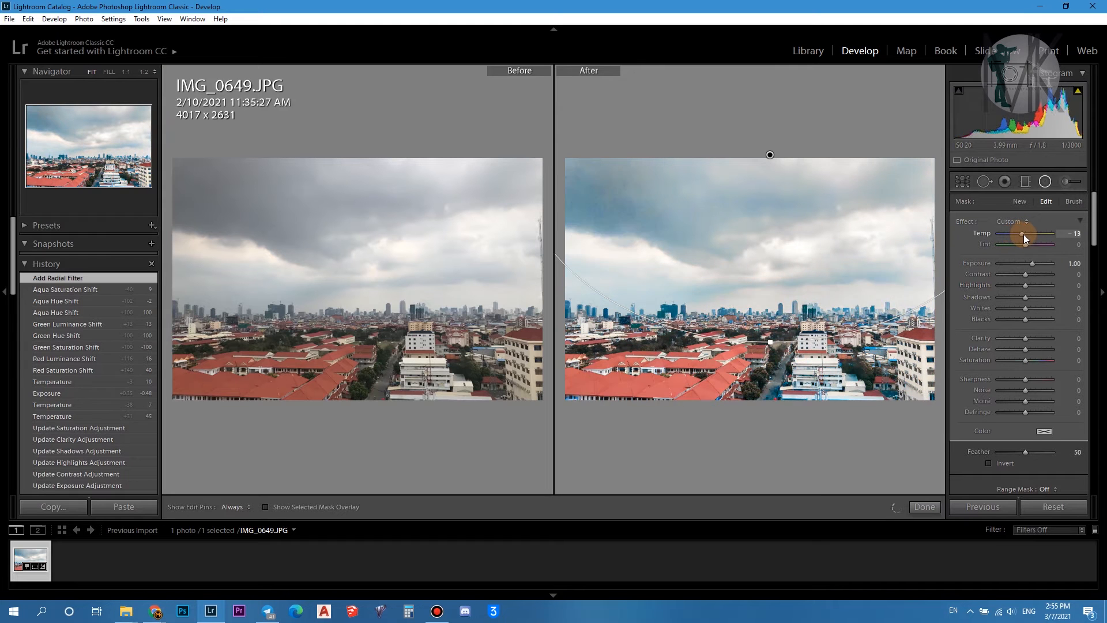
- Try inverting the radial filter and restore it, and give it a Luminance range mask with the mask overlay shown
click(988, 463)
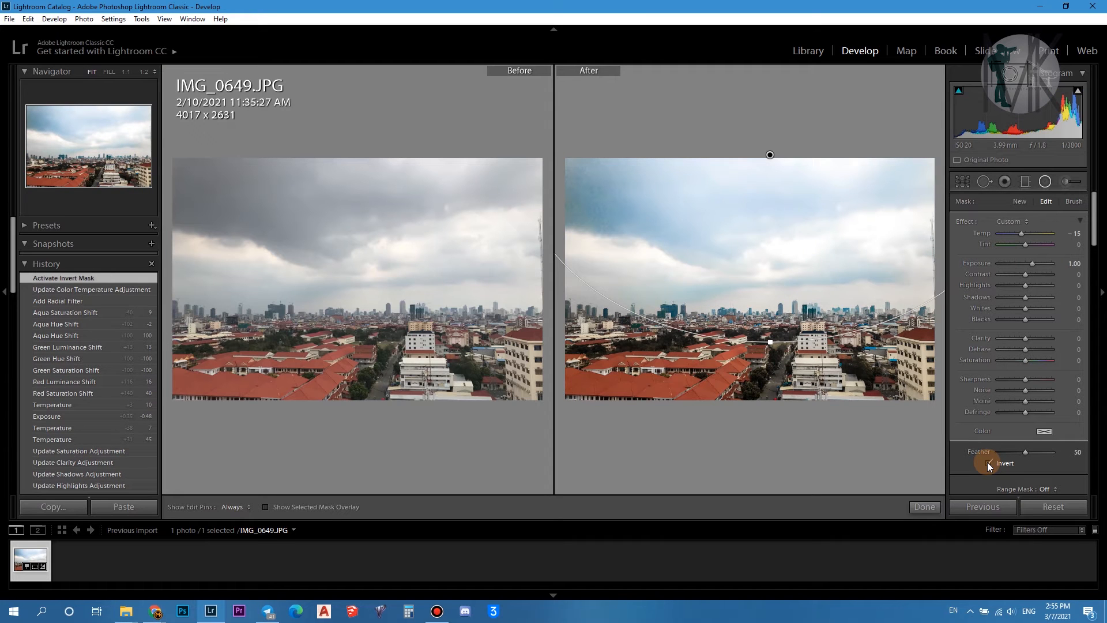
click(988, 462)
click(1045, 488)
click(1032, 529)
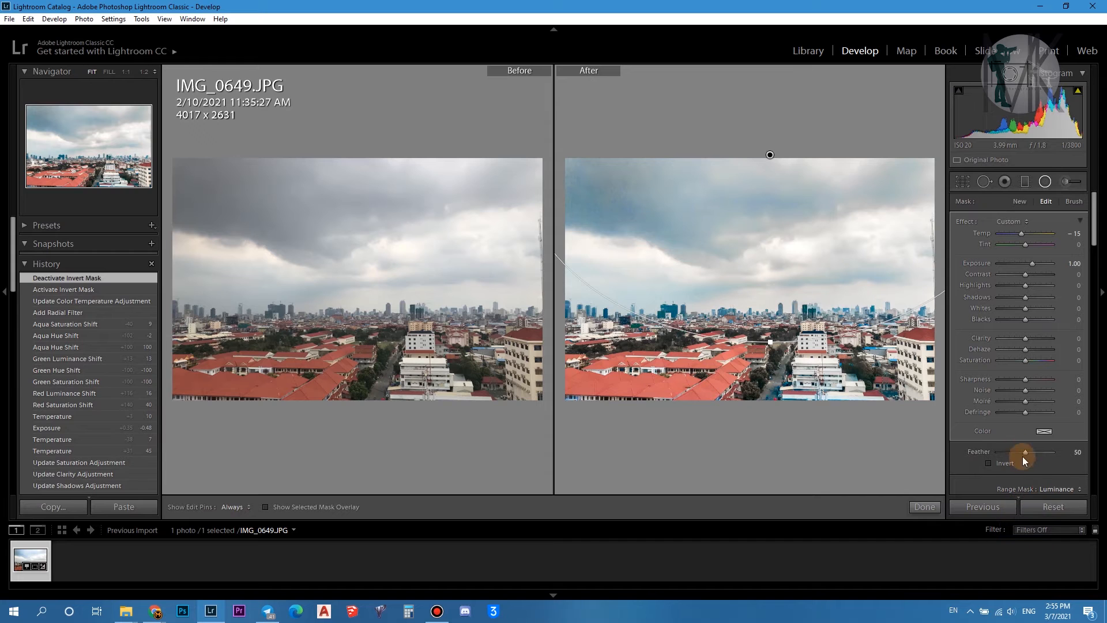
scroll(1007, 468, down, 3)
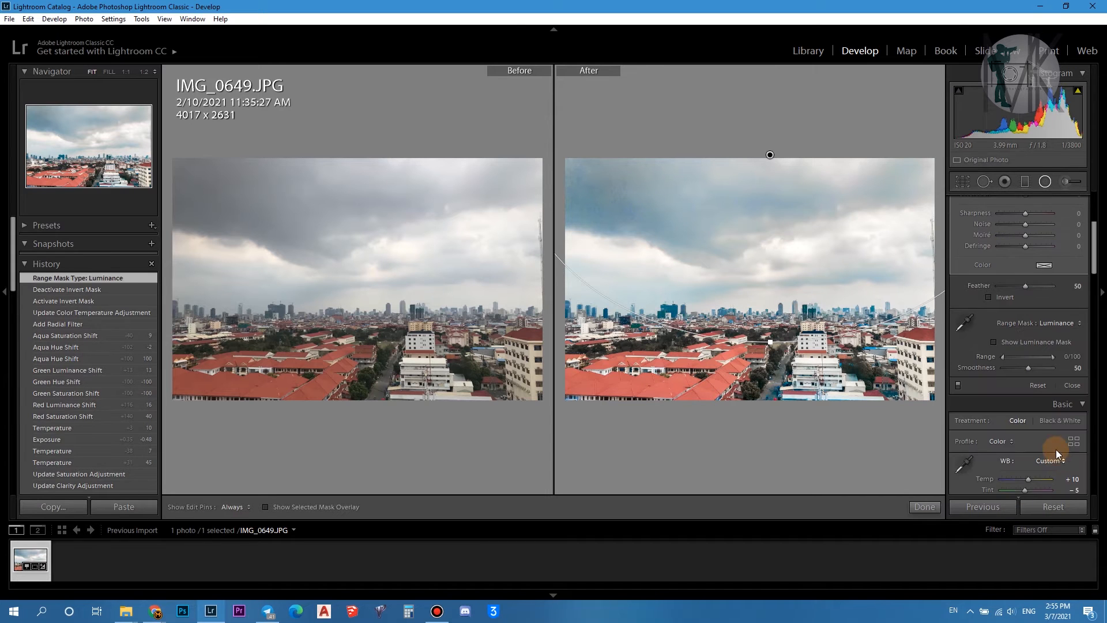
click(992, 342)
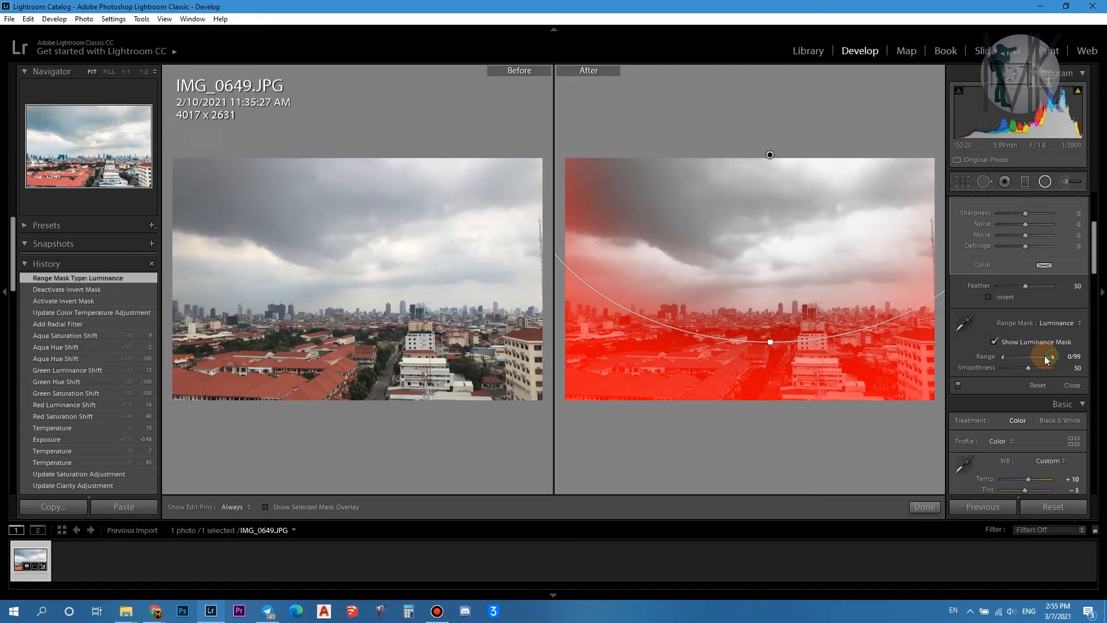
- Limit the radial filter's luminance mask to Range 53/100 and shift the filter slightly to the left in the photo
mouse_move(1046, 358)
mouse_down()
mouse_move(1035, 356)
mouse_move(1061, 358)
mouse_move(1003, 356)
mouse_move(1025, 357)
mouse_up()
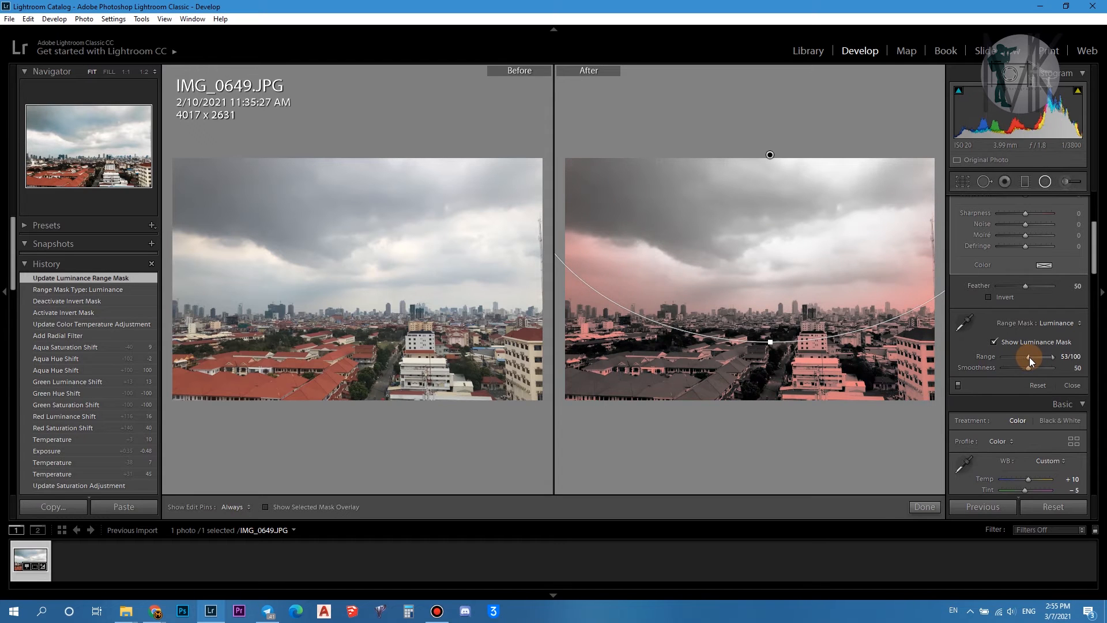
mouse_move(770, 155)
mouse_down()
mouse_move(752, 172)
mouse_move(760, 156)
mouse_up()
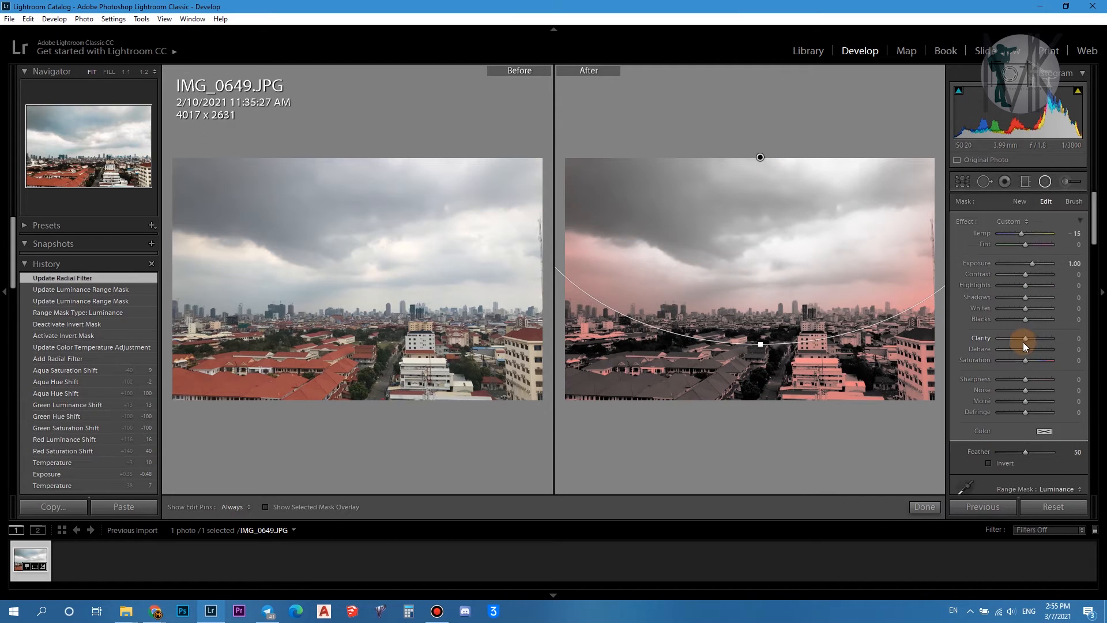
- Invert the large radial filter, centre it just above the city skyline, and adjust its luminance Range to 55/98
click(988, 297)
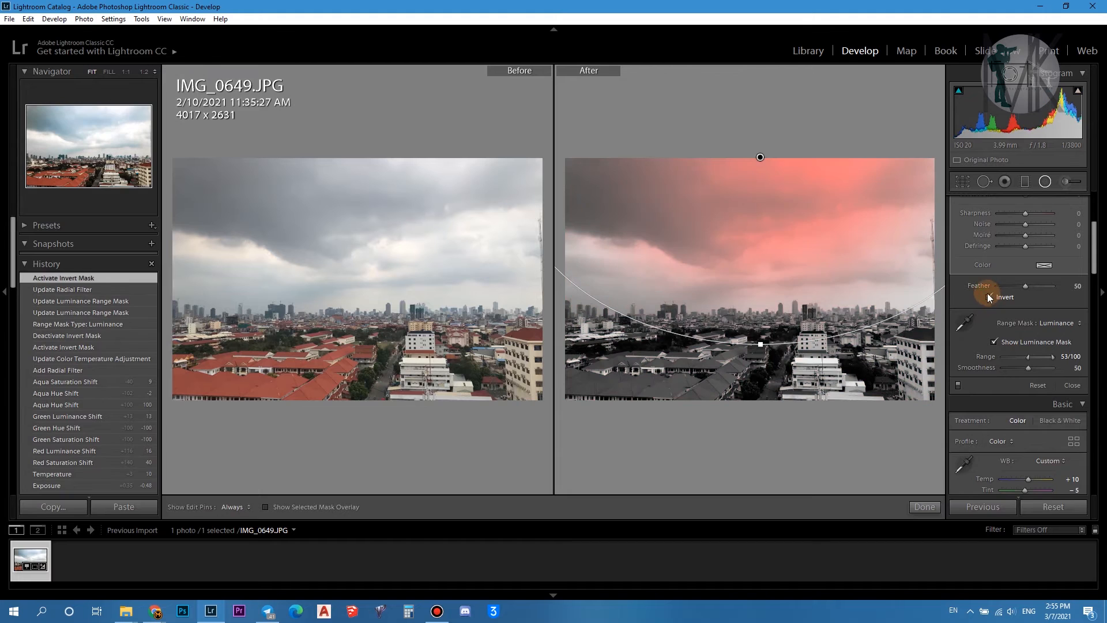
drag(761, 161, 752, 219)
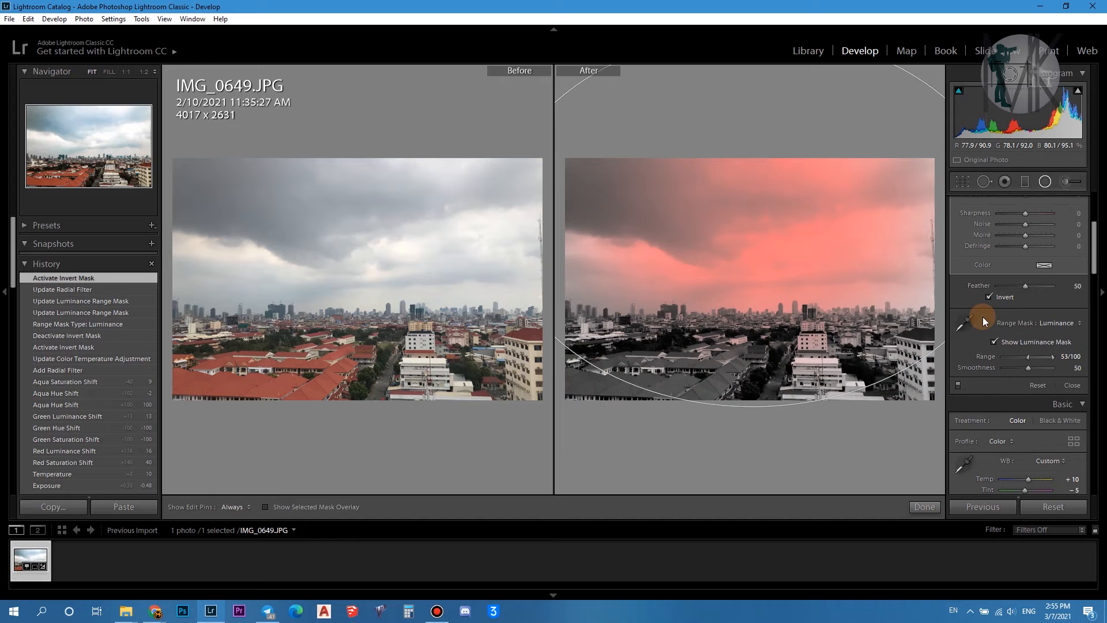
drag(1027, 357, 1050, 355)
click(1030, 356)
drag(752, 219, 761, 288)
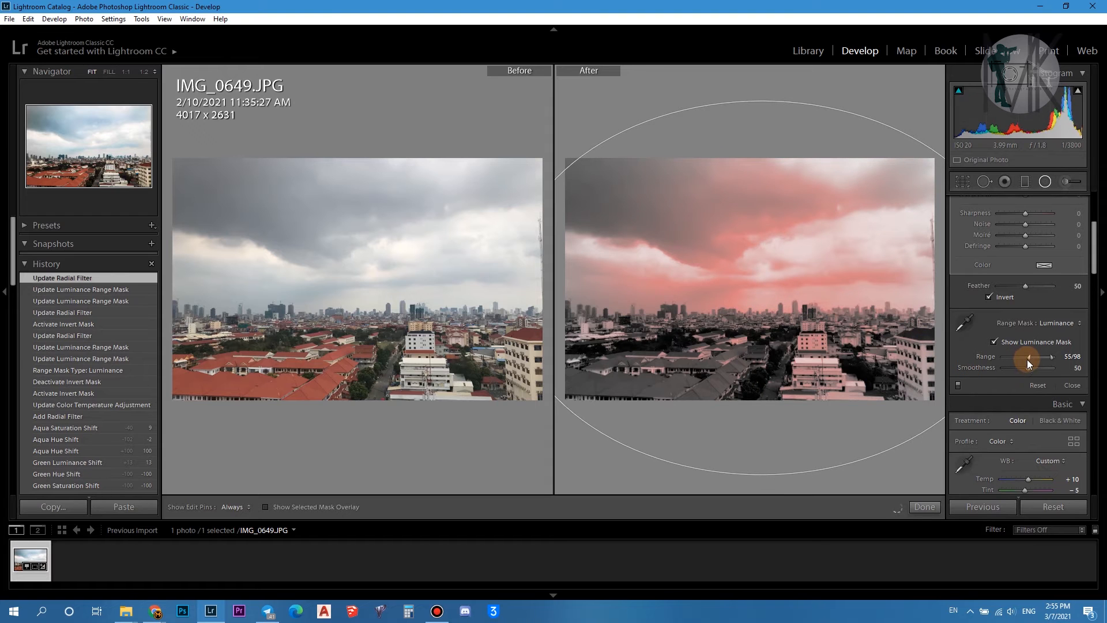
- Set the radial filter's luminance mask to Range 45/98 and Smoothness 52, and hide the luminance mask overlay
mouse_move(1018, 358)
mouse_down()
mouse_move(1014, 372)
mouse_move(1032, 367)
mouse_up()
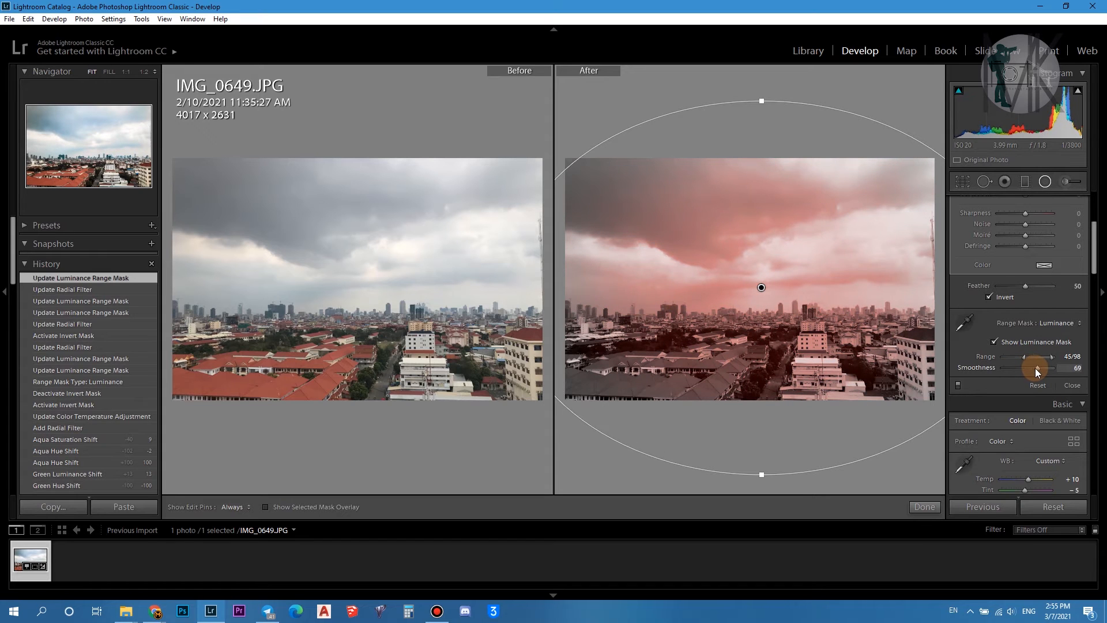
click(1027, 373)
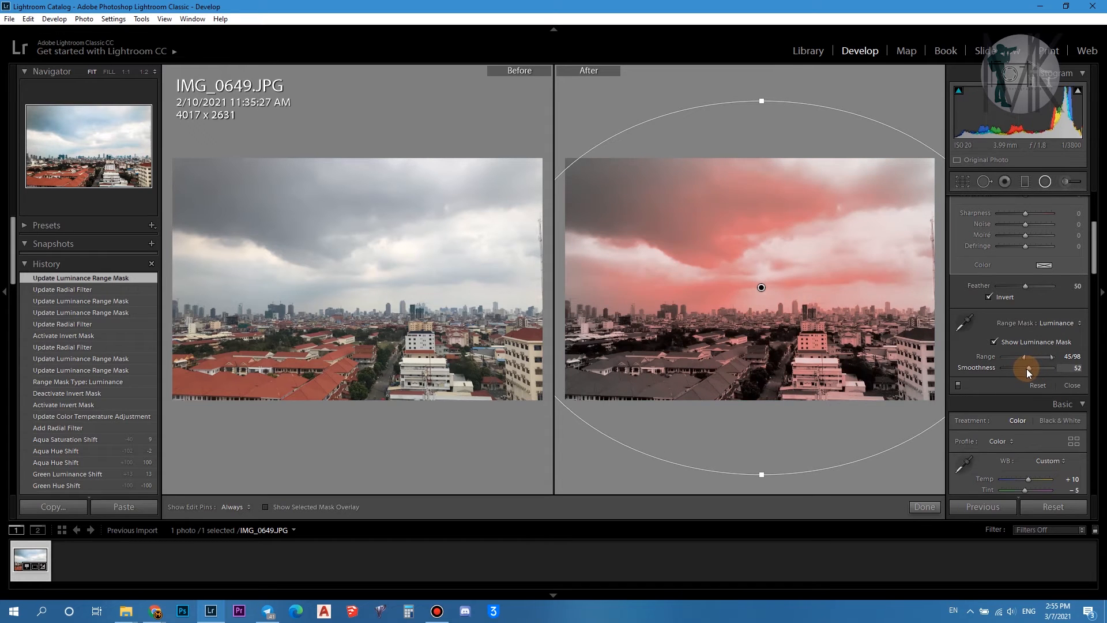
click(995, 342)
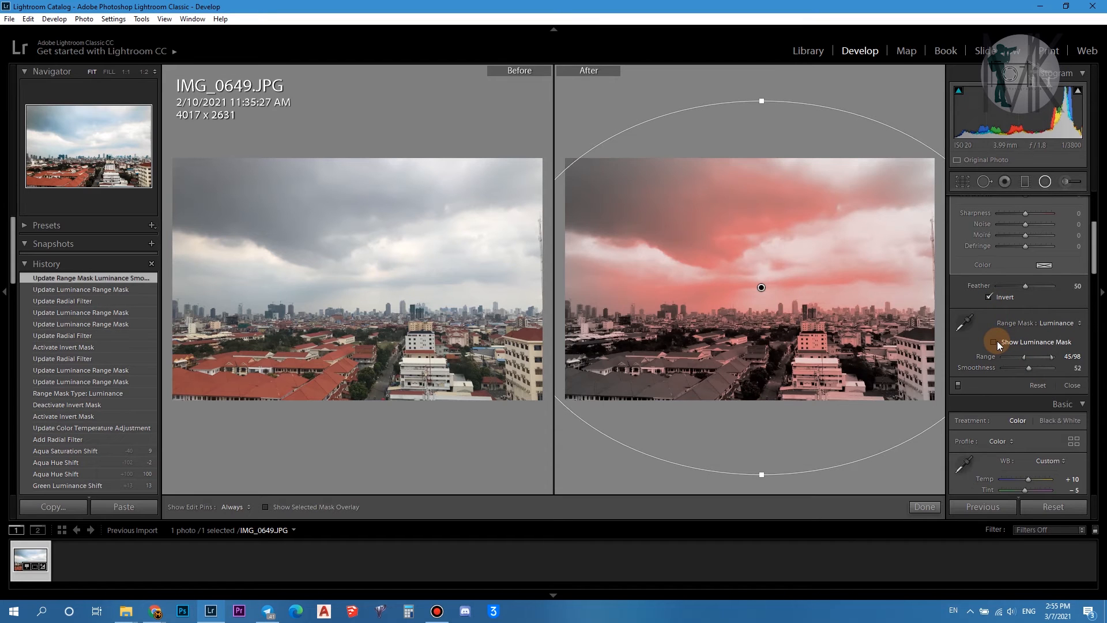
- Set the radial filter's Contrast to −43, Highlights to 15, Shadows to −50 and Clarity to 35, and finish editing the filter
scroll(1041, 327, up, 5)
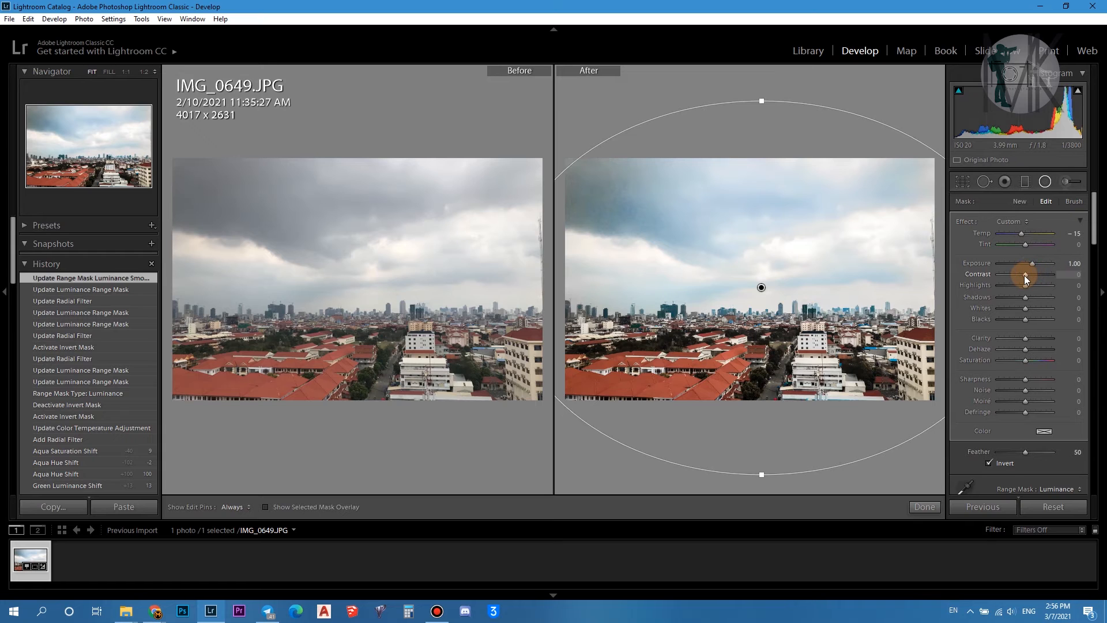
drag(1024, 275, 1012, 300)
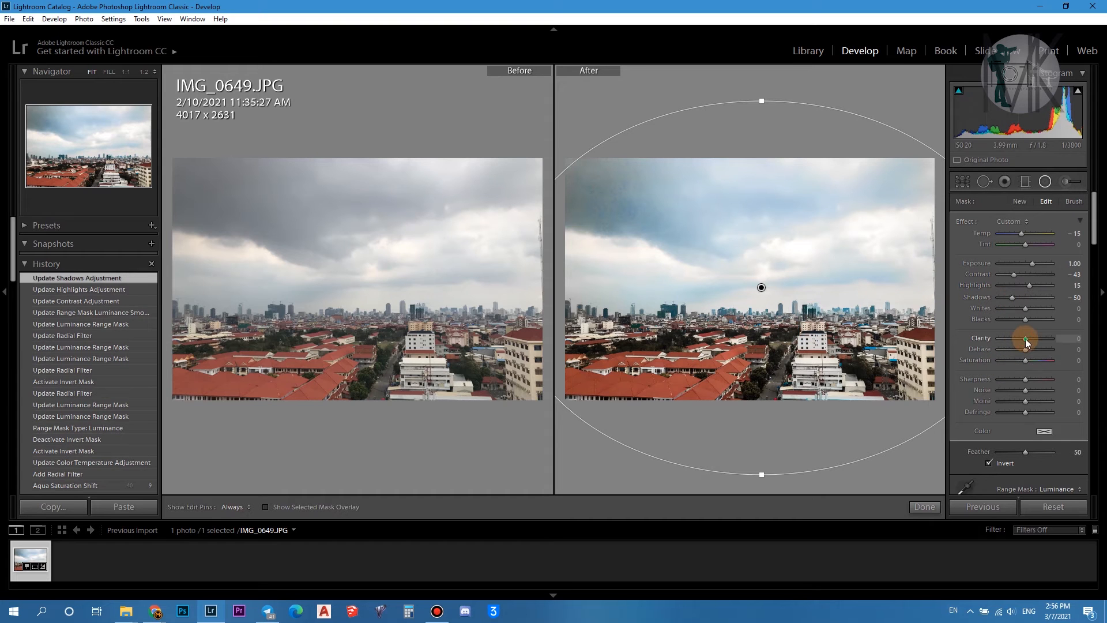
drag(1035, 337, 1034, 338)
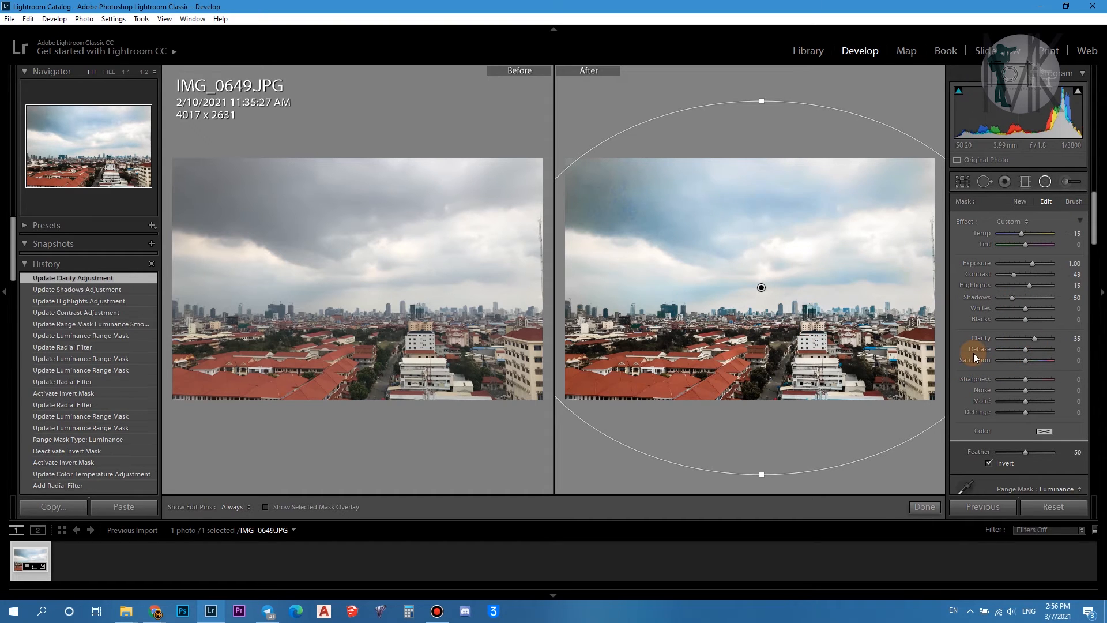
click(925, 506)
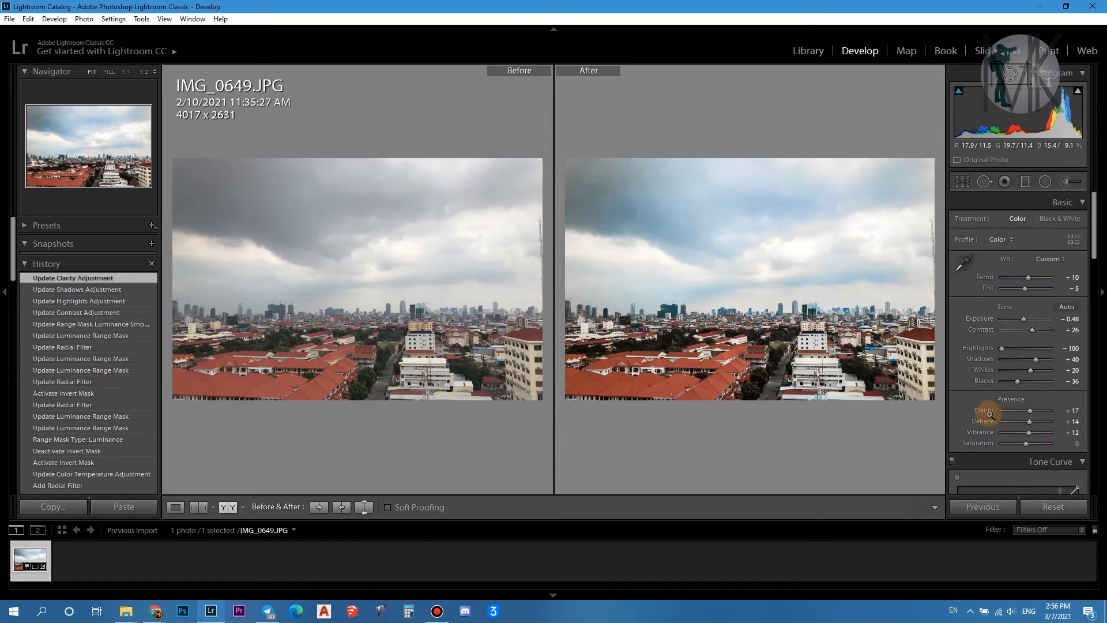
- Enable lens profile corrections with the Sony make and the Sony DT 18-200mm f/3.5-6.3 profile
scroll(1026, 403, down, 5)
scroll(1025, 406, down, 10)
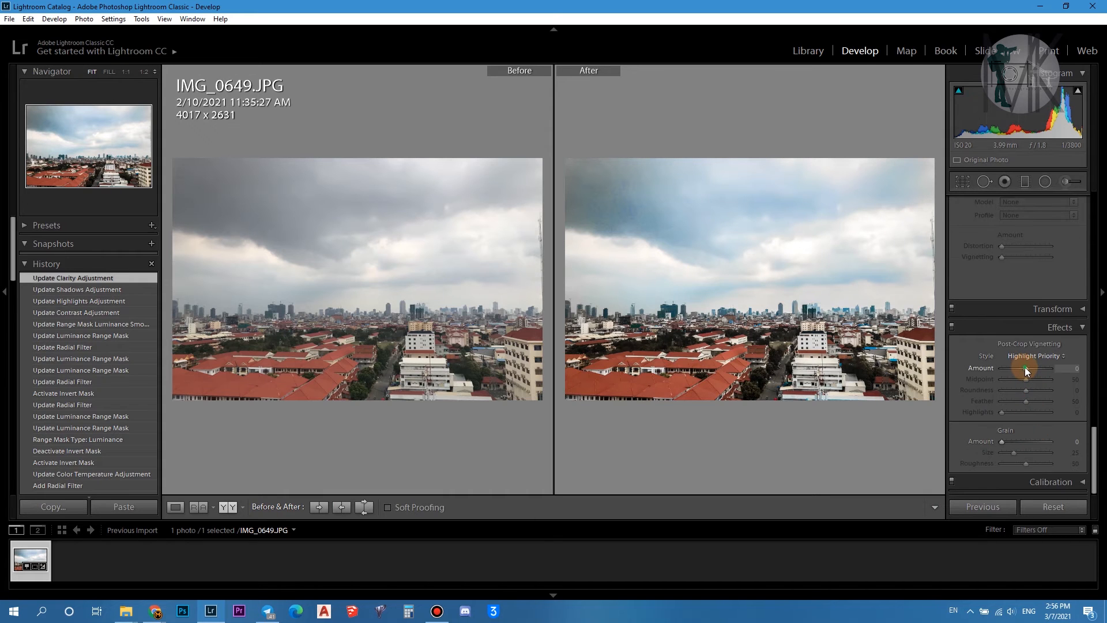
scroll(1037, 322, up, 4)
click(959, 299)
click(1052, 346)
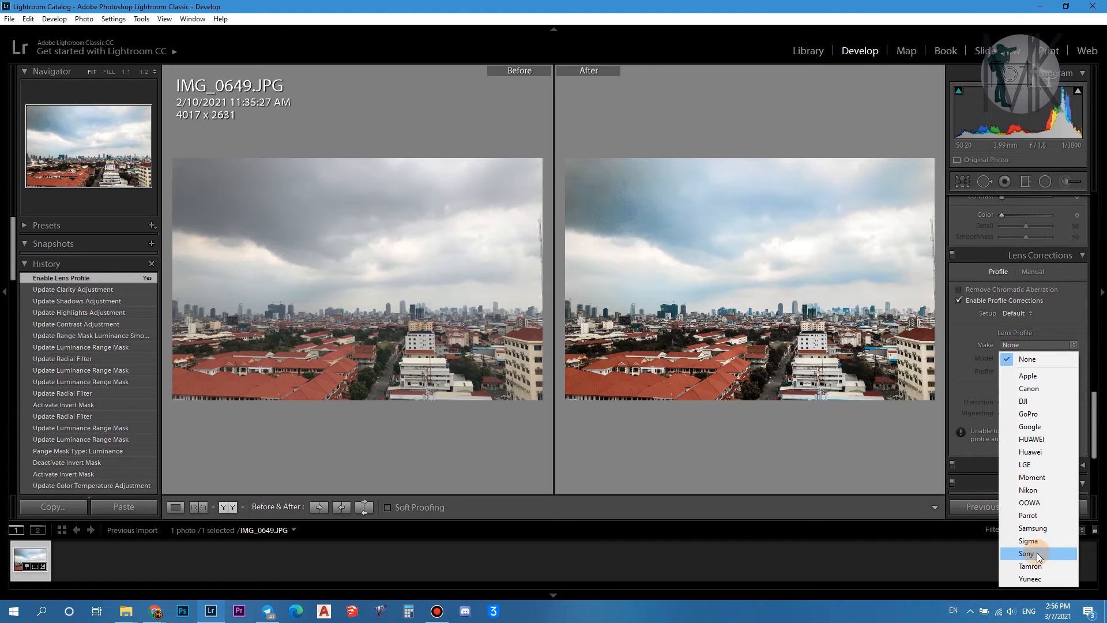
click(1035, 553)
click(1073, 360)
click(1073, 361)
click(1075, 361)
click(1076, 322)
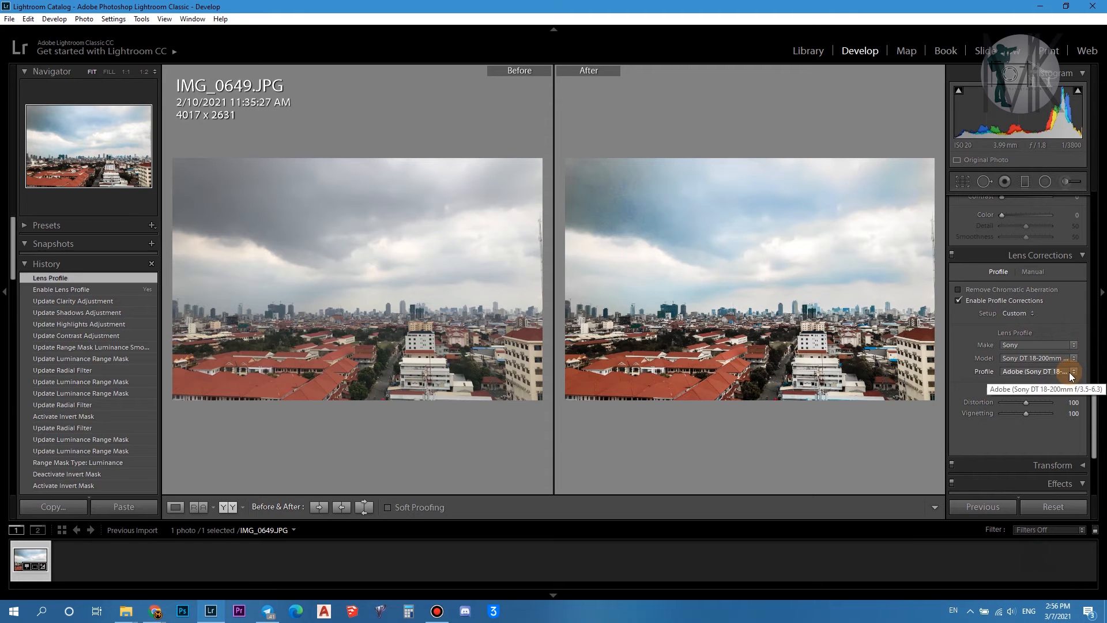
- Add a post-crop vignette with Amount −36 and Midpoint 92
scroll(1014, 400, down, 3)
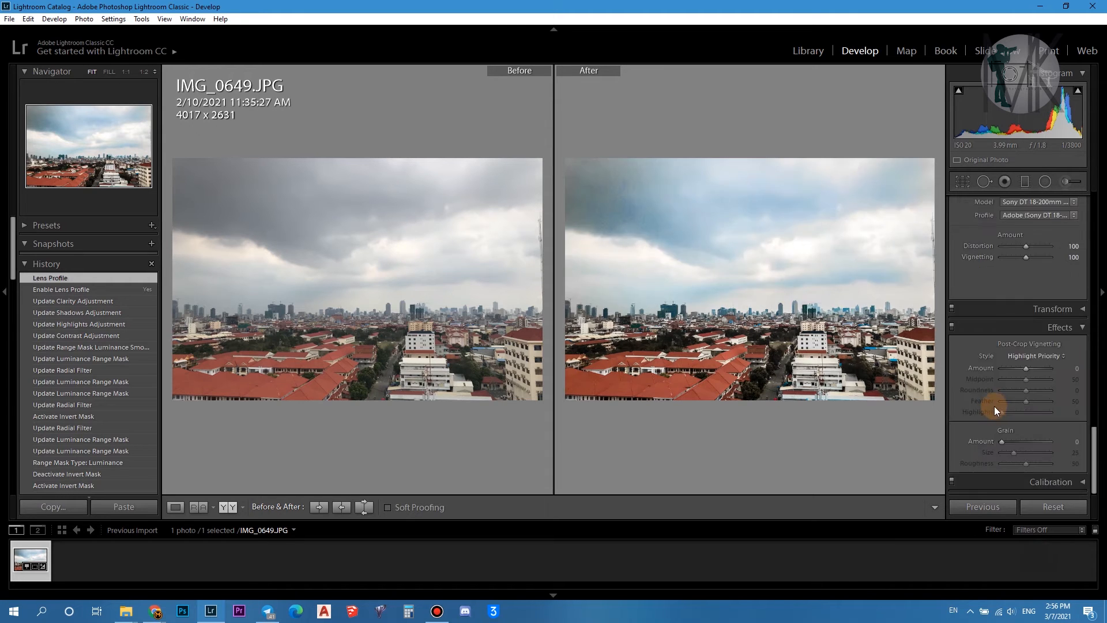
drag(1024, 368, 1046, 380)
- Shape the RGB tone curve by lifting the black point, anchoring a point in the highlights and pulling the shadows down slightly
scroll(1049, 340, up, 5)
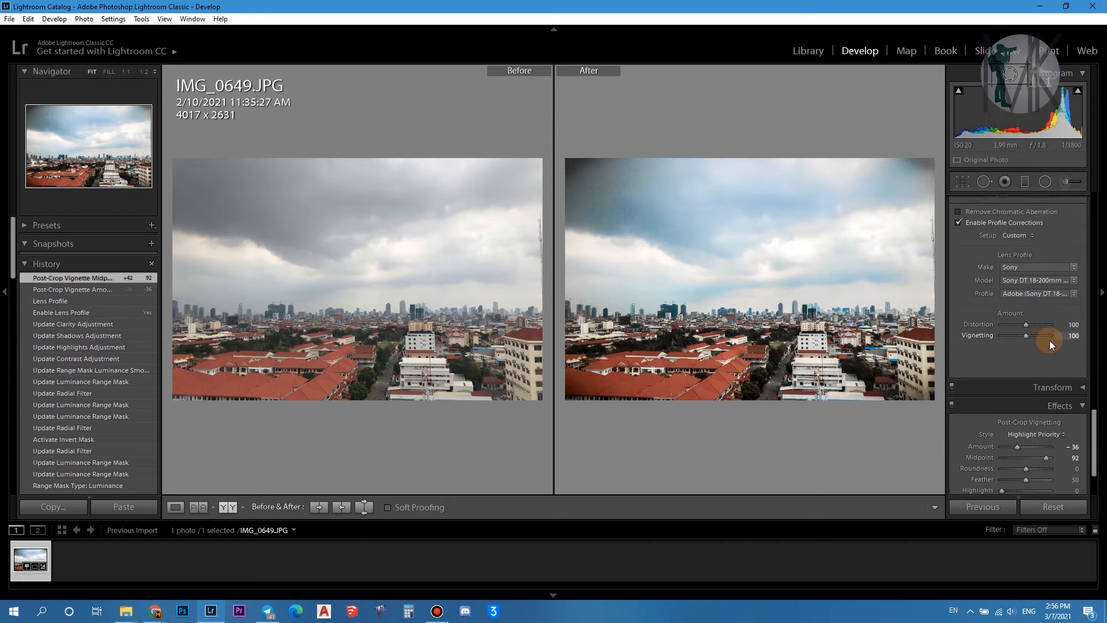
scroll(1047, 340, up, 3)
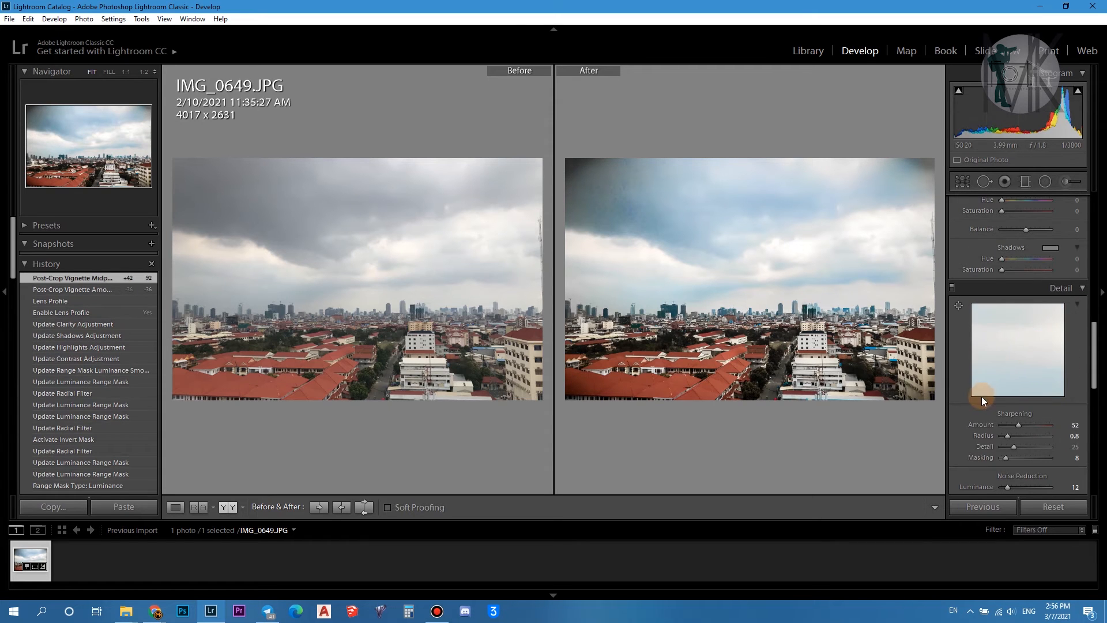
scroll(980, 392, up, 1)
scroll(979, 393, up, 3)
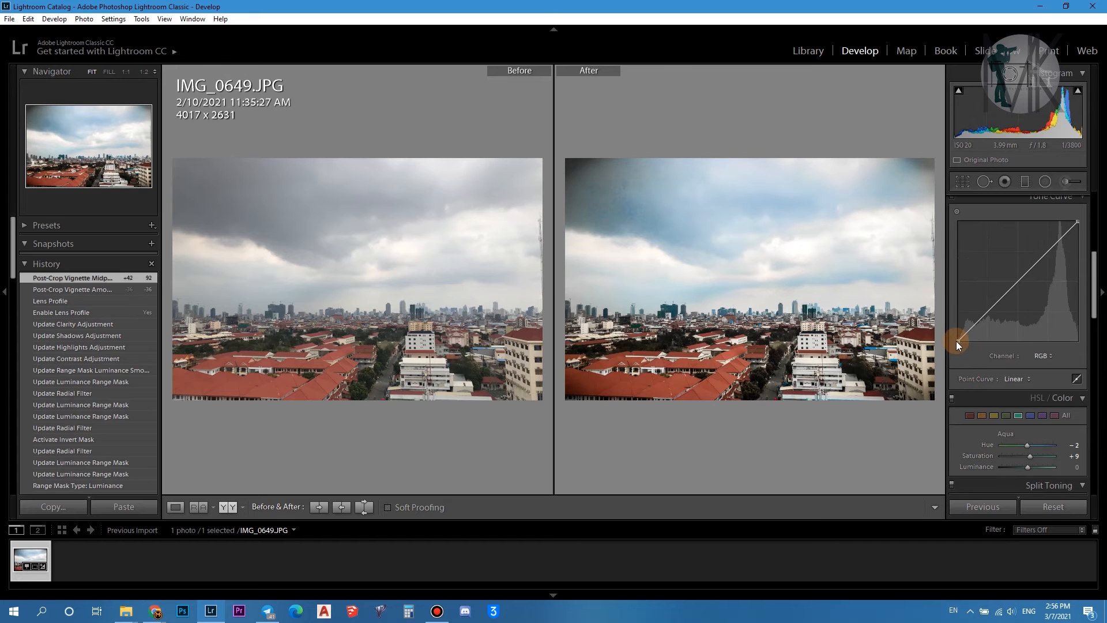
drag(957, 341, 951, 333)
drag(1054, 242, 1054, 240)
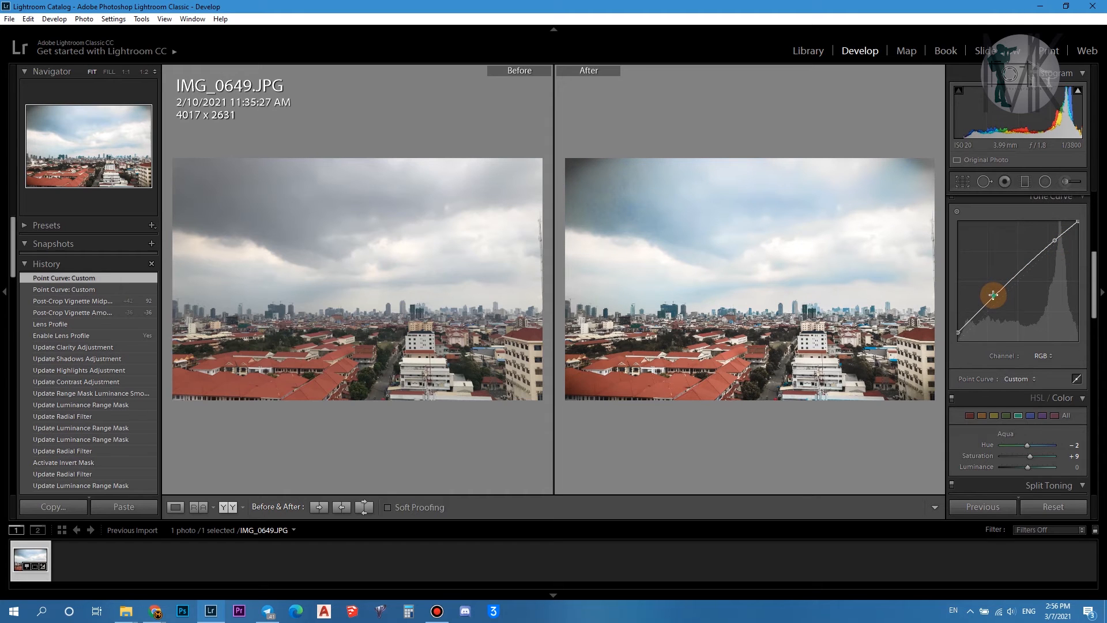
drag(995, 299, 998, 302)
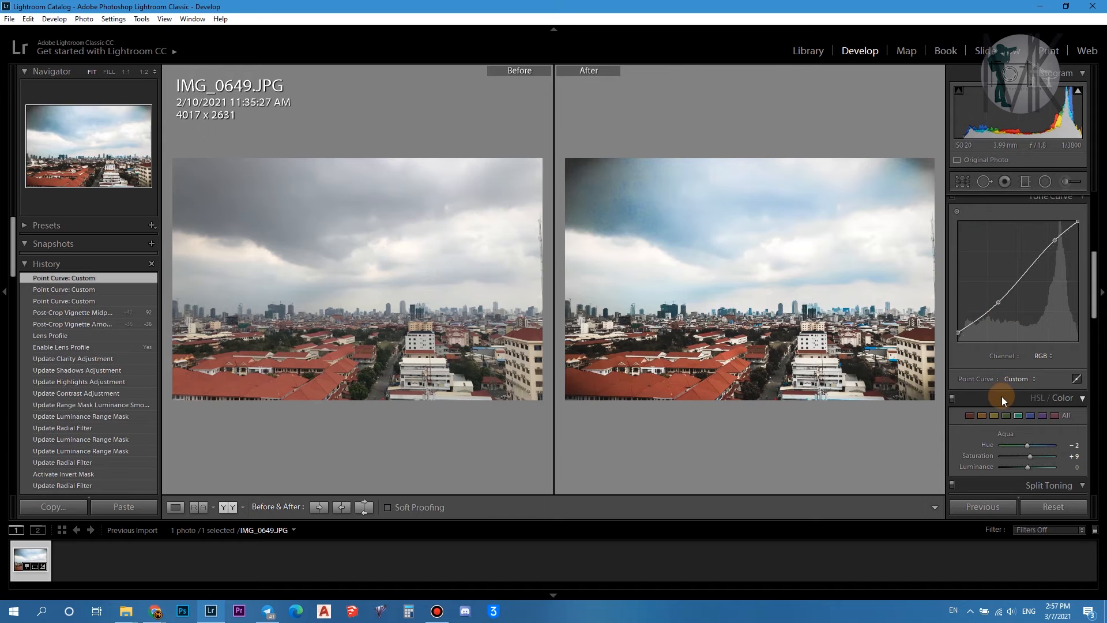
- Set the post-crop vignette's Amount to −14 and Midpoint to 55
scroll(1002, 396, down, 5)
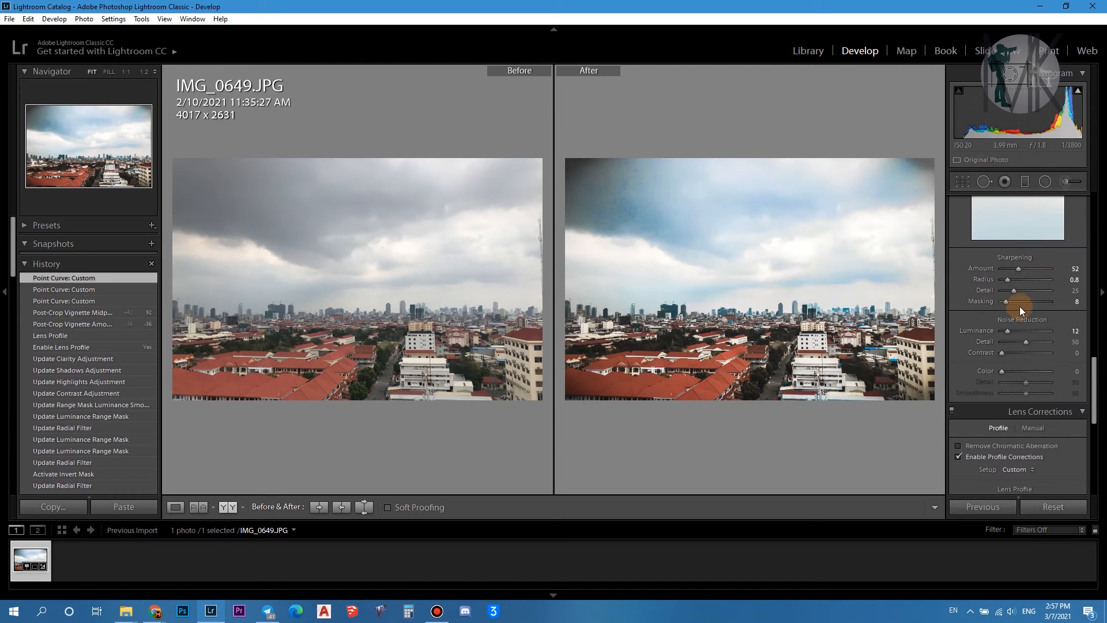
scroll(1017, 322, down, 4)
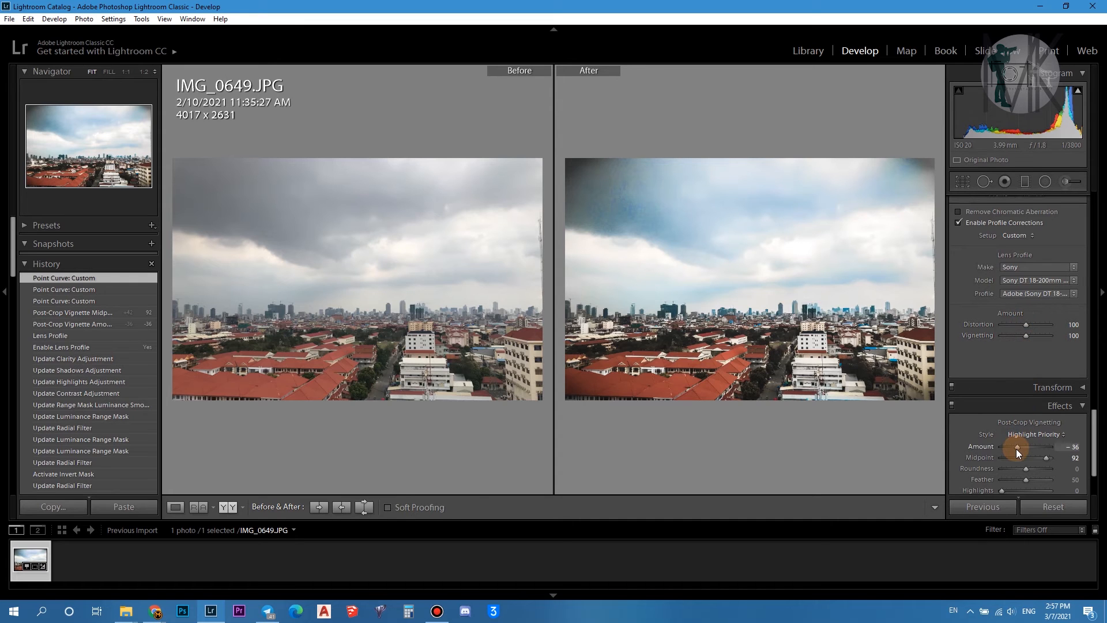
drag(1015, 448, 1021, 448)
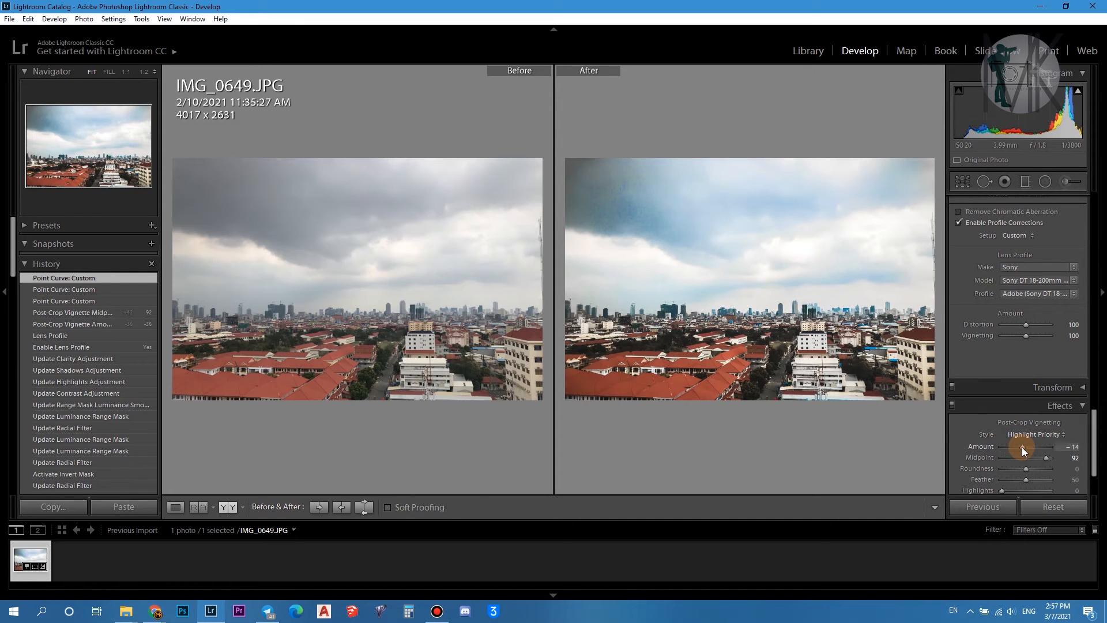
drag(1042, 457, 1025, 457)
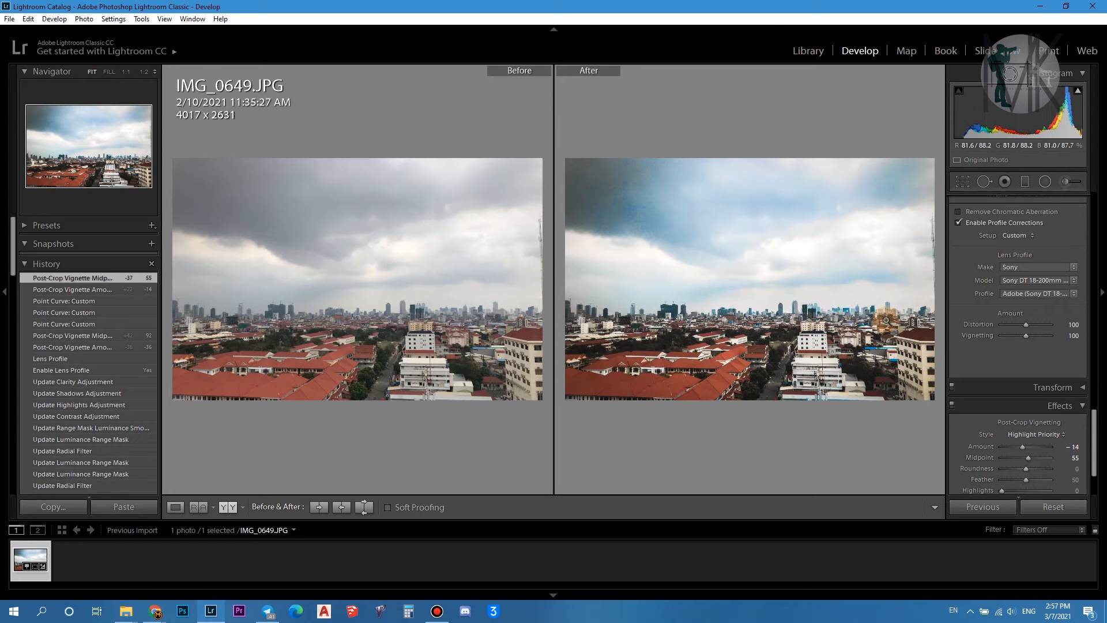
- Add a round radial filter over the sky near the photo's right edge, with Temp 24 and an inverted mask
click(1045, 181)
drag(924, 159, 826, 74)
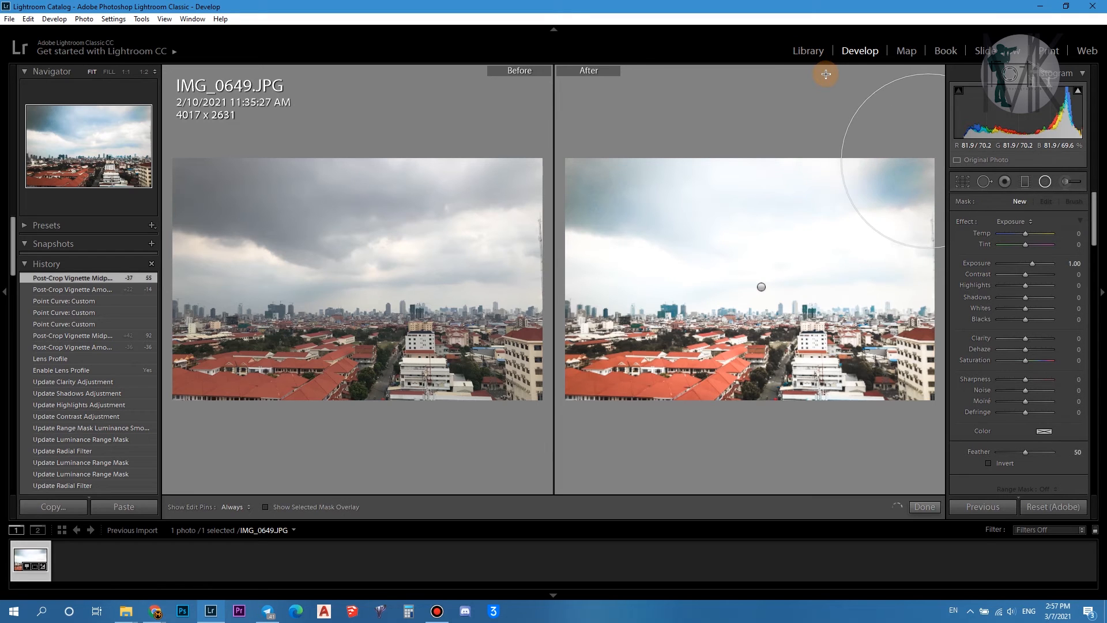
drag(879, 136, 880, 137)
drag(928, 163, 890, 221)
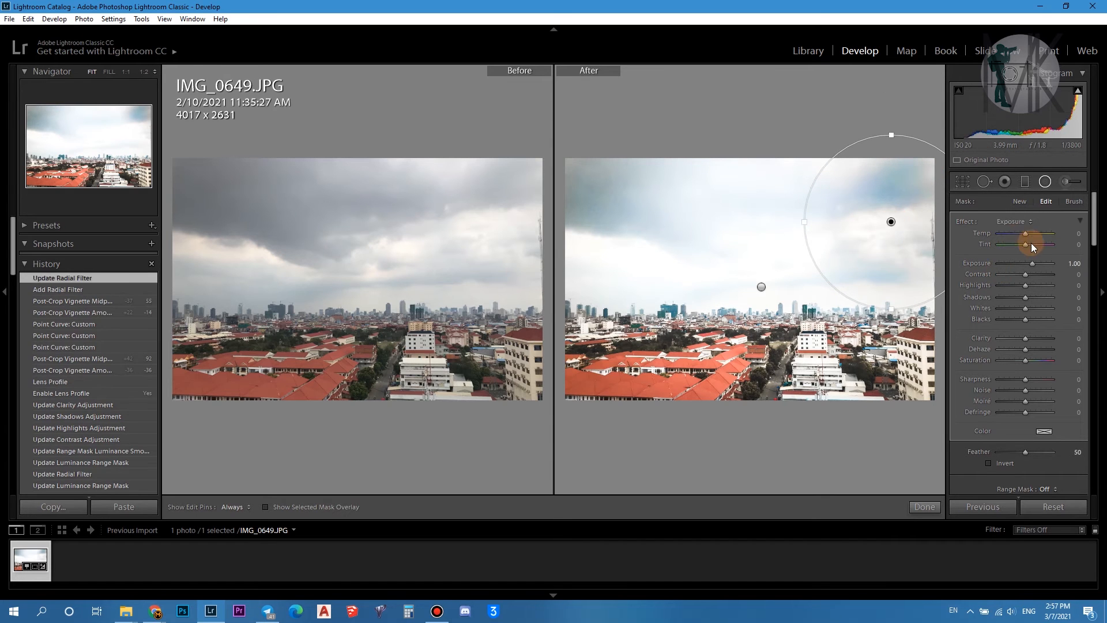
drag(1029, 234, 1032, 233)
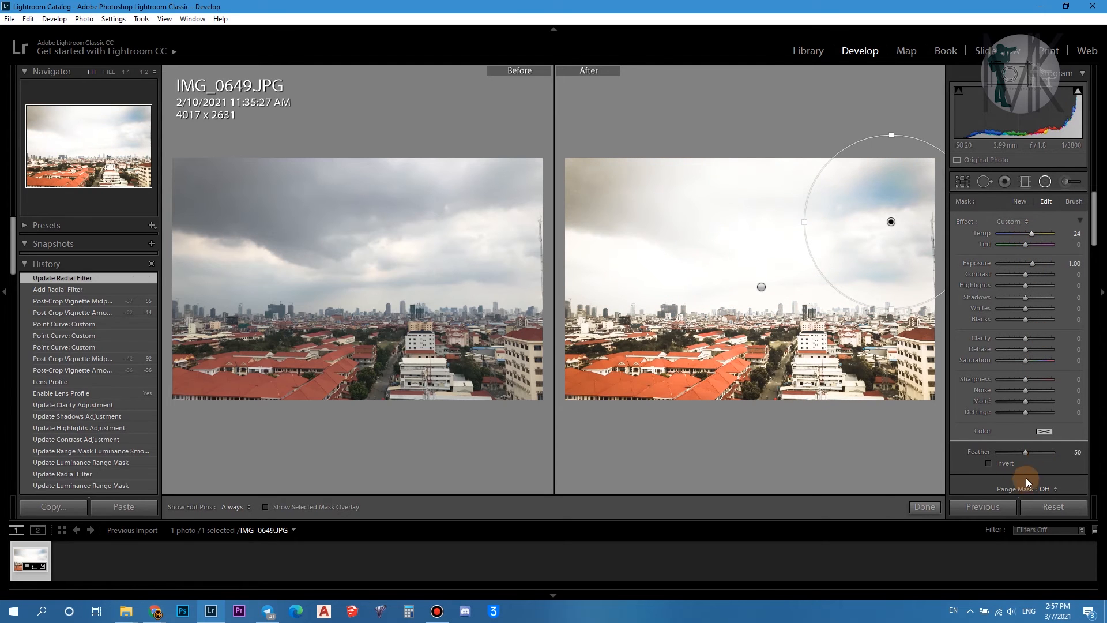
click(987, 462)
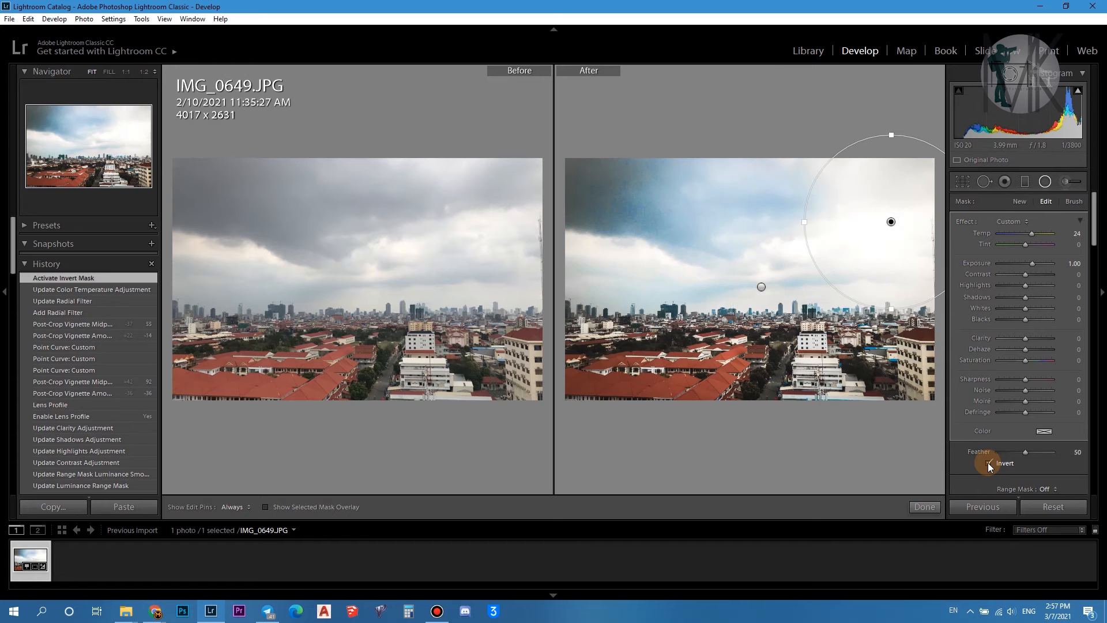
- Set the round radial filter's Temp to 100, Tint to 26 and Saturation to 43, and compare it with and without inversion
drag(1036, 237, 1077, 238)
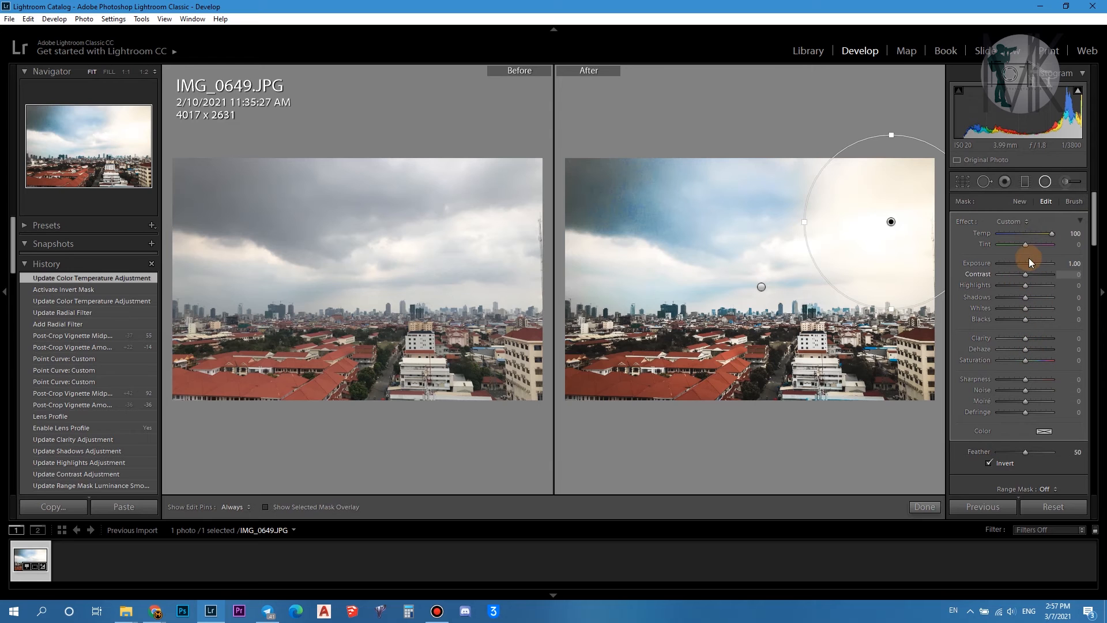
mouse_move(1050, 237)
mouse_down()
mouse_move(1029, 233)
mouse_move(1053, 238)
mouse_move(1031, 245)
mouse_up()
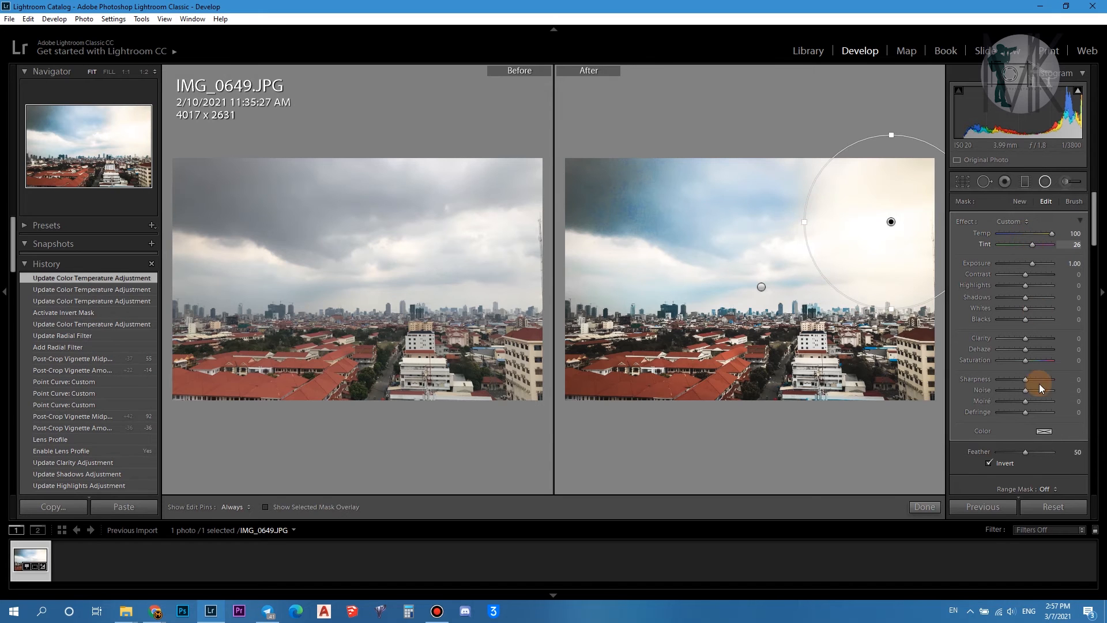
click(1025, 362)
drag(1025, 362, 1036, 371)
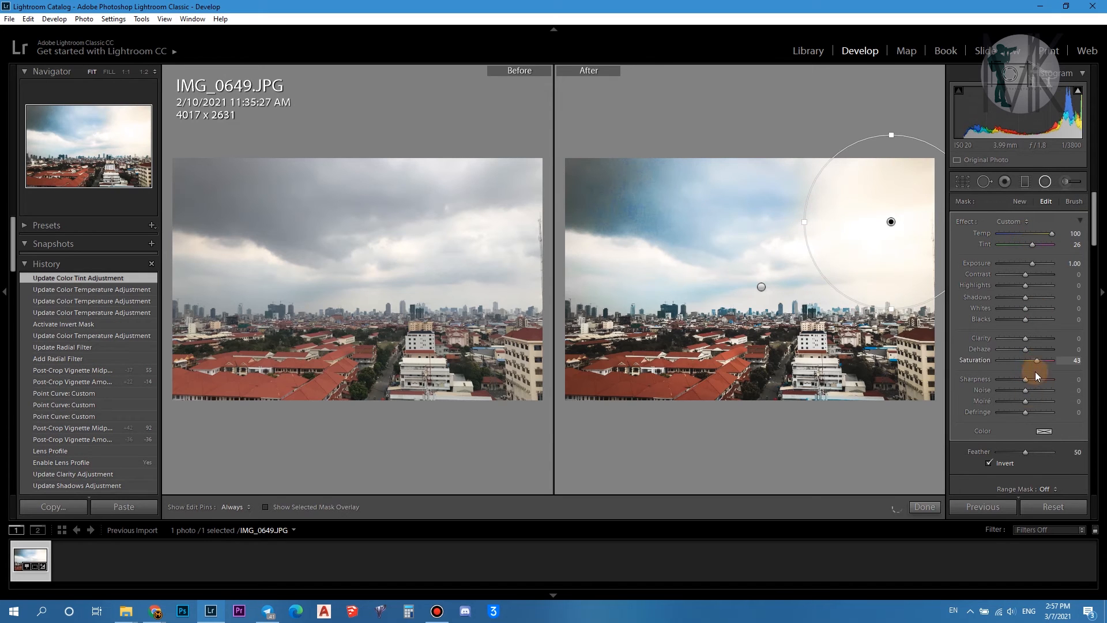
click(990, 464)
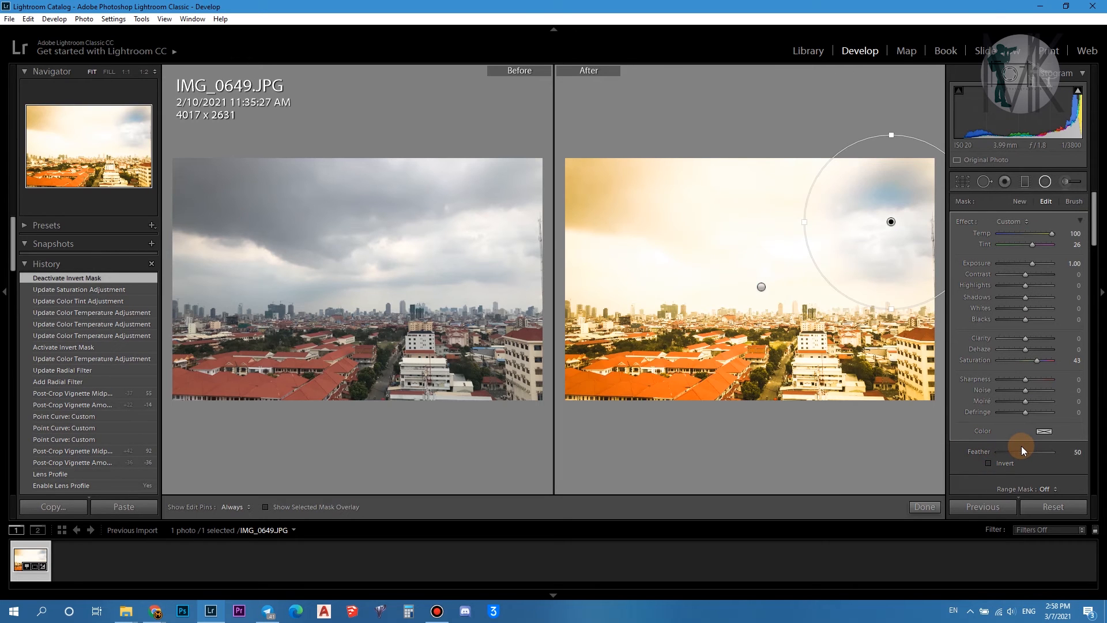
click(988, 463)
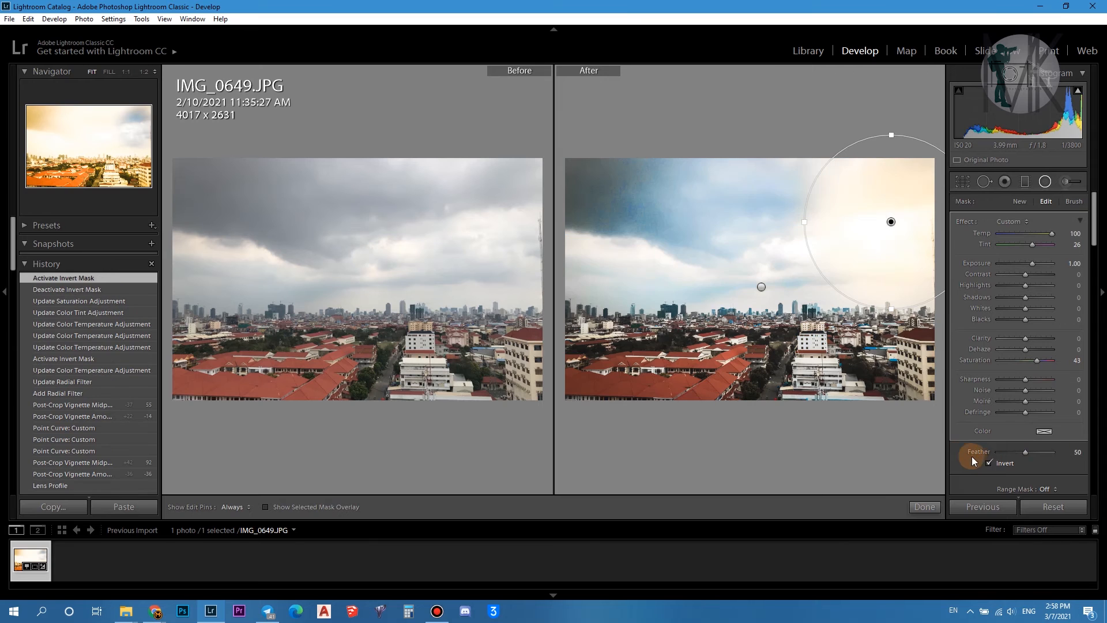
- Set the Range Mask of the sky's round radial filter to Color
scroll(1009, 432, down, 5)
click(1048, 324)
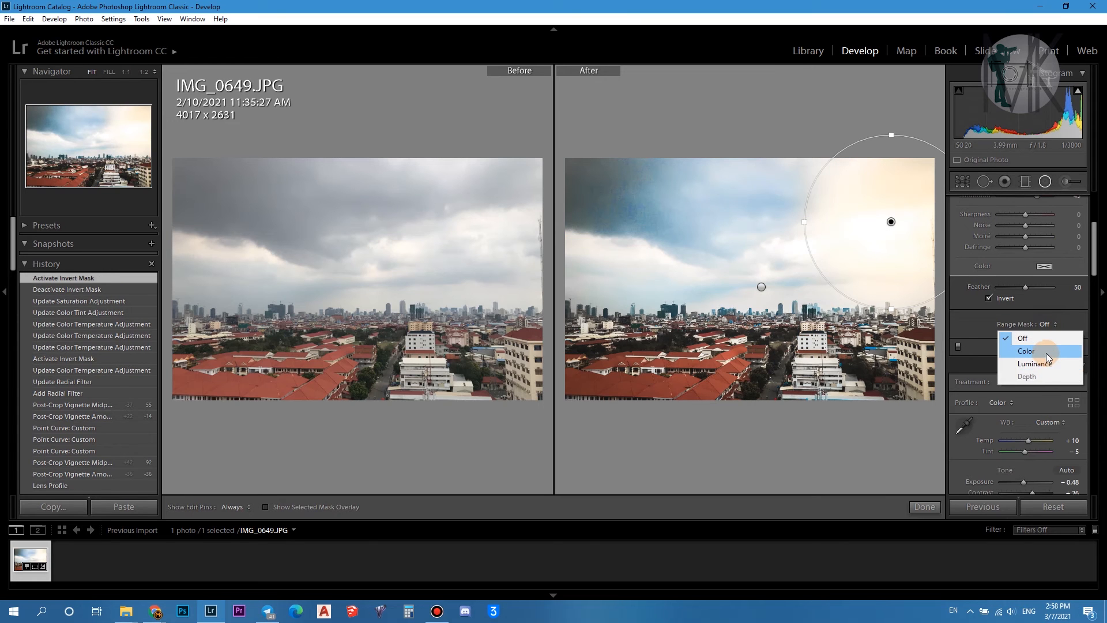
click(1046, 353)
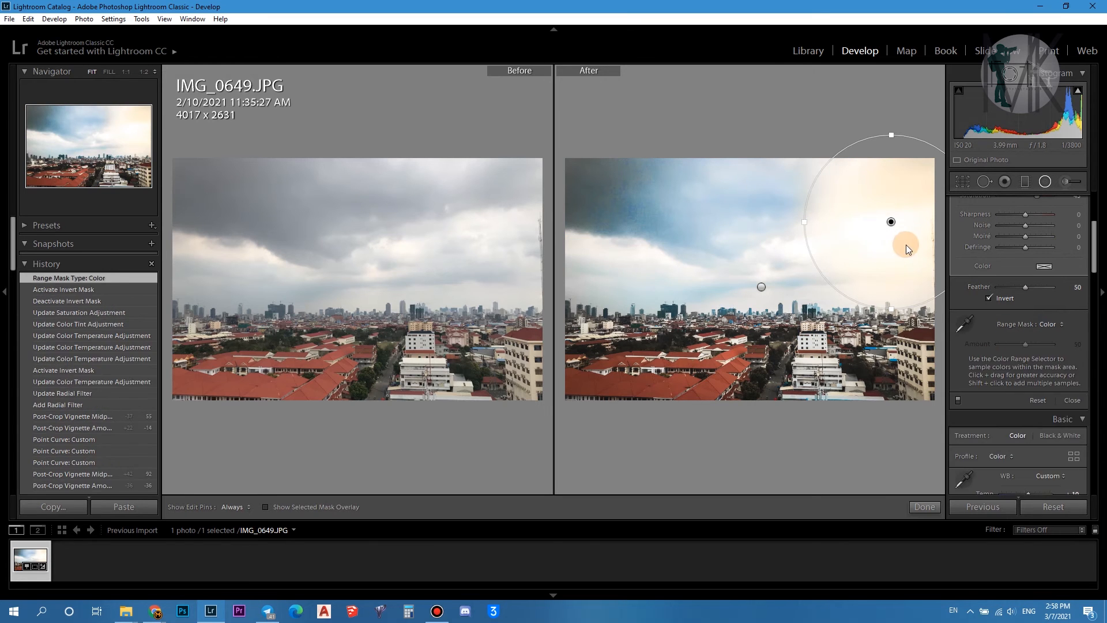
- Set the photo's white balance by sampling a neutral spot in the pale sky just above the skyline
click(964, 476)
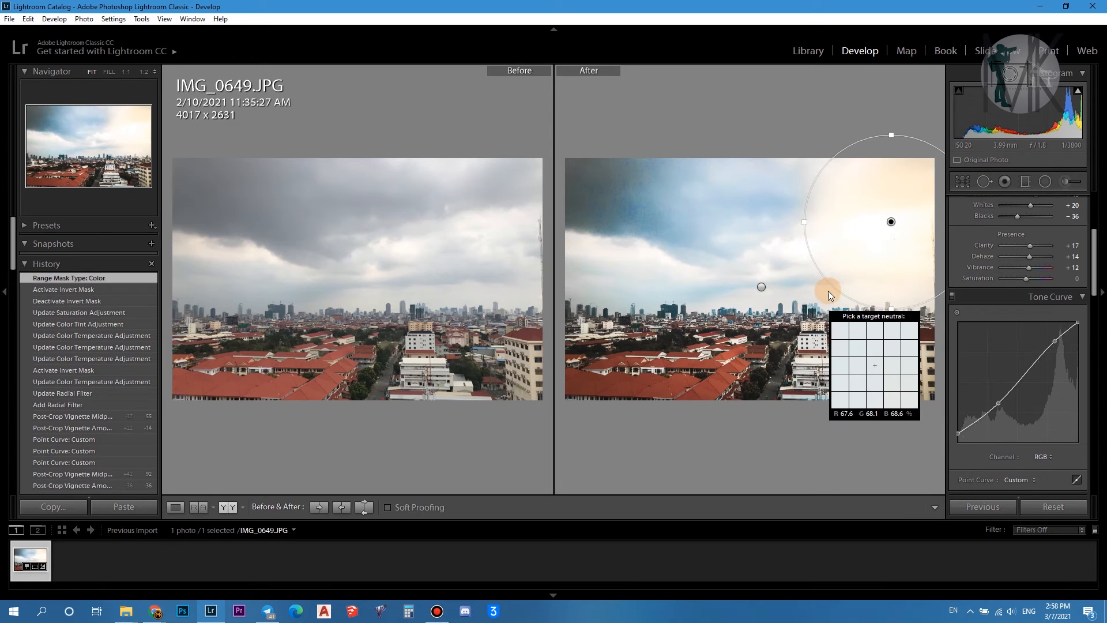
click(877, 296)
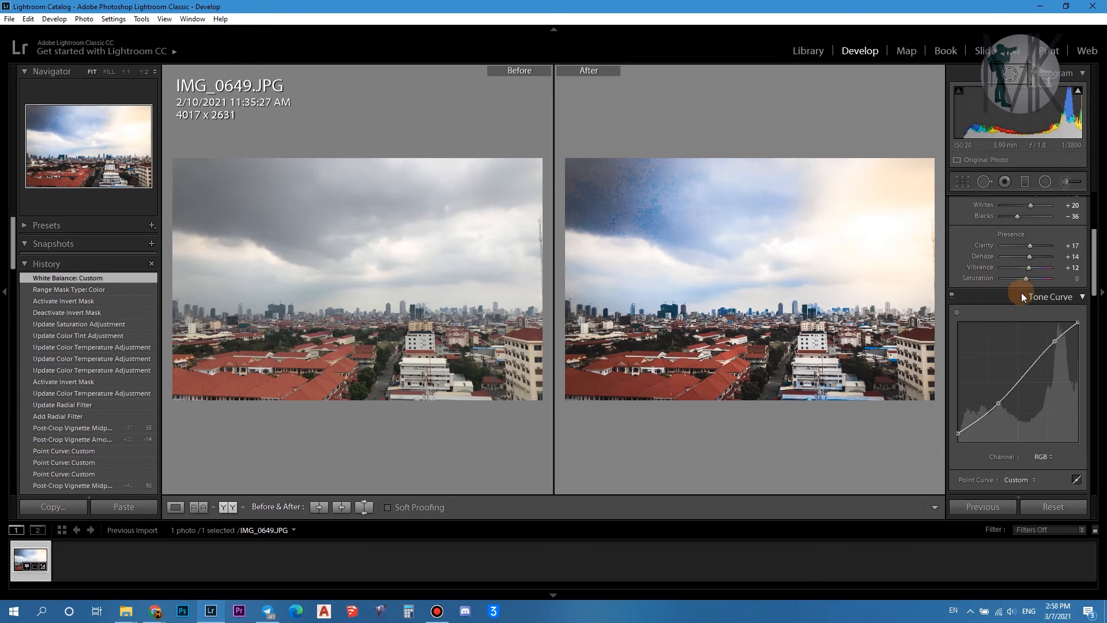
- Reselect the warm radial filter, move it lower toward the photo's right edge, rotate it slightly and widen it toward the centre
scroll(1040, 279, up, 5)
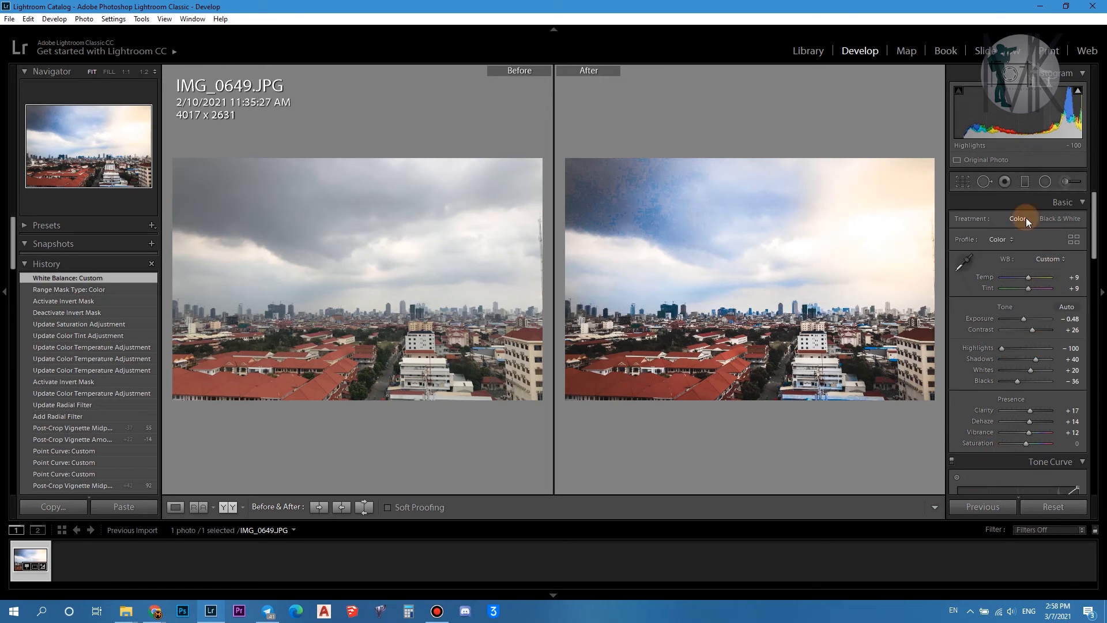
click(1045, 182)
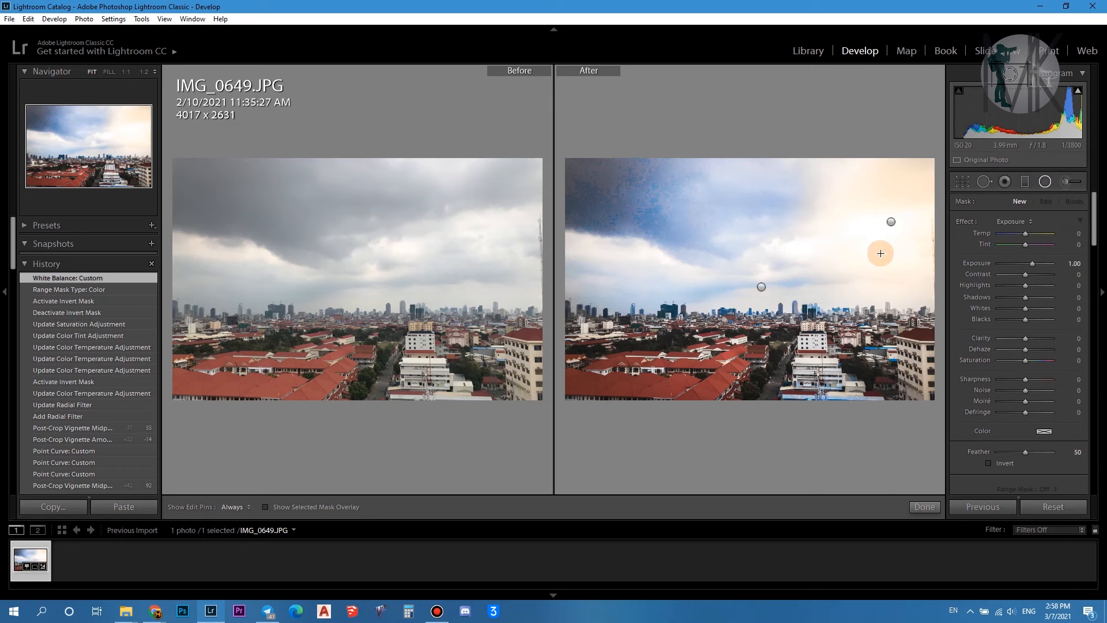
click(891, 222)
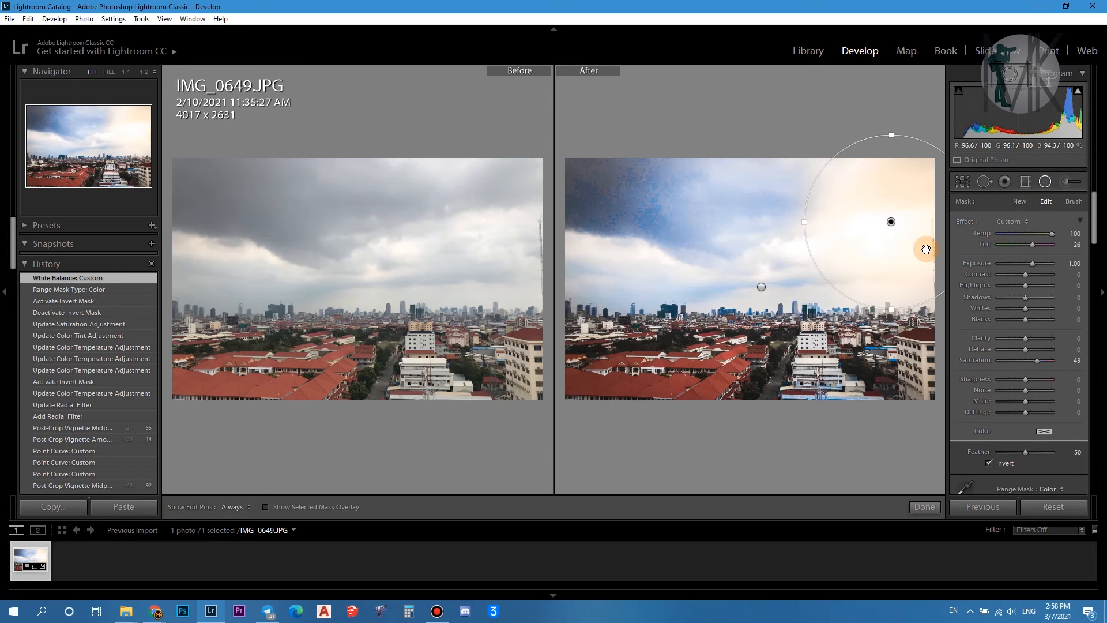
click(891, 223)
drag(892, 223, 919, 257)
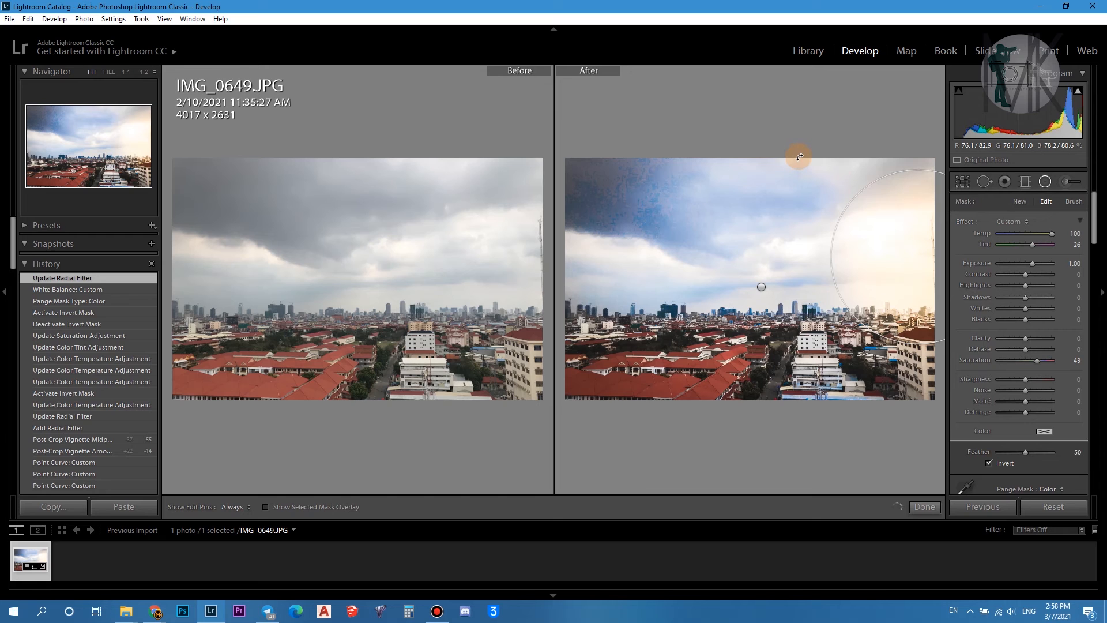
drag(798, 156, 905, 185)
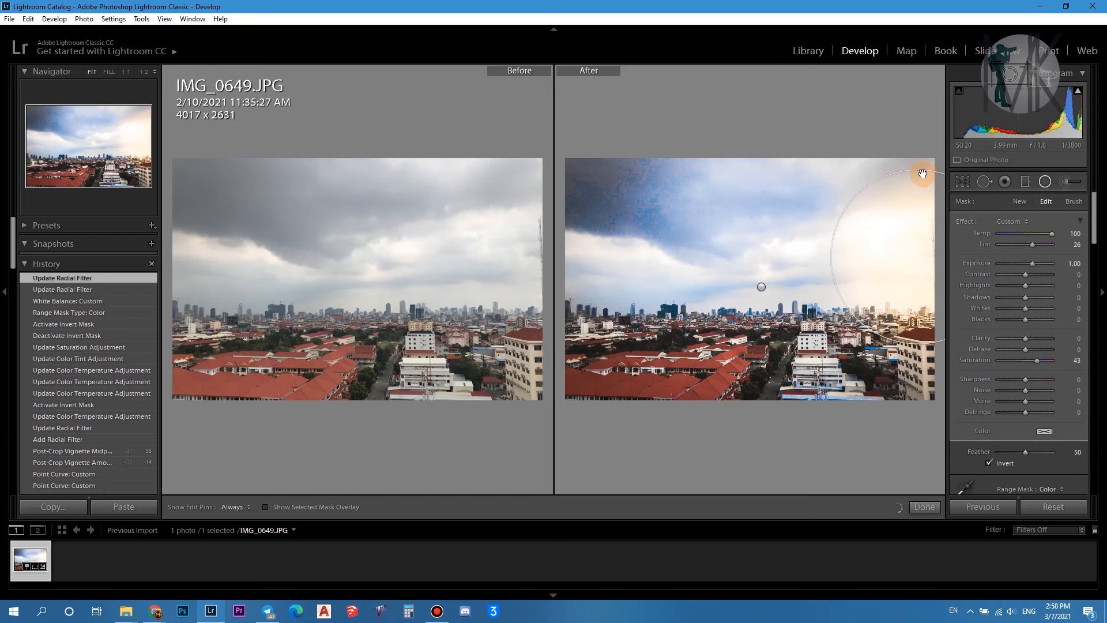
drag(899, 170, 840, 156)
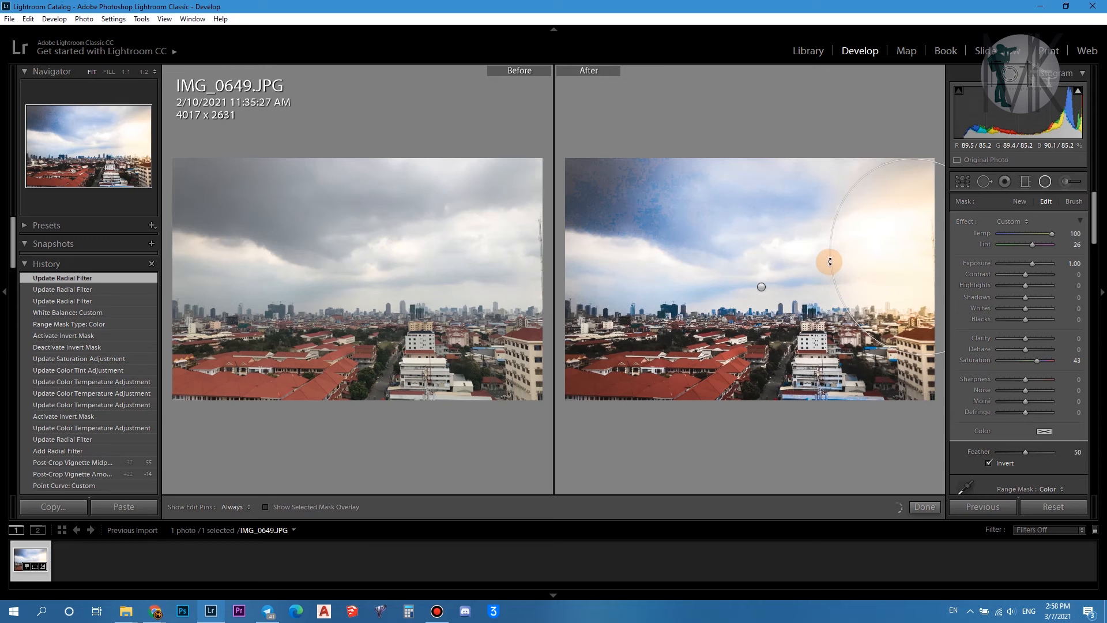
drag(830, 264, 777, 268)
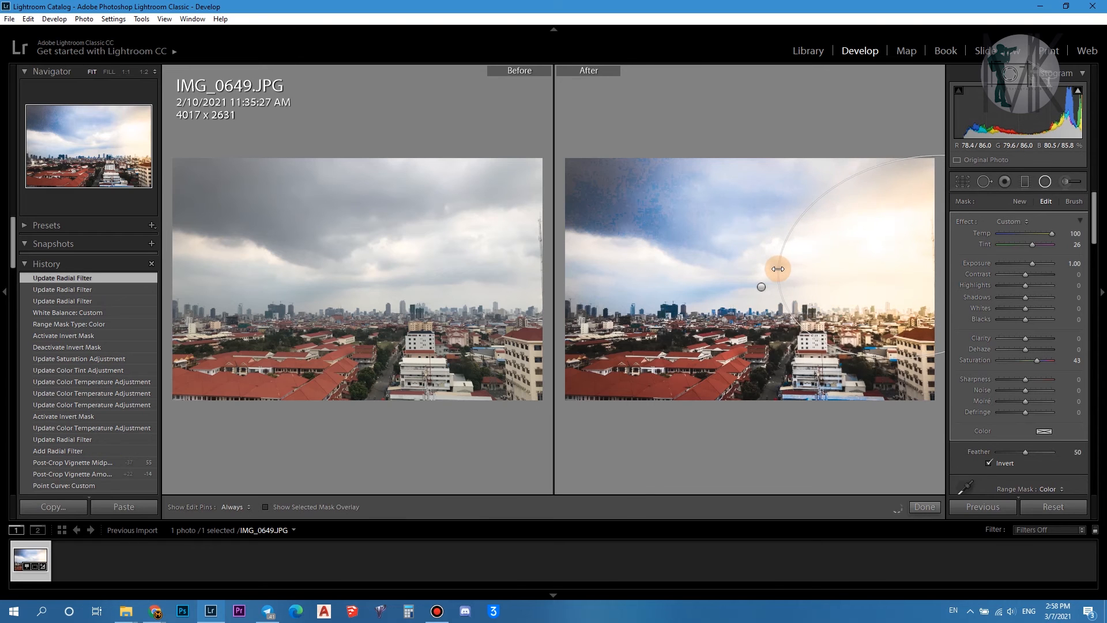
- Set the warm radial filter's Temp to 39, Exposure to −0.17, Contrast to −33, Highlights to −96 and Dehaze to −26
click(1036, 234)
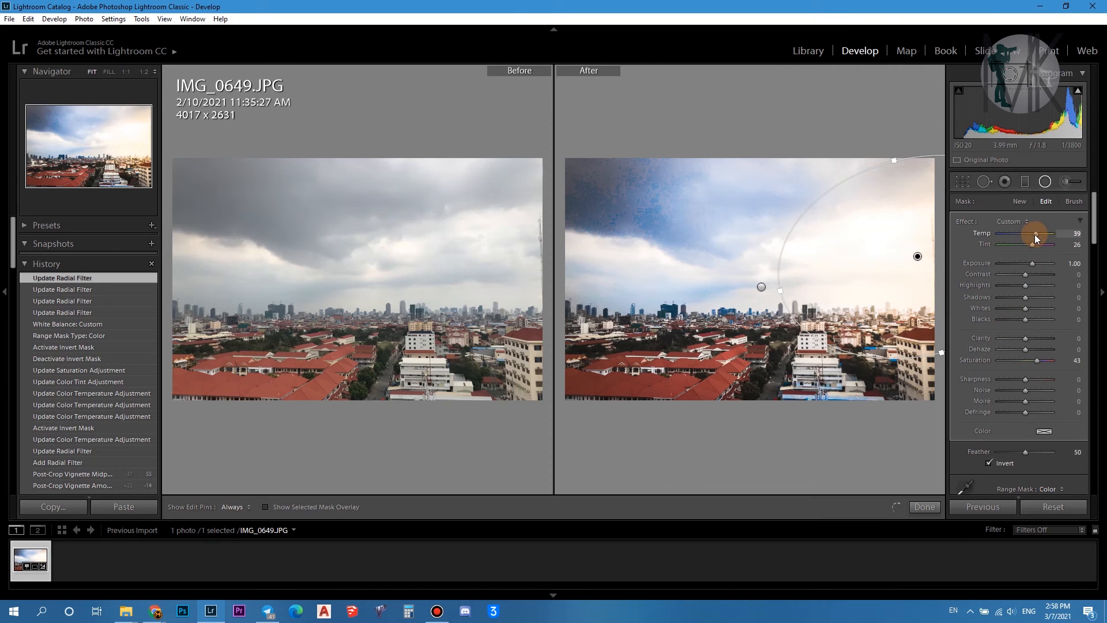
drag(1031, 265, 1024, 265)
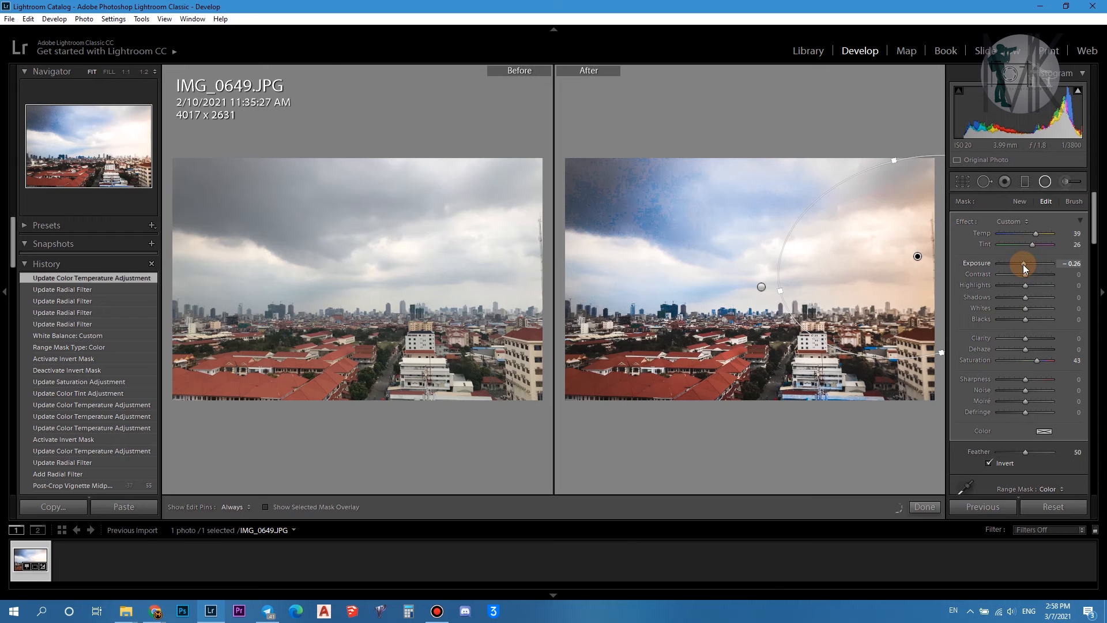
click(1025, 275)
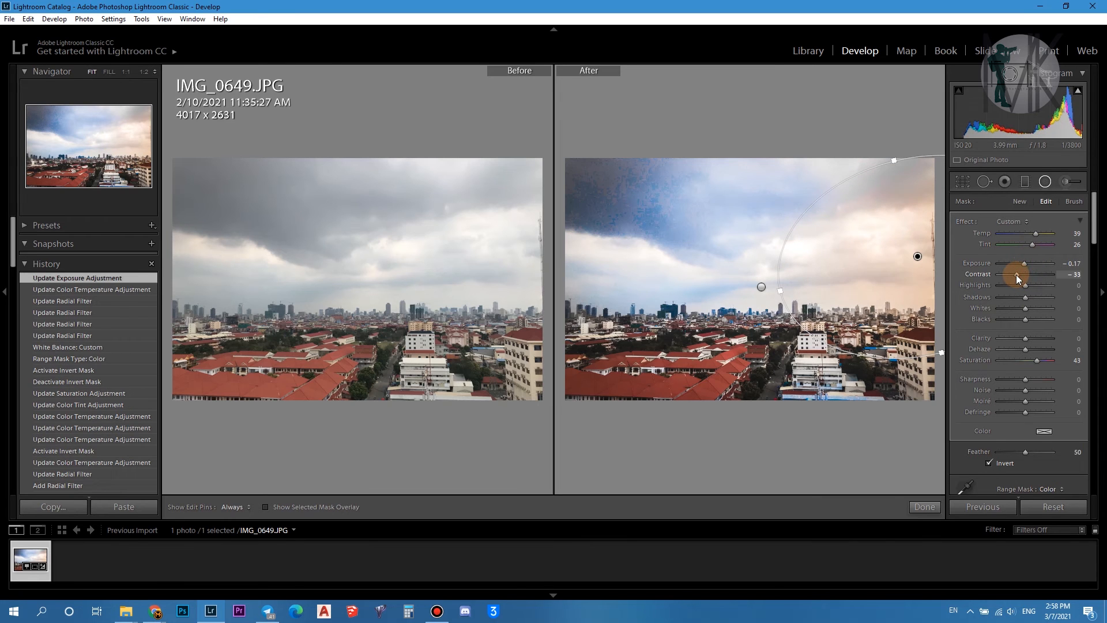
drag(1028, 286, 1001, 286)
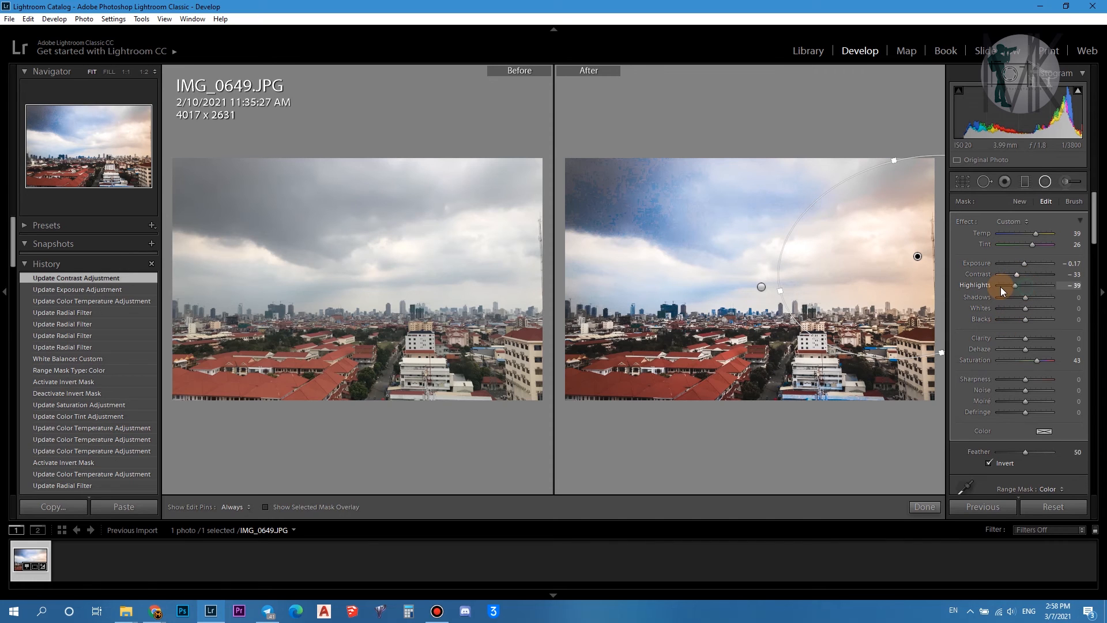
drag(1028, 349, 1019, 349)
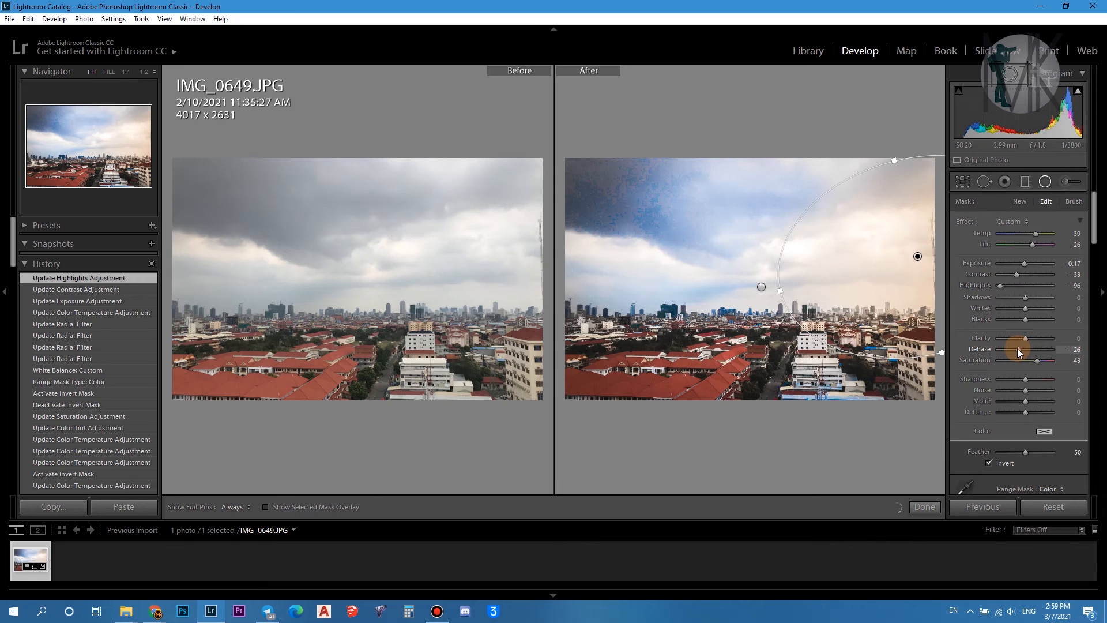
- Make the warm radial filter taller and move it down and slightly left, centred just above the skyline
drag(892, 159, 851, 132)
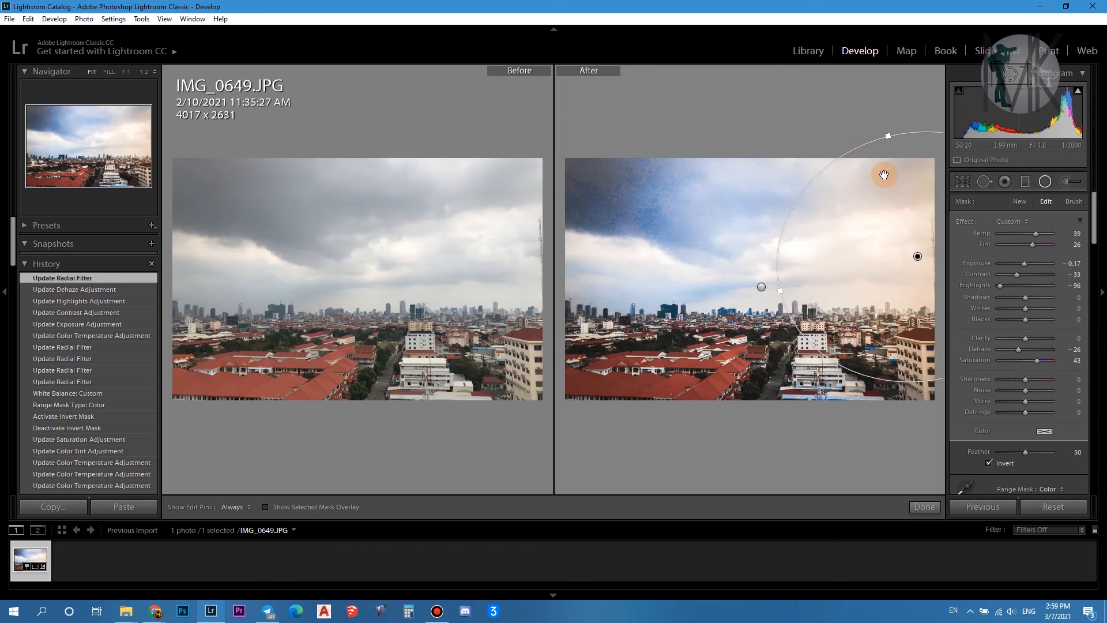
drag(909, 258, 899, 286)
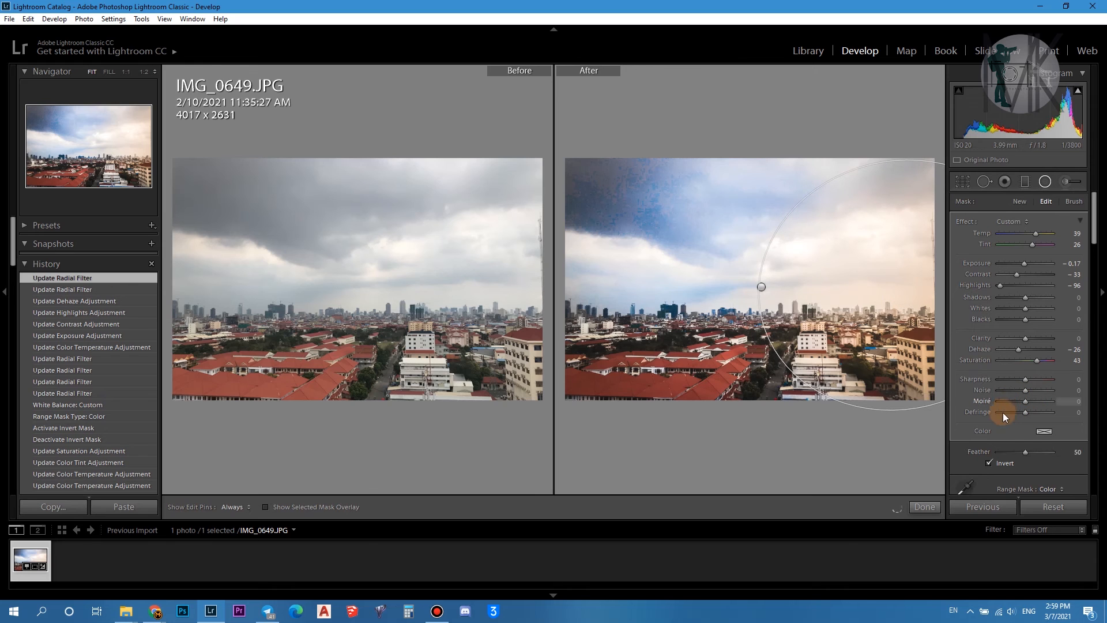
- Switch the warm filter's Range Mask to Luminance and, using the mask preview, set Range to 40/100 and Smoothness to 60
scroll(1018, 438, down, 3)
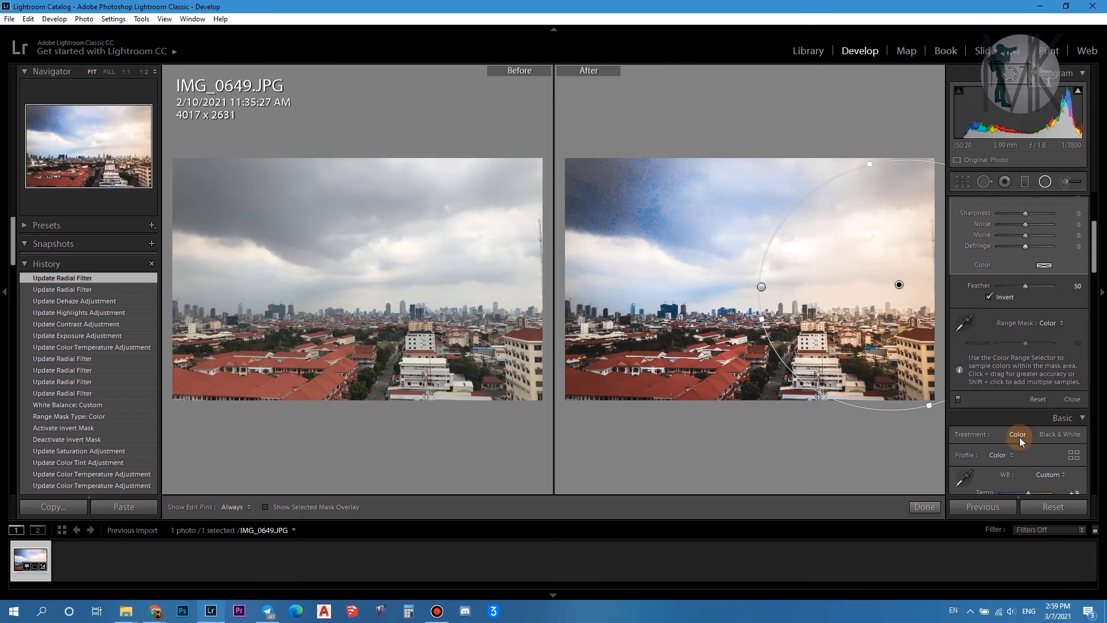
click(1051, 323)
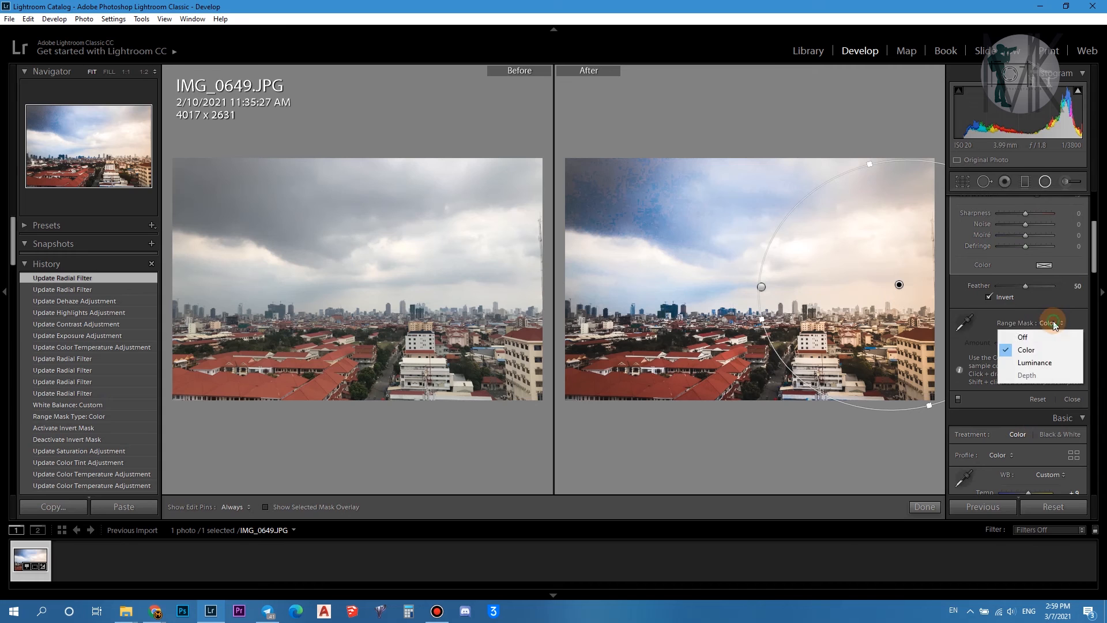
click(1034, 362)
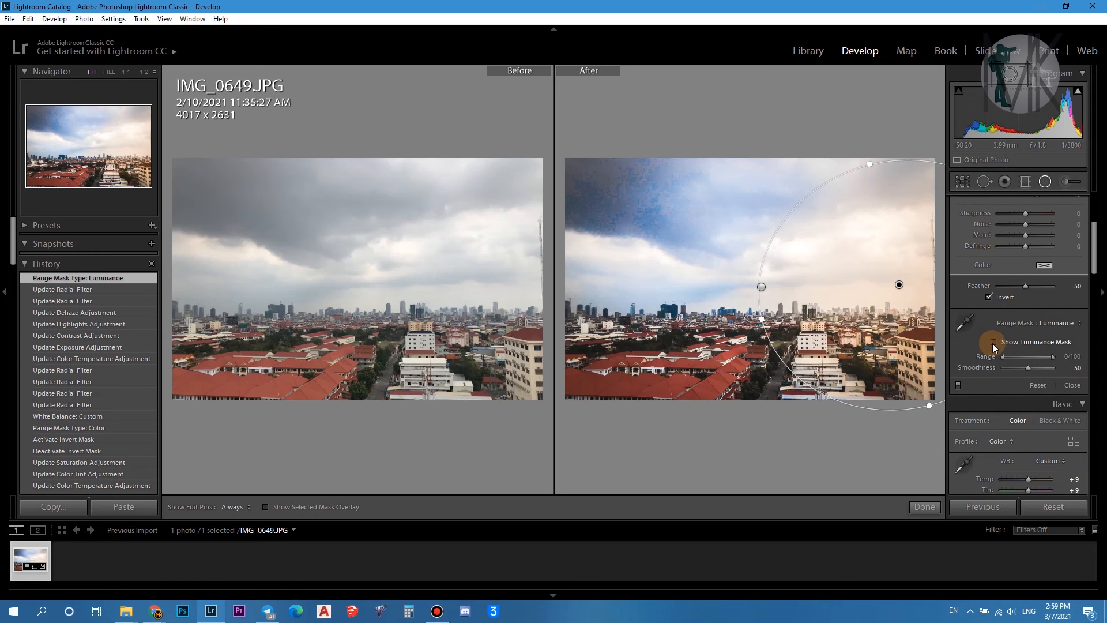
click(993, 343)
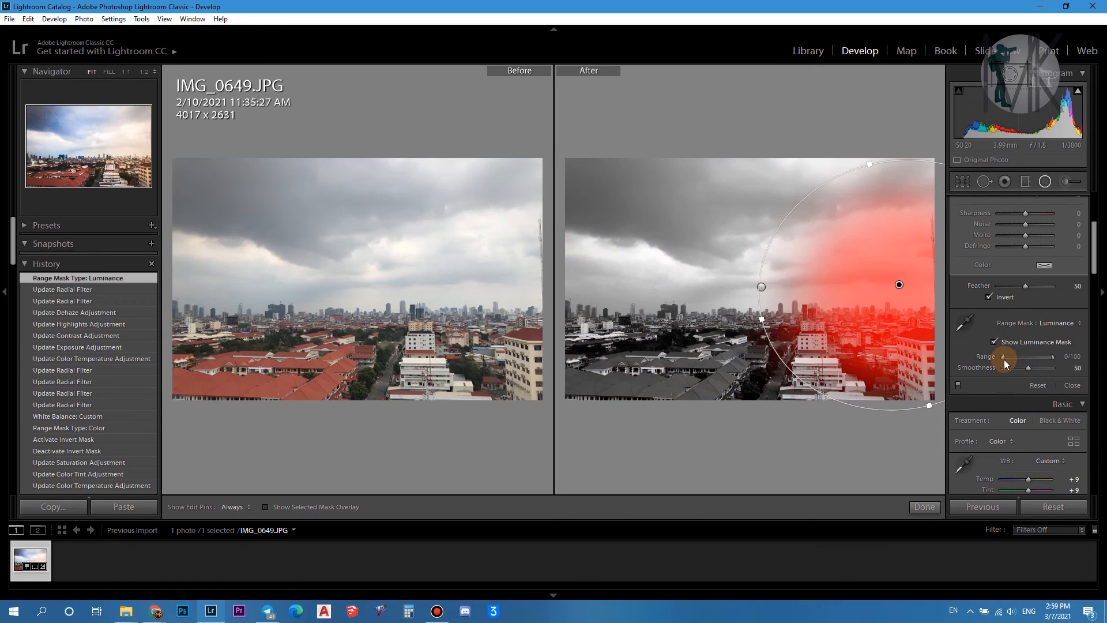
drag(1003, 357, 1029, 357)
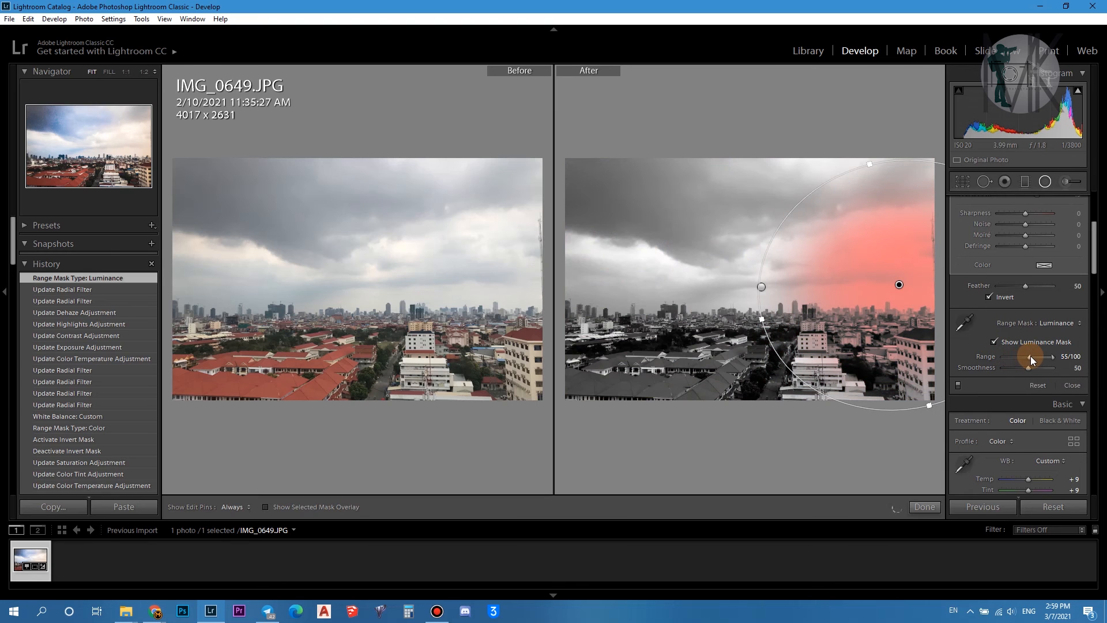
drag(1027, 367, 1034, 368)
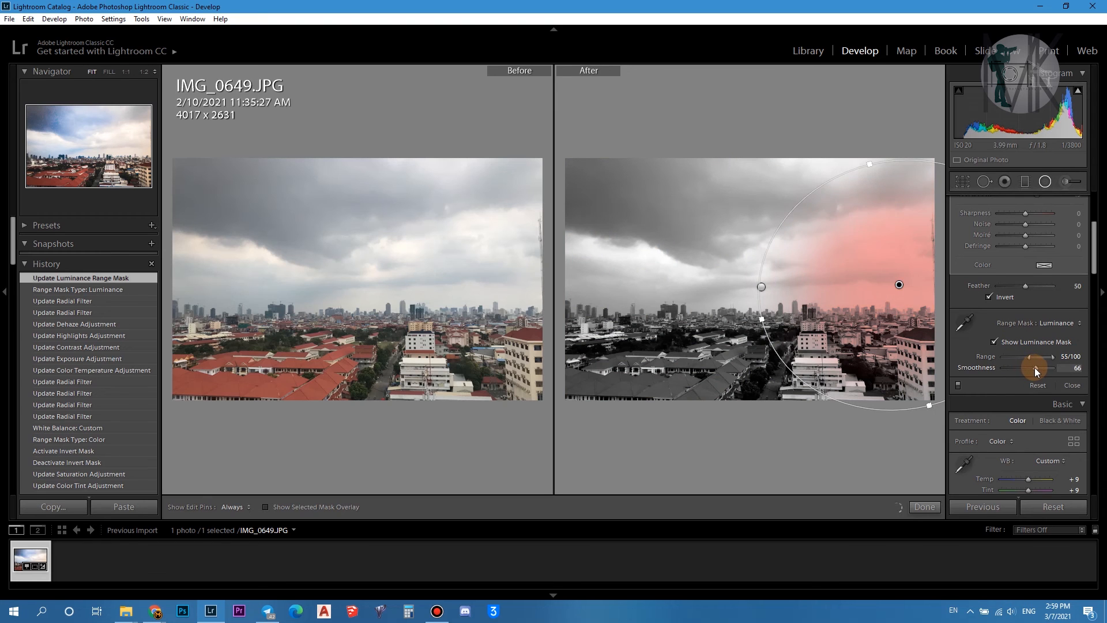
drag(1032, 368, 1024, 358)
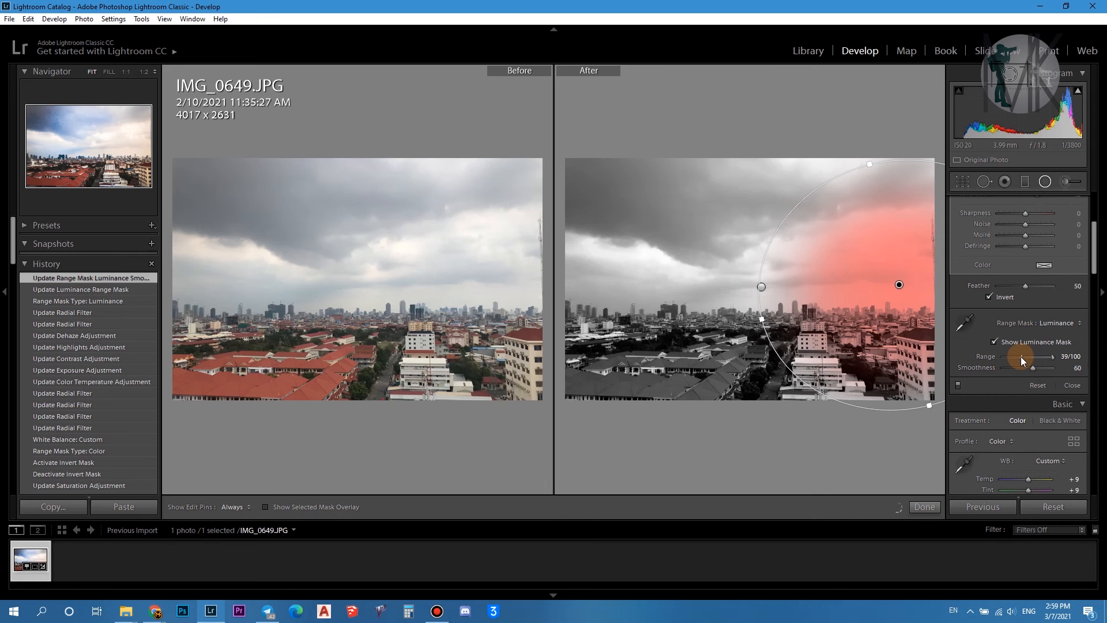
click(994, 342)
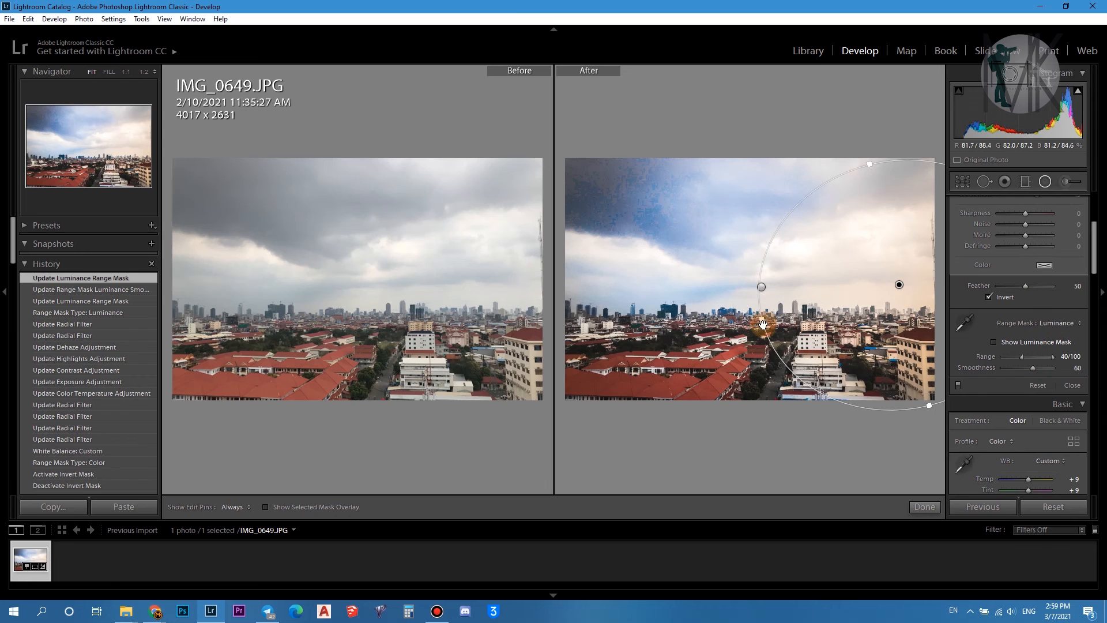
- Enlarge the warm radial filter to cover most of the sky, set its luminance Range to 31/100 and finish editing it
drag(763, 320, 660, 323)
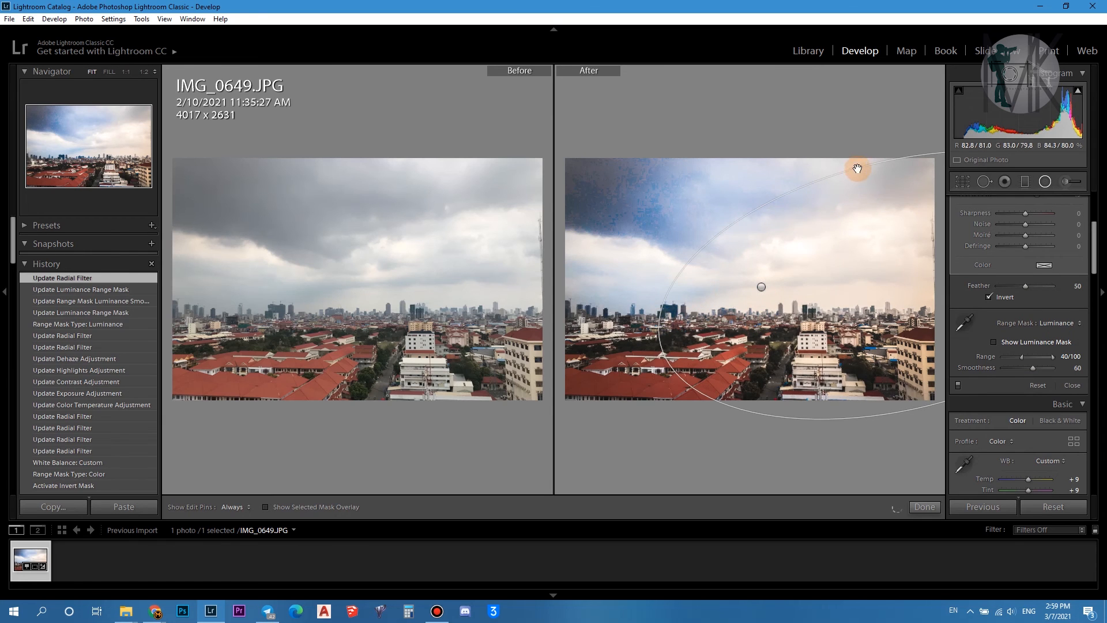
drag(872, 165, 869, 104)
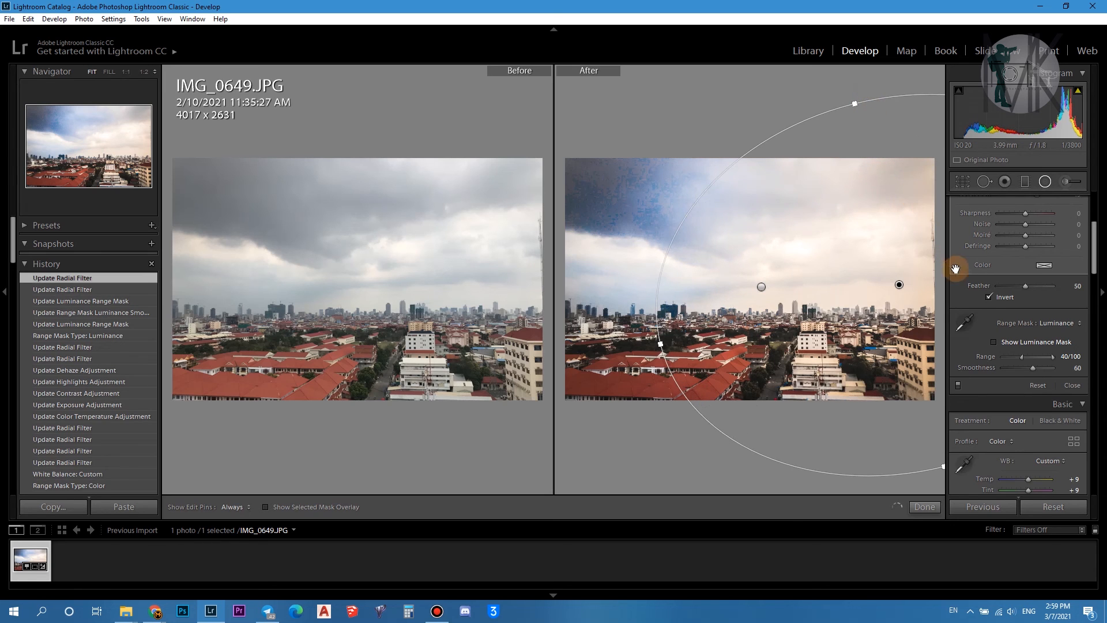
scroll(1038, 325, up, 3)
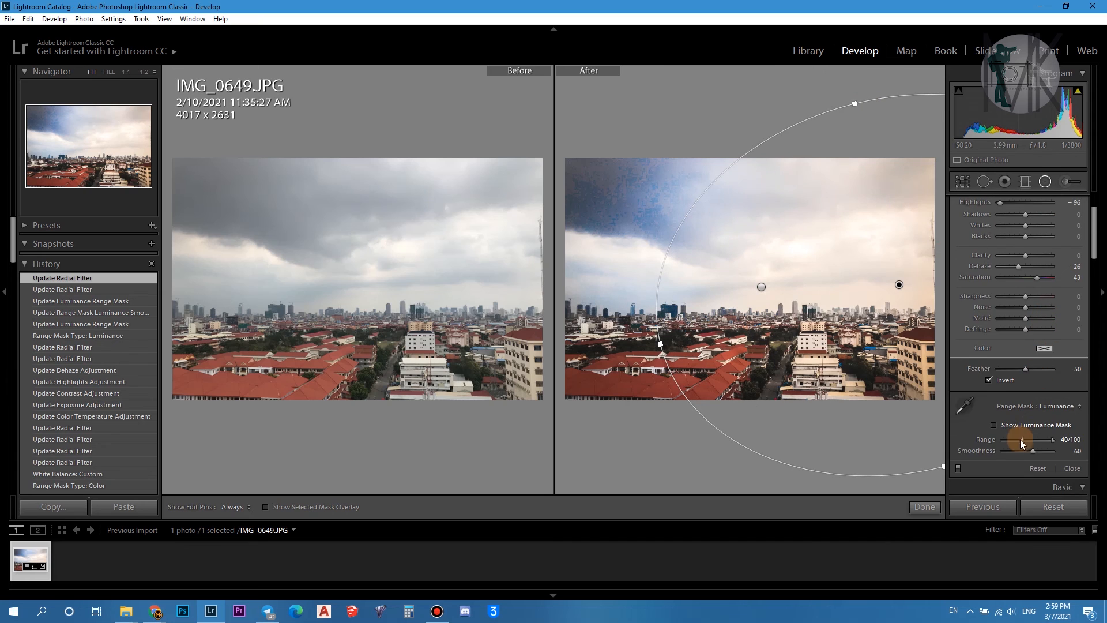
drag(1021, 438, 1017, 439)
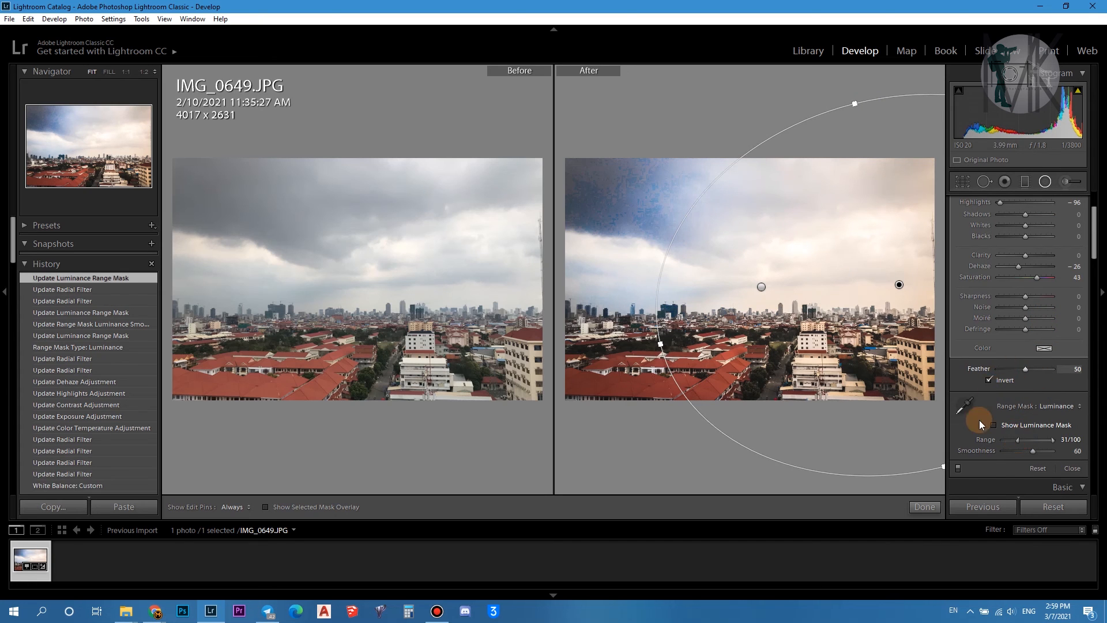
click(920, 506)
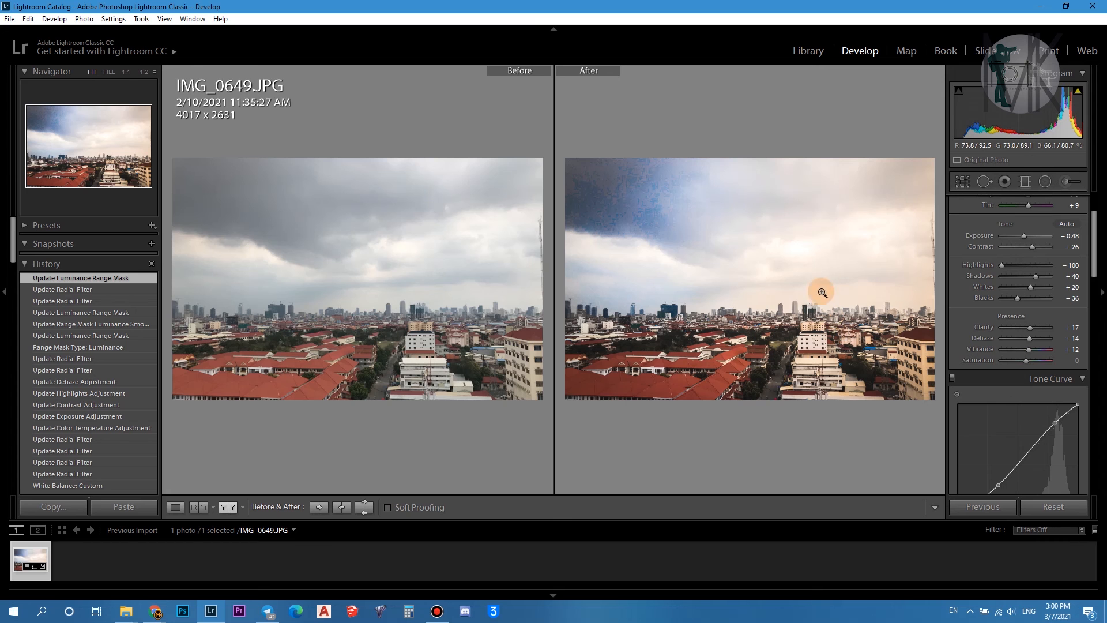
- Inspect the buildings at 1:1 and set the Sharpening Amount to 73
click(862, 323)
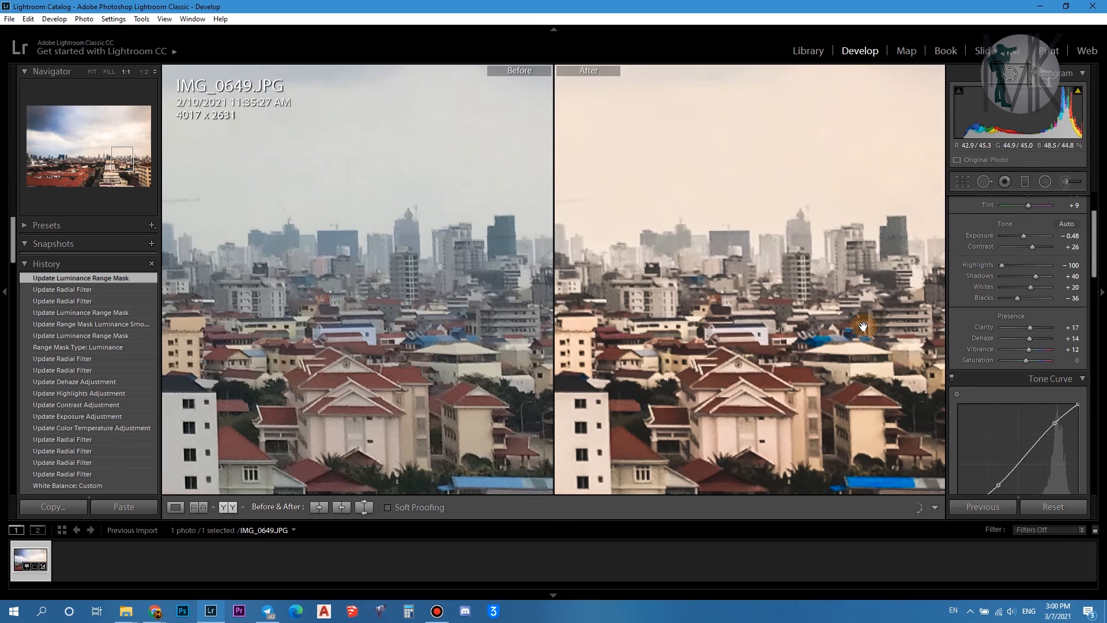
scroll(1015, 372, down, 5)
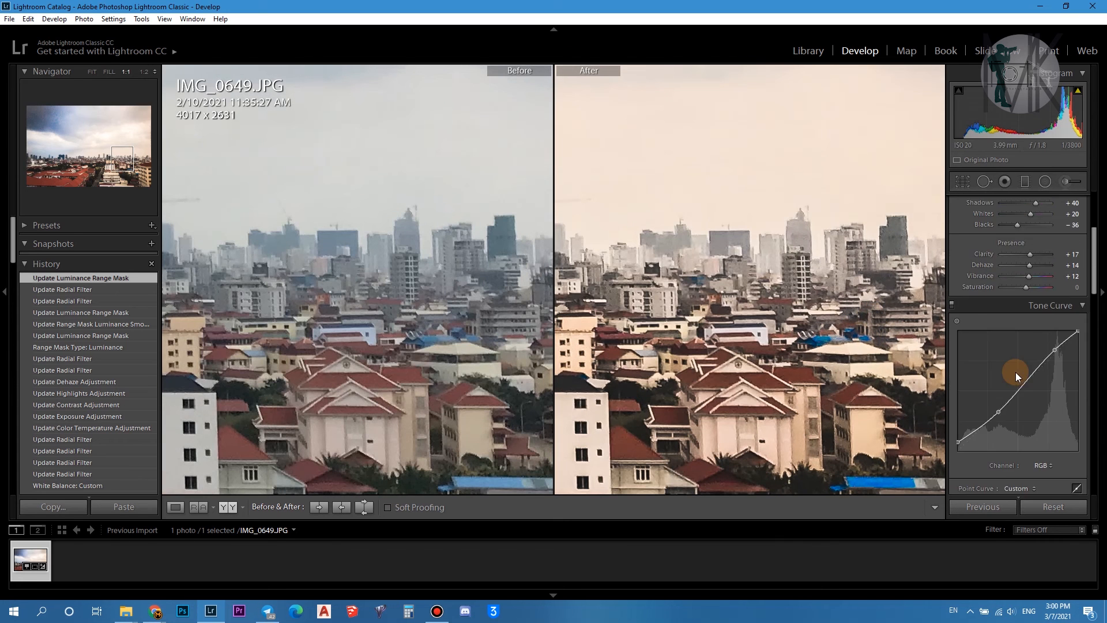
scroll(998, 373, down, 8)
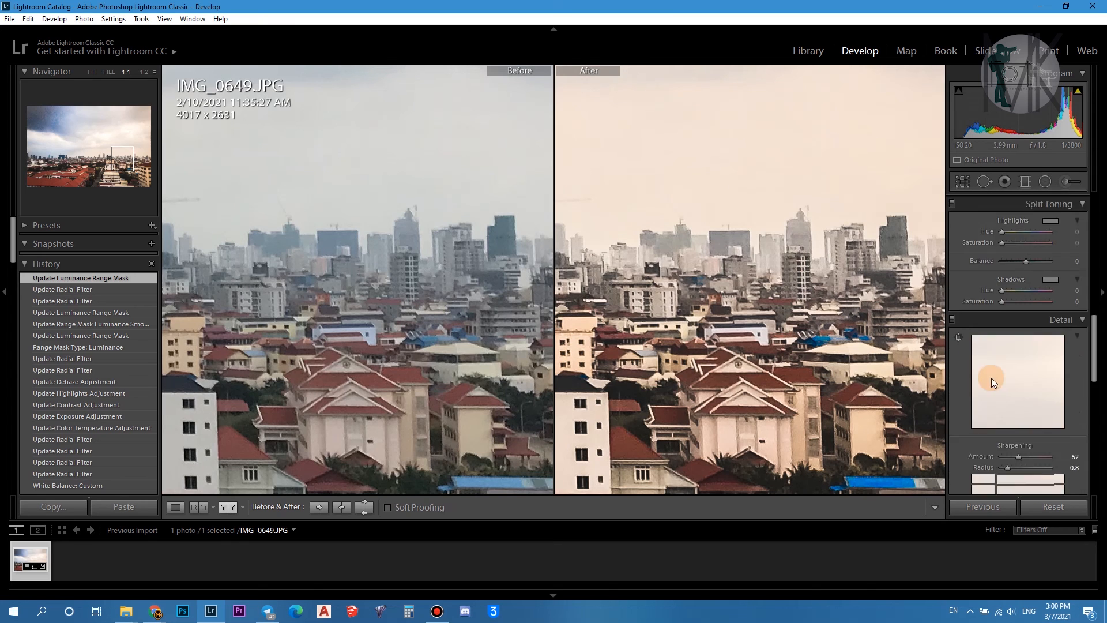
drag(1026, 299, 1027, 300)
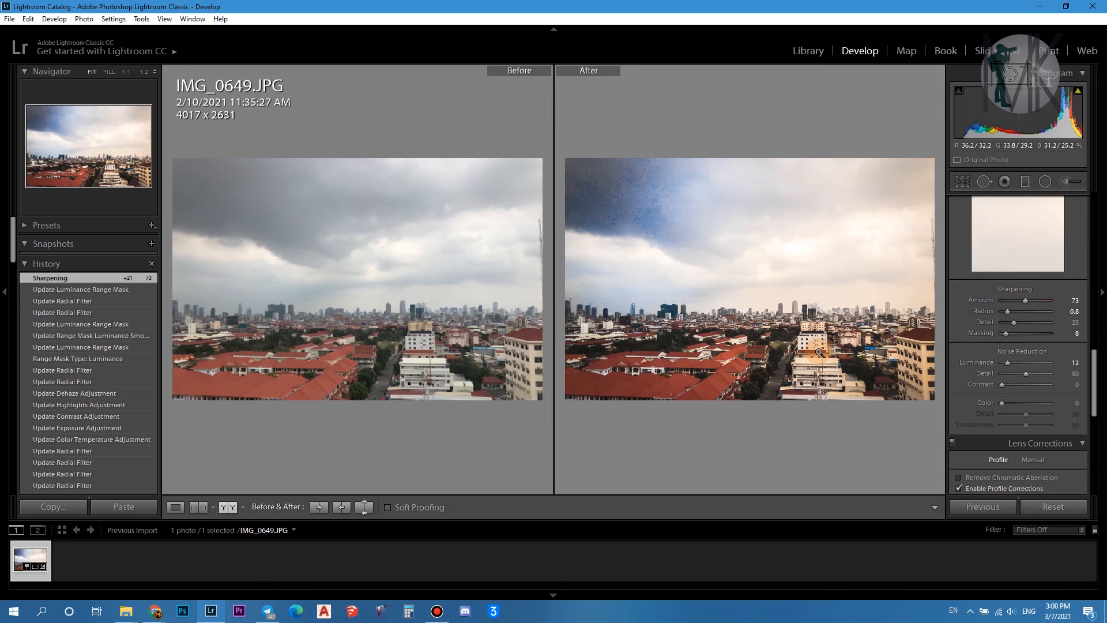
- Compare the photo with its unedited version and set the Blue Saturation to +22 and Blue Luminance to -16
click(816, 351)
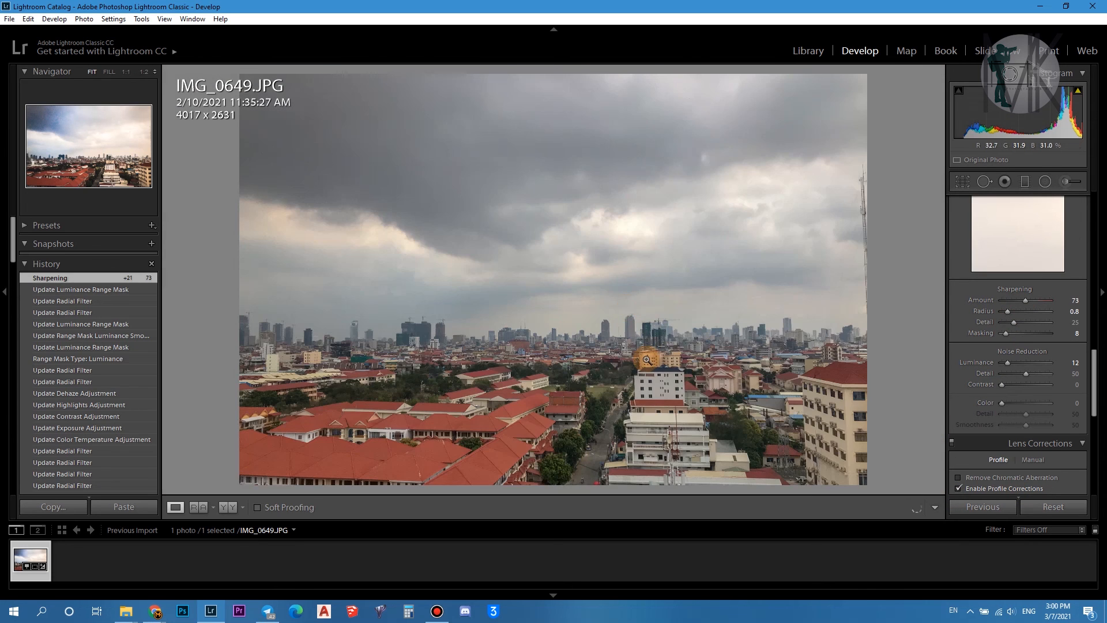
key(backslash)
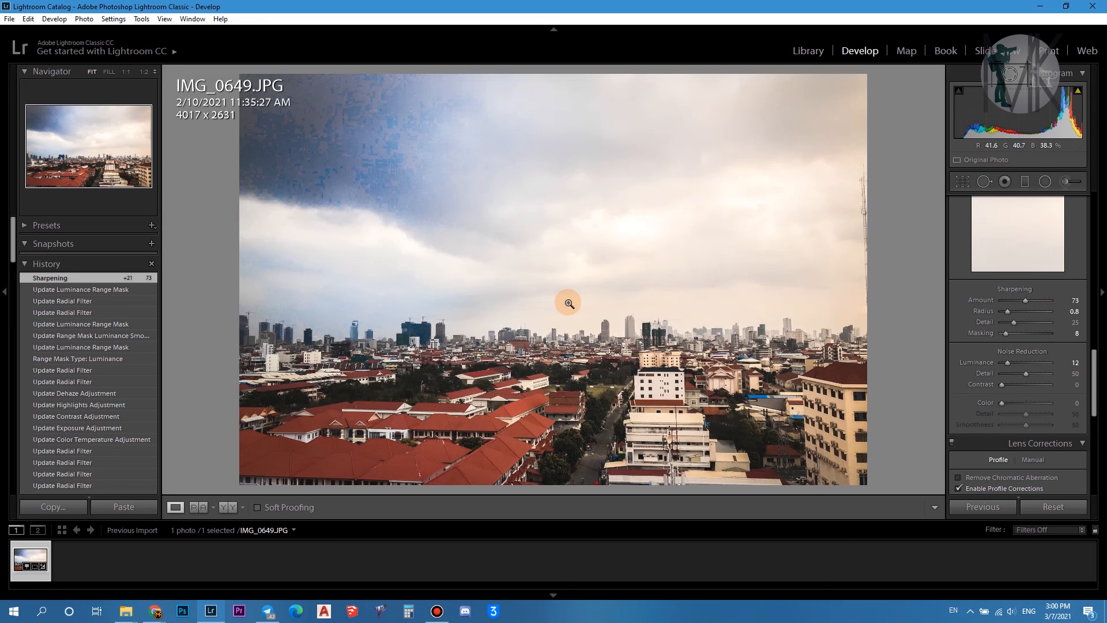
scroll(1002, 399, up, 3)
scroll(1003, 346, up, 3)
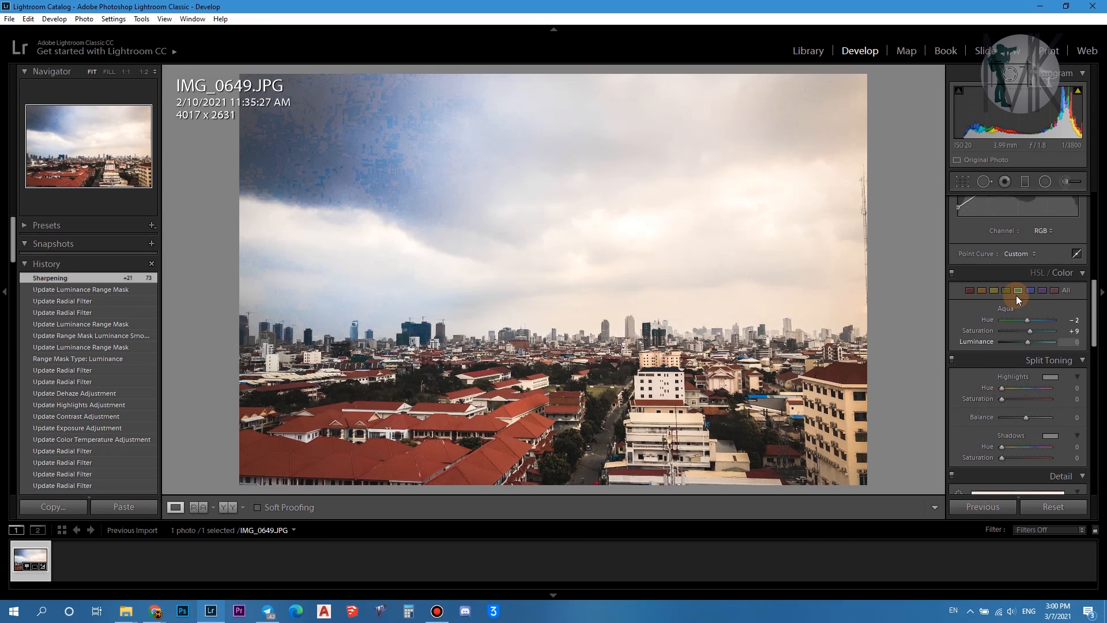
drag(1053, 332, 1022, 341)
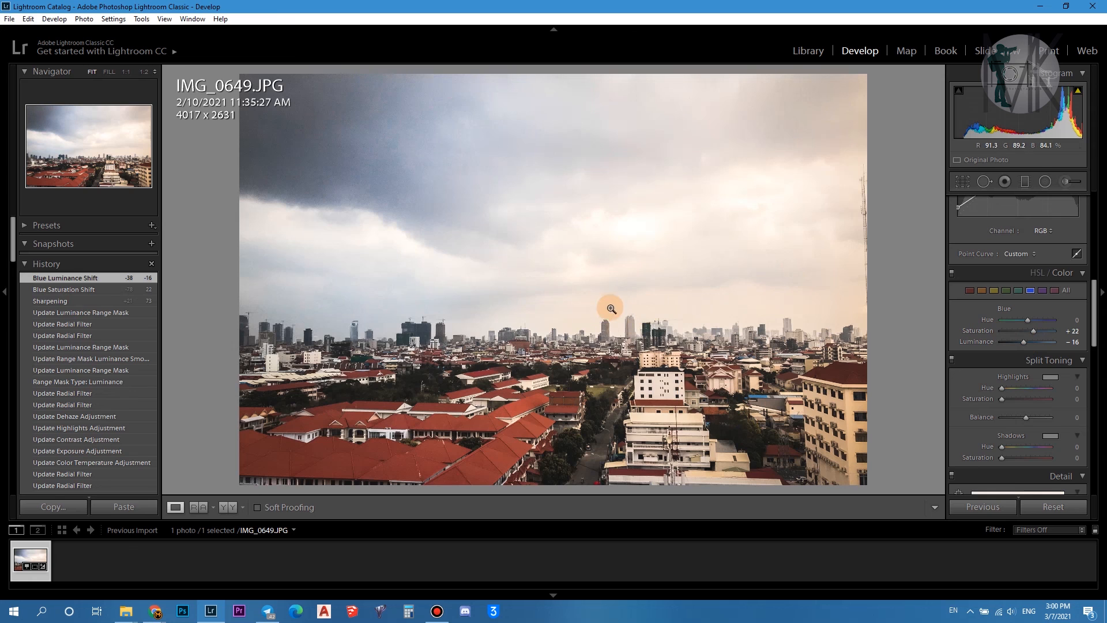
- Export the photo to the hard drive, choosing the Untitled Export folder on the Desktop as the destination
right_click(547, 269)
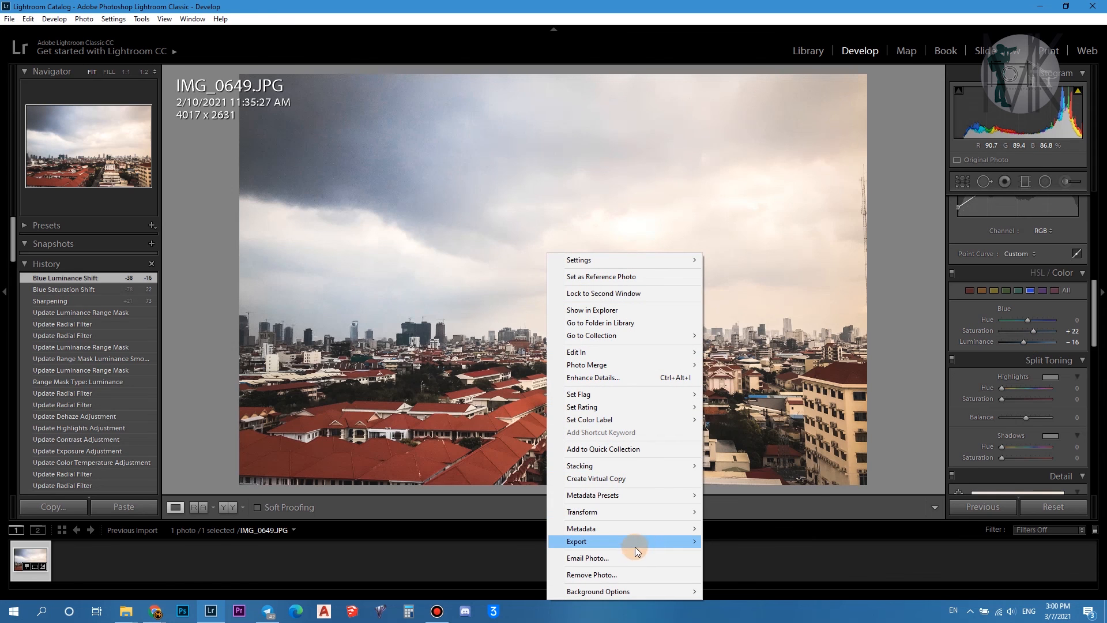
mouse_move(638, 543)
click(742, 449)
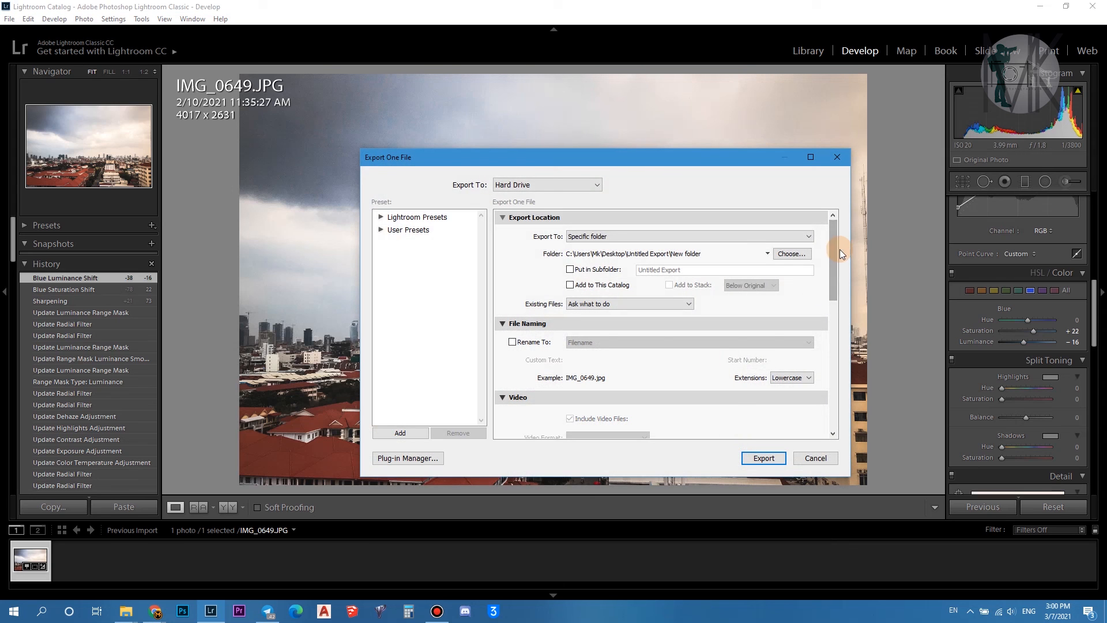
click(782, 255)
click(547, 196)
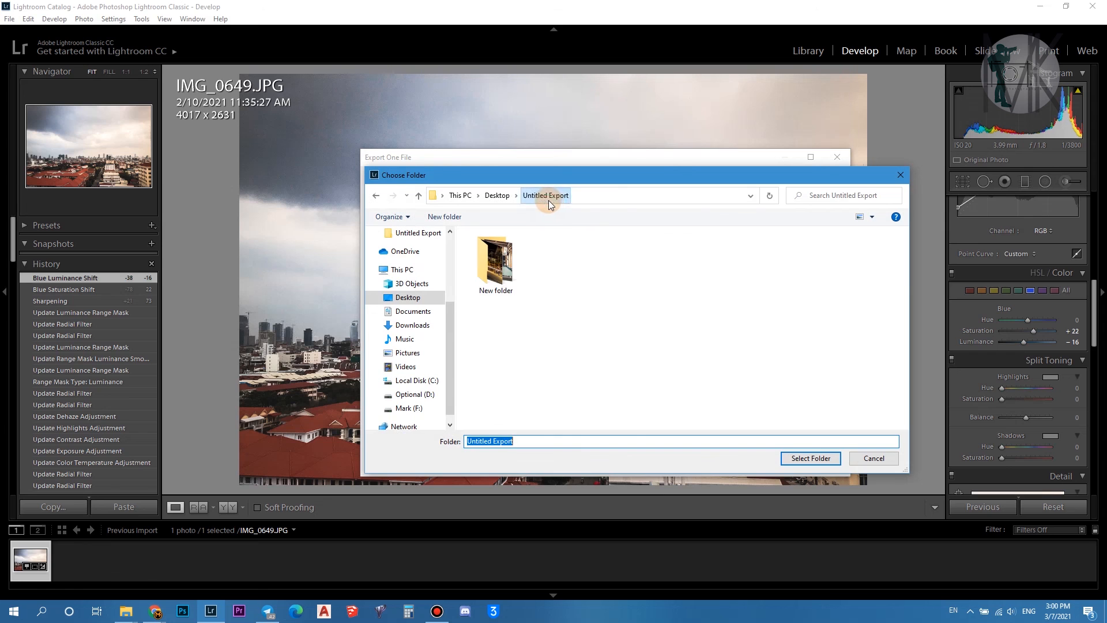
click(806, 458)
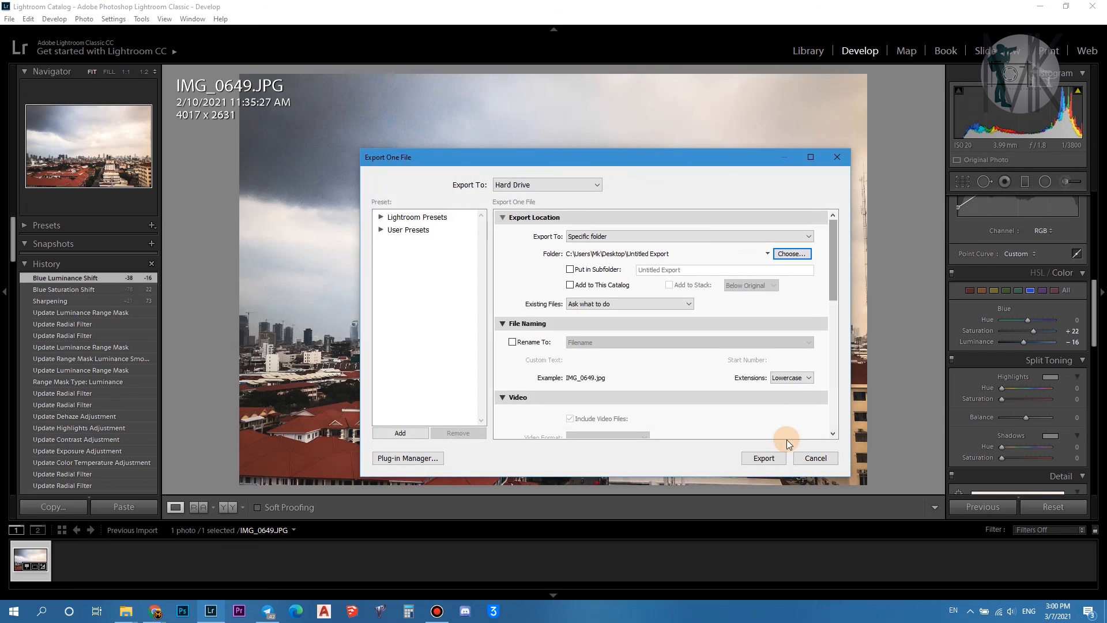
drag(833, 274, 831, 429)
click(763, 458)
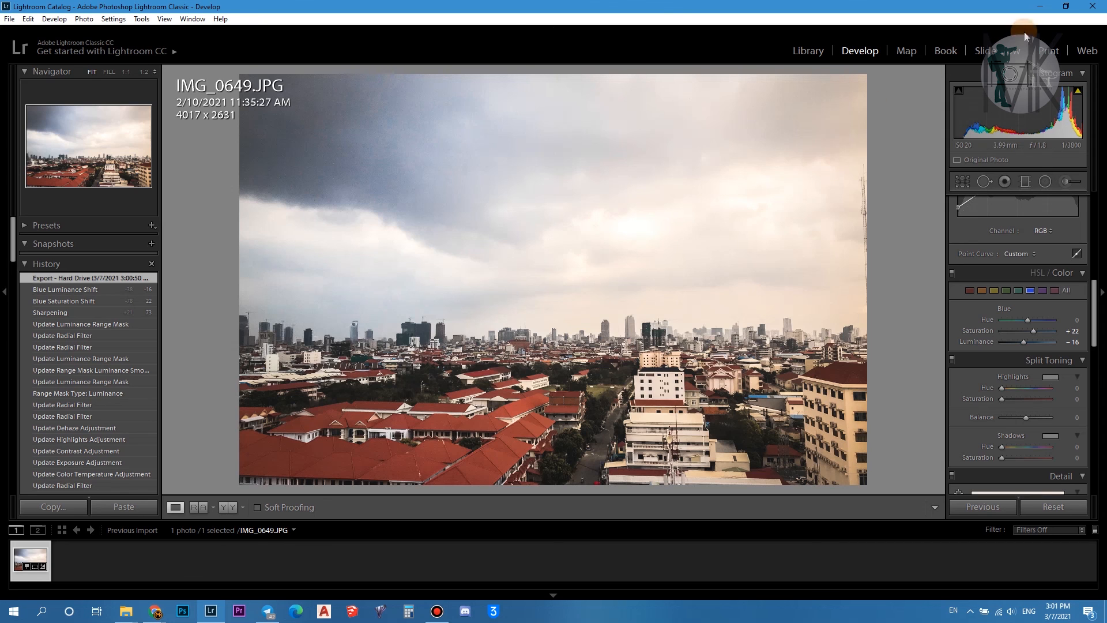
- Switch from Lightroom to the desktop and open the Edit folder in File Explorer
click(1040, 6)
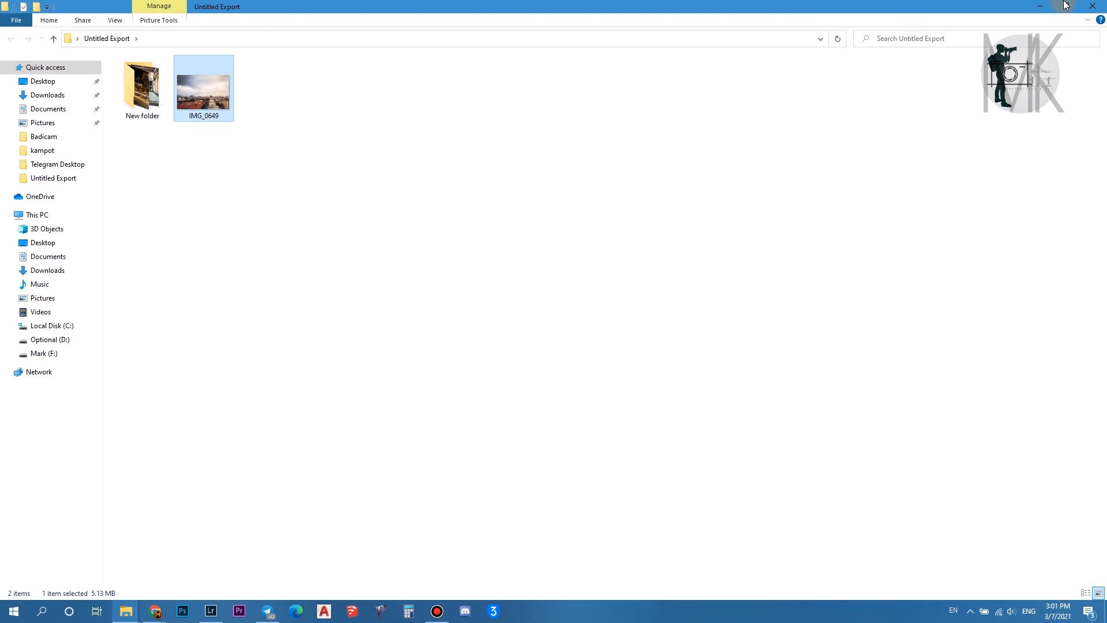
click(1037, 6)
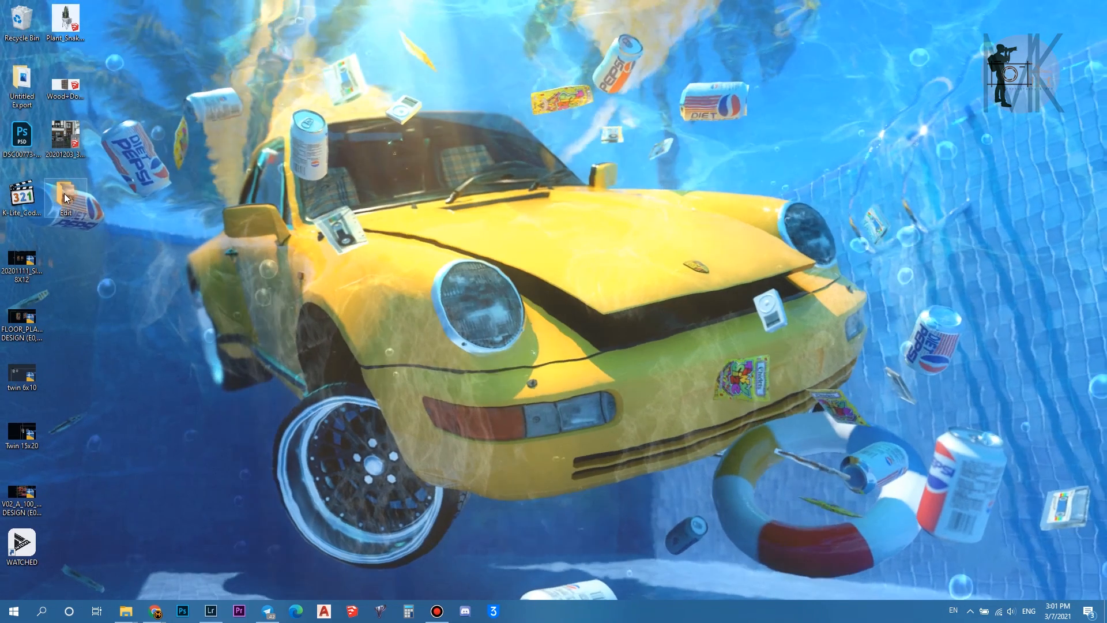
double_click(64, 194)
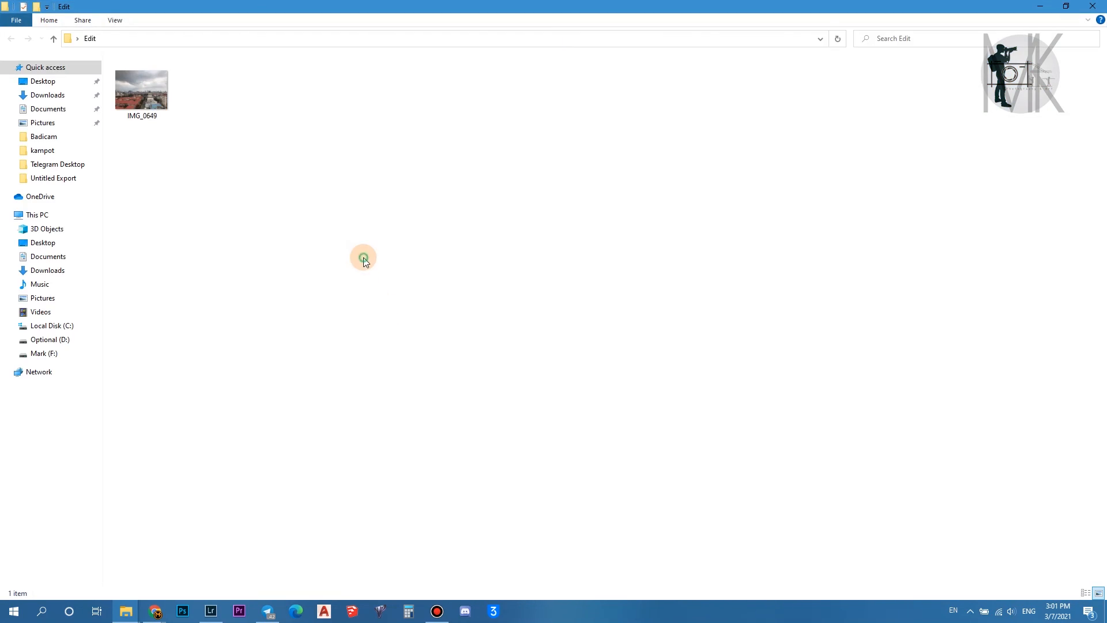
key(ctrl+v)
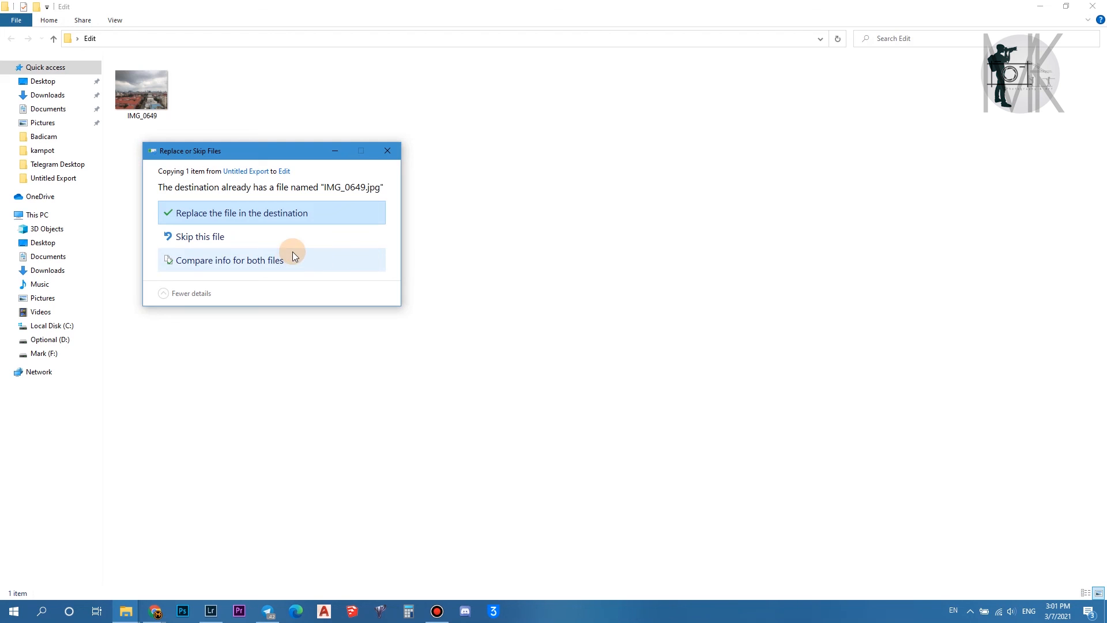
click(259, 260)
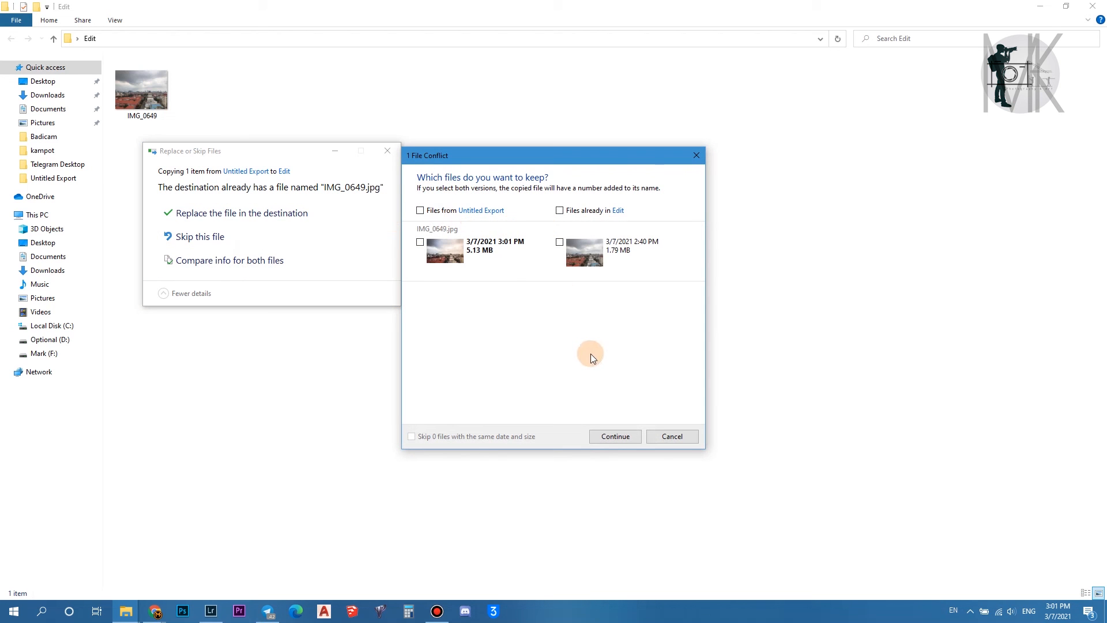
key(Escape)
key(Escape)
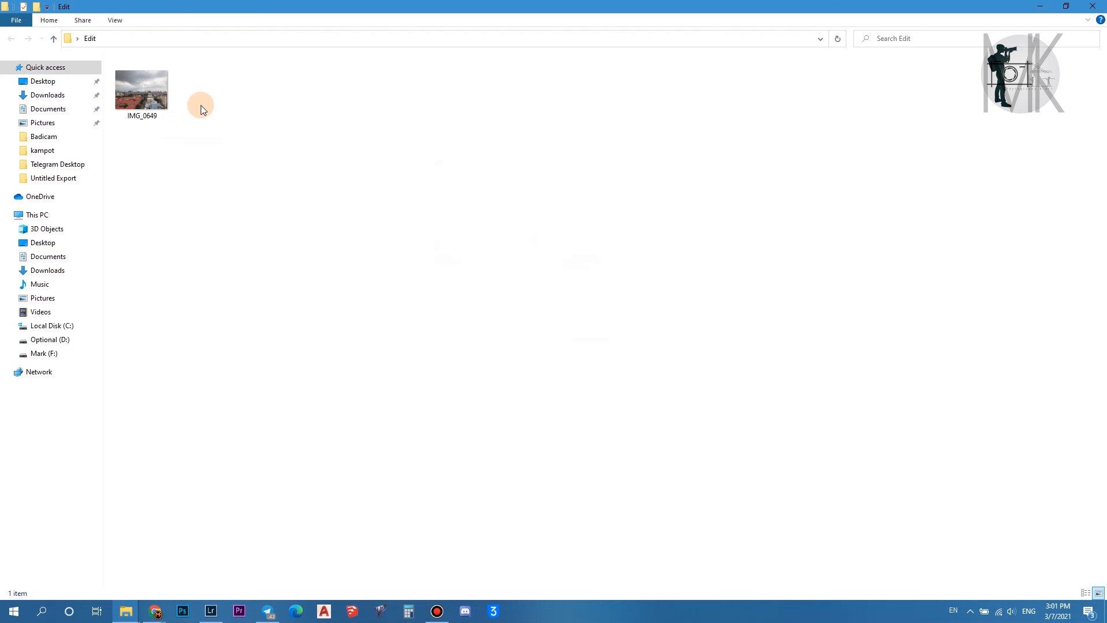
- Rename the unedited photo in the Edit folder as IMG_0649_original
click(168, 96)
key(F2)
key(End)
text(_)
text(orin)
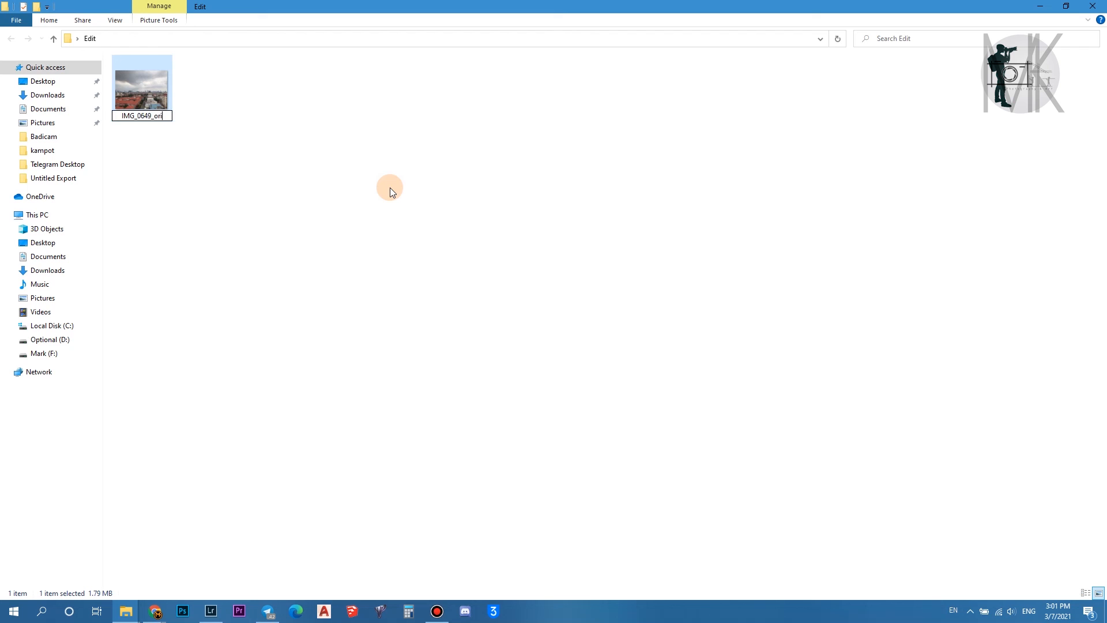
key(BackSpace)
text(ginal)
key(Return)
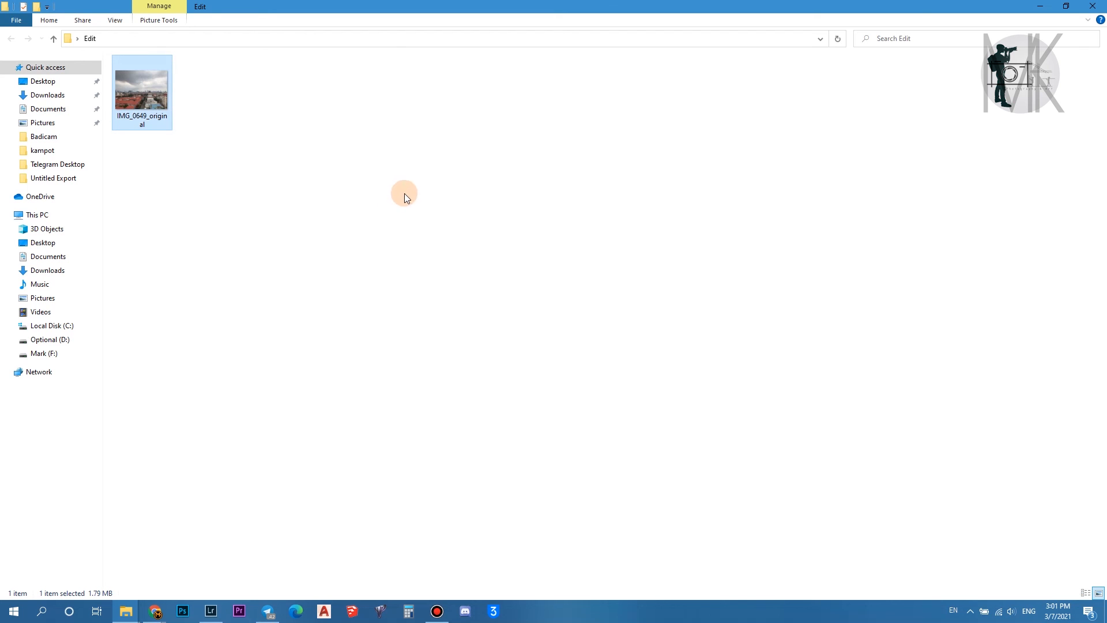
- Paste the exported IMG_0649 into the Edit folder and compare the original and edited versions in the Photos viewer
click(434, 174)
double_click(149, 88)
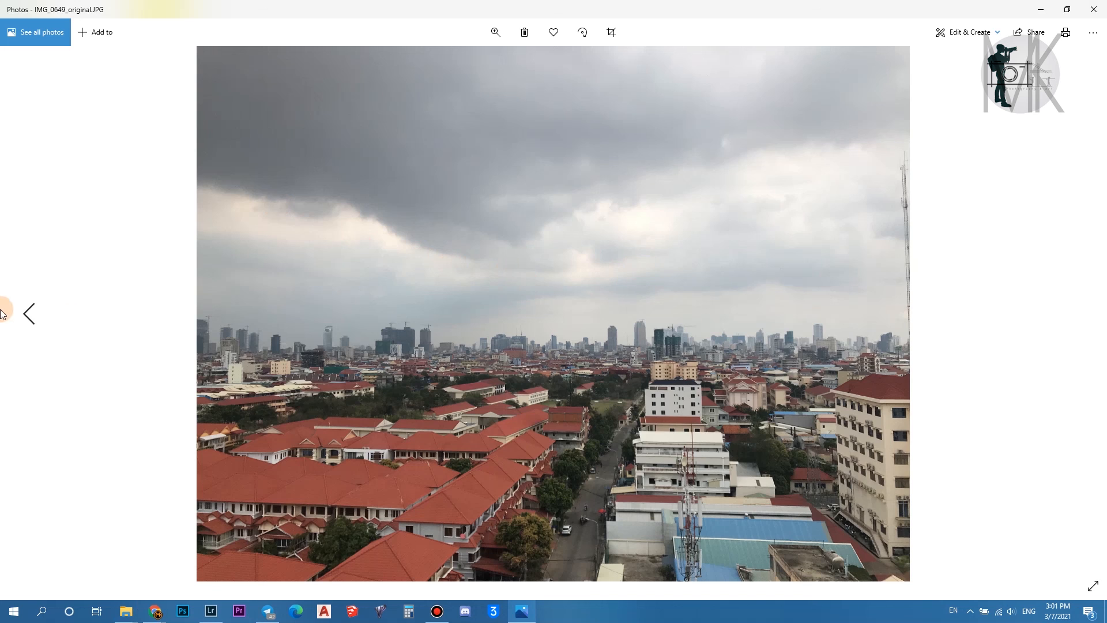
click(27, 313)
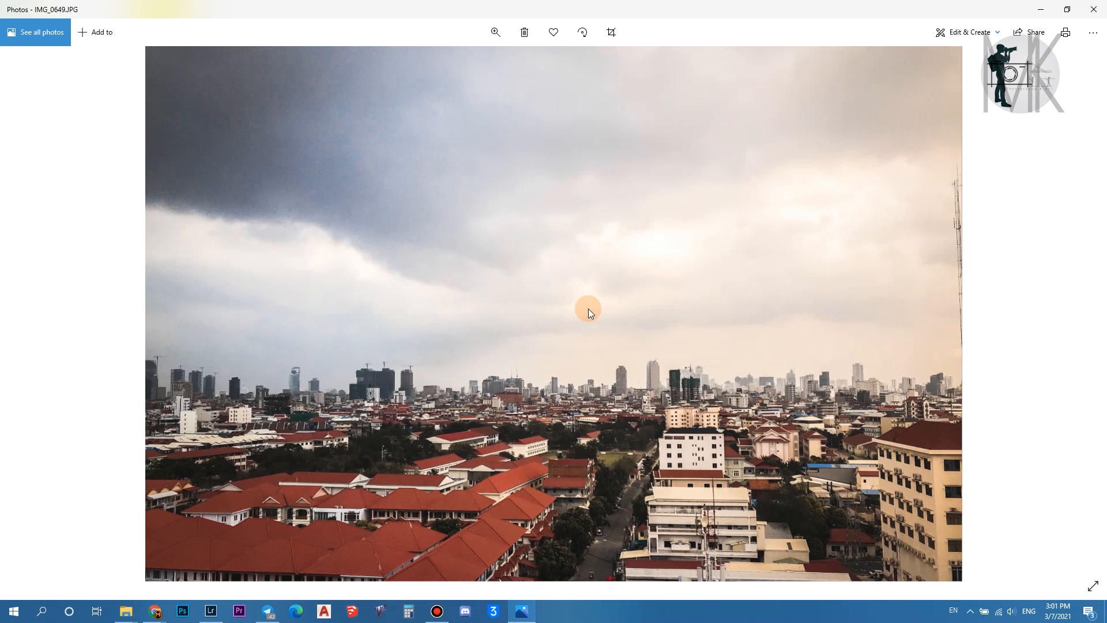
click(1093, 9)
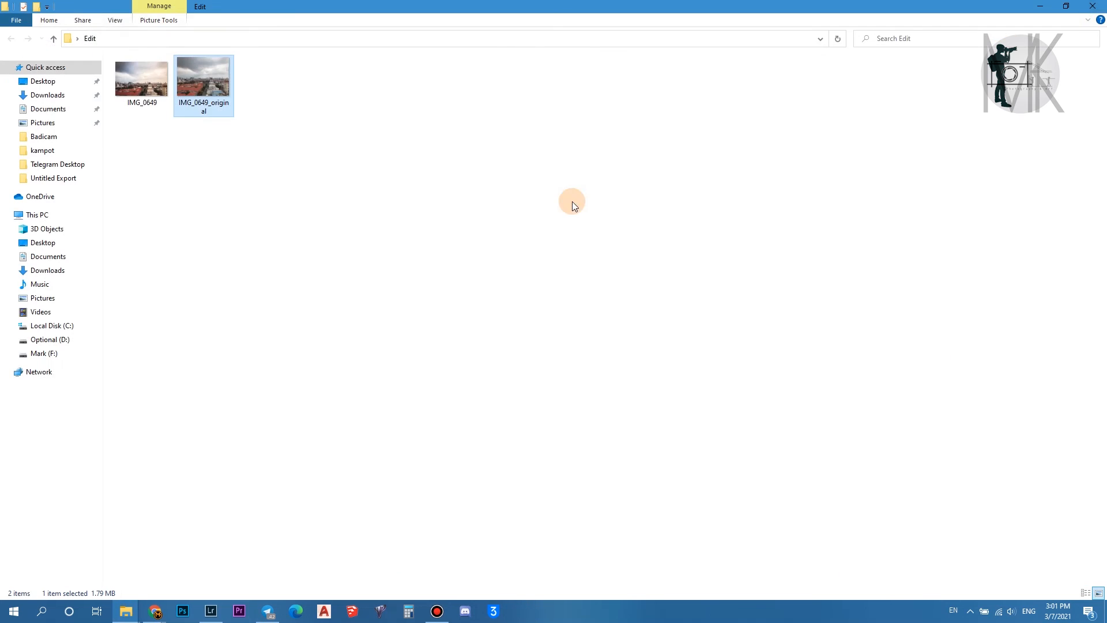